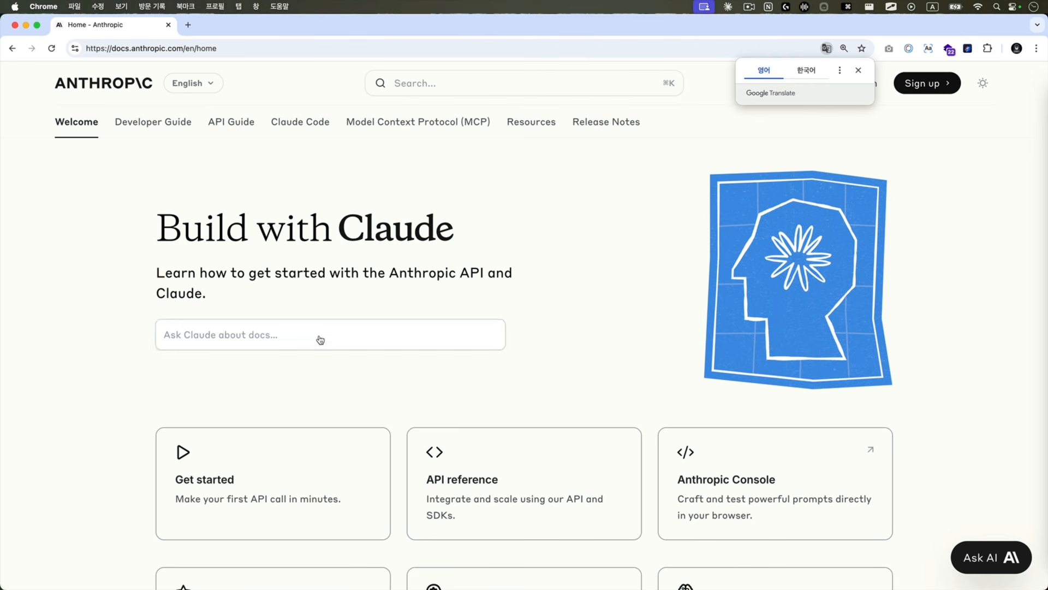
Review MCP-capable clients: the Claude desktop app, Cursor's Tools & Integrations settings, and the Example Clients feature support matrix on modelcontextprotocol.io
click(467, 253)
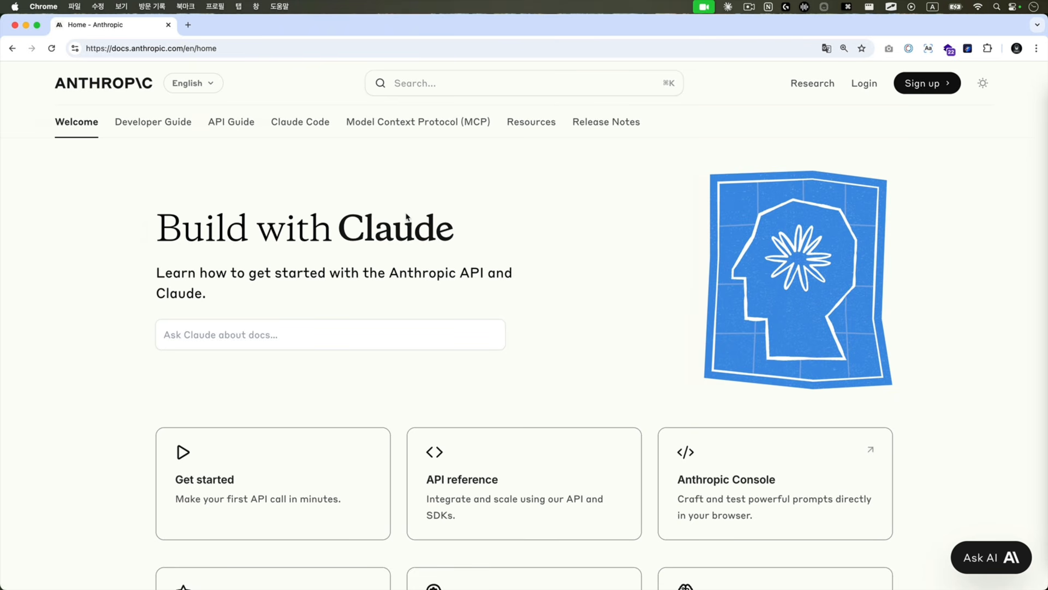
key(super+Tab)
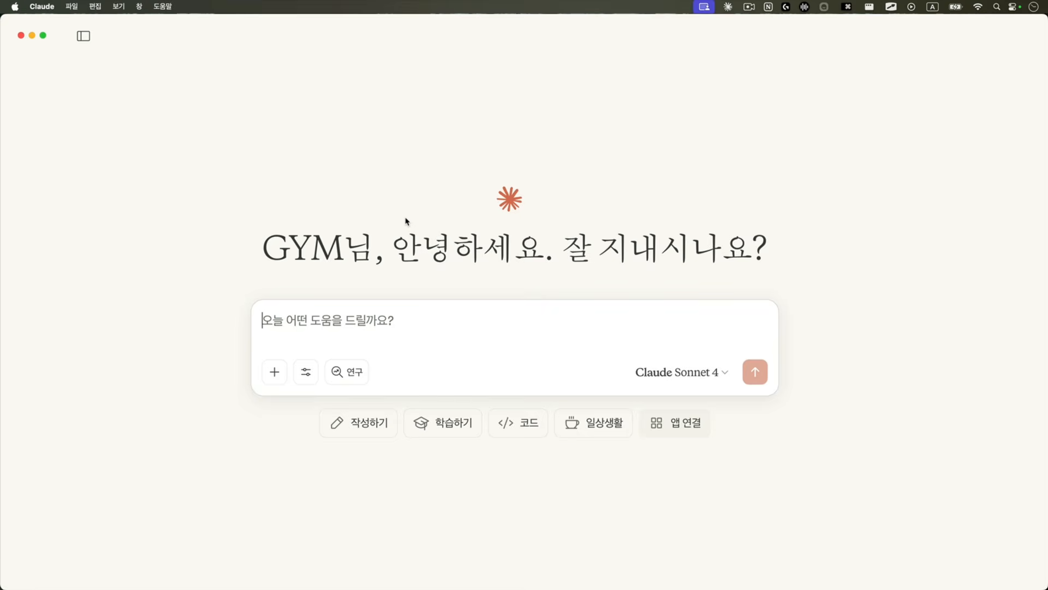
key(super+Tab)
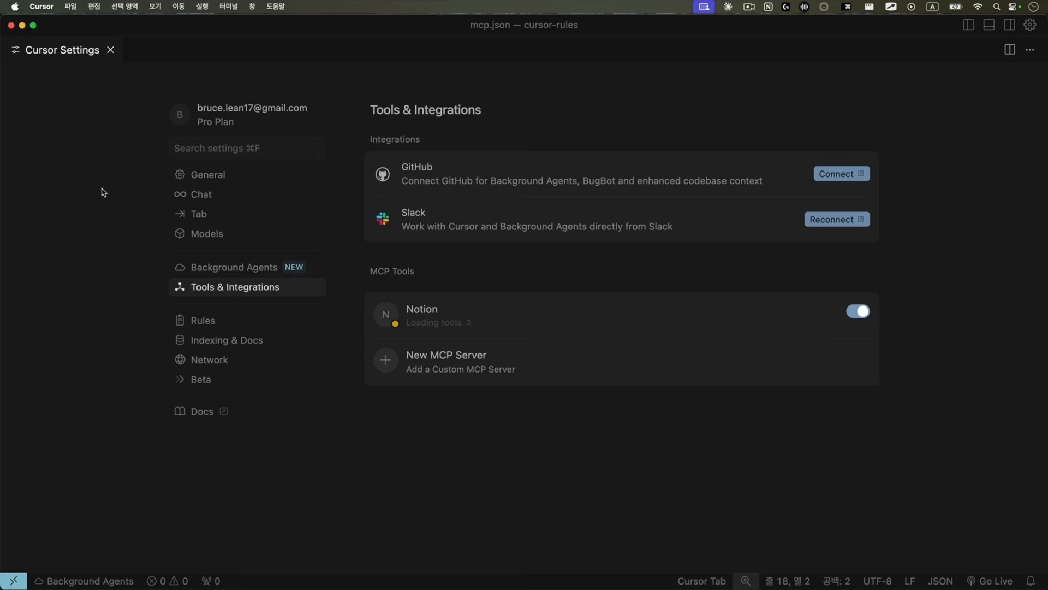
key(super+Tab)
drag(298, 176, 437, 177)
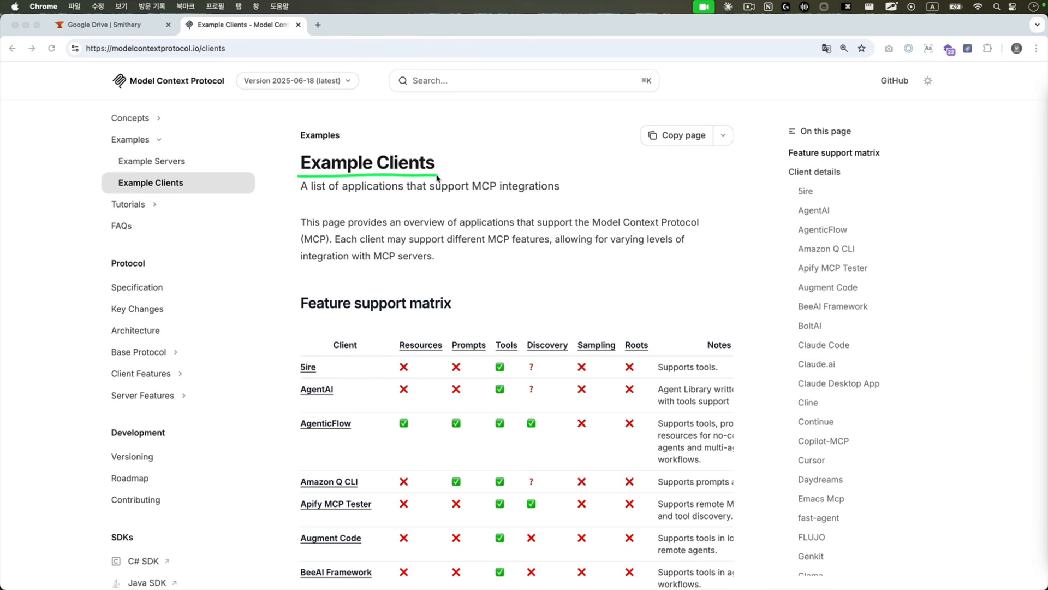
scroll(437, 177, down, 6)
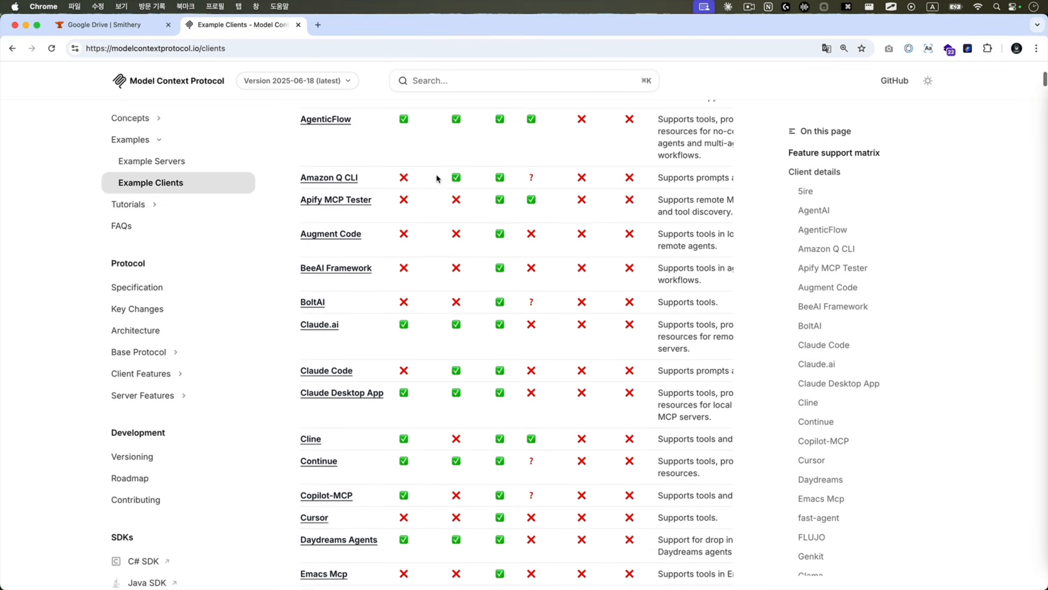
scroll(437, 178, down, 5)
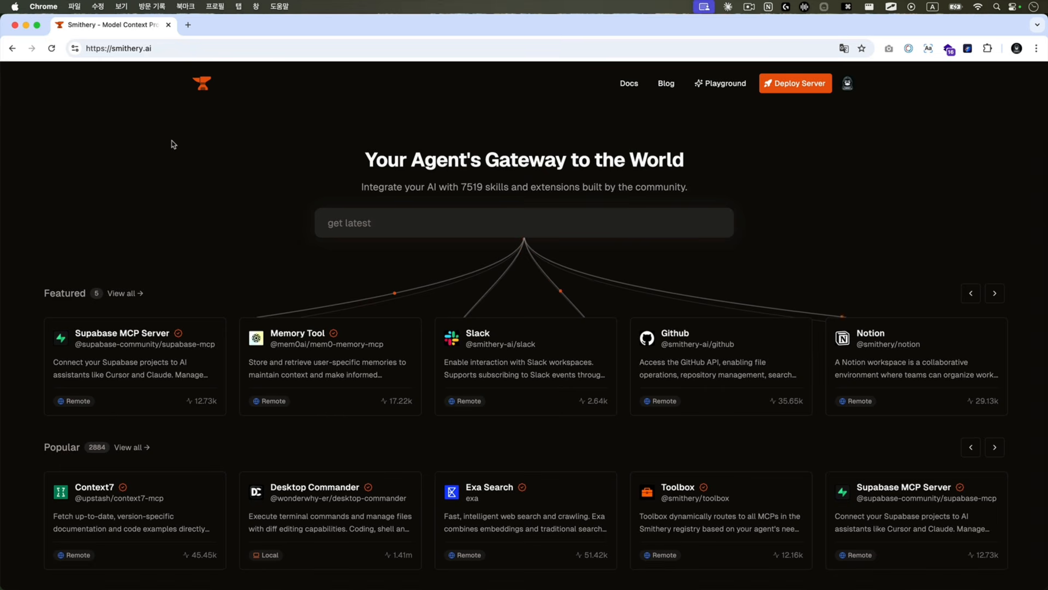
Browse the MCP server categories on Smithery down to Figma AI Integrations, and return to the featured Notion server
scroll(172, 144, down, 8)
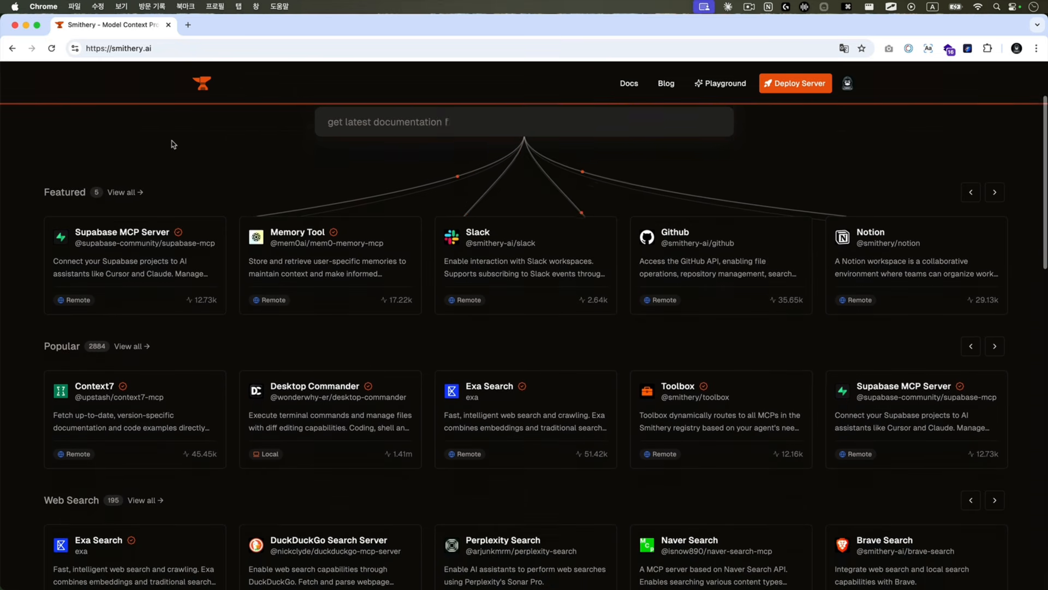
scroll(172, 145, down, 8)
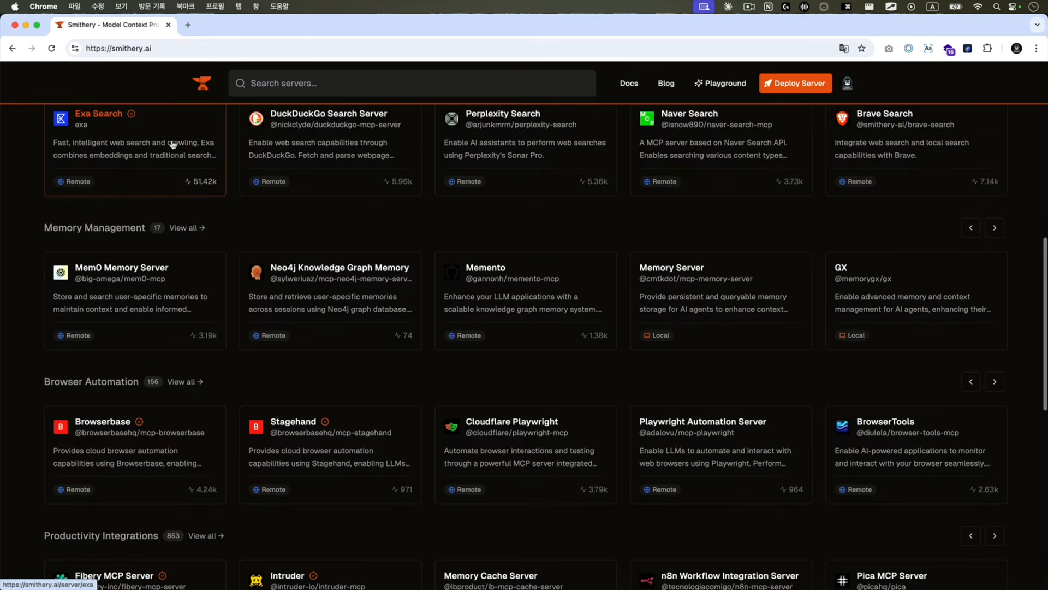
scroll(173, 144, down, 2)
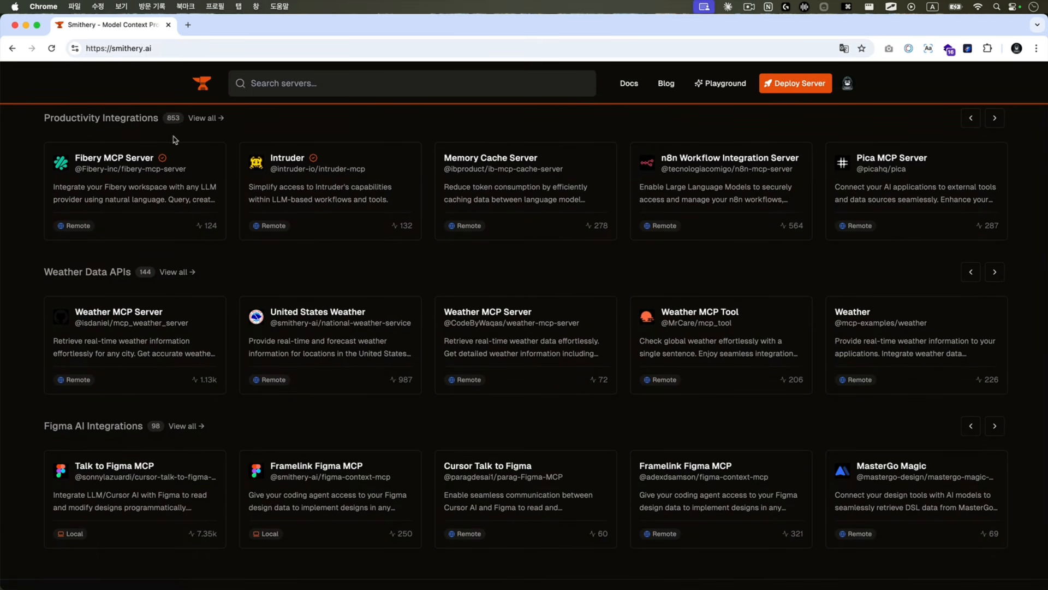
scroll(175, 137, up, 11)
scroll(181, 148, up, 6)
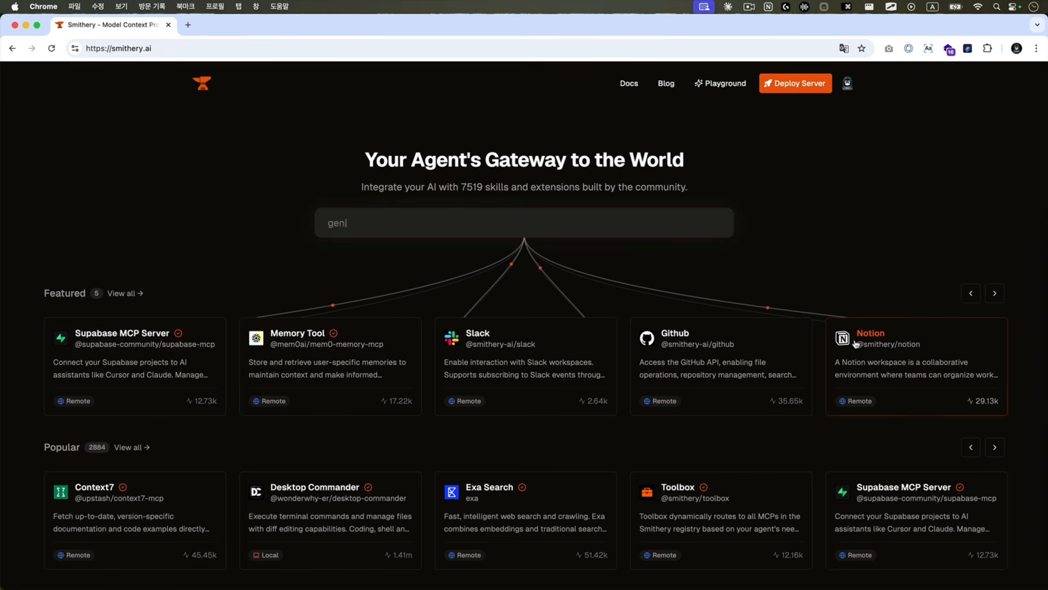
click(872, 335)
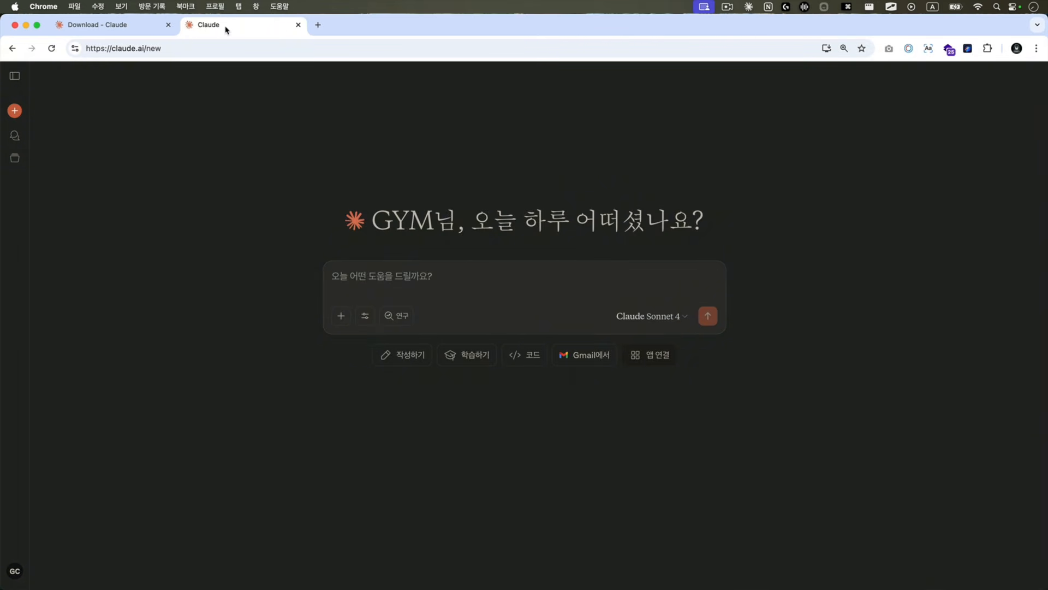
View the Claude web app and the Claude desktop download page, and switch to the Claude desktop app
mouse_move(225, 27)
mouse_down()
mouse_move(208, 51)
mouse_move(228, 28)
mouse_up()
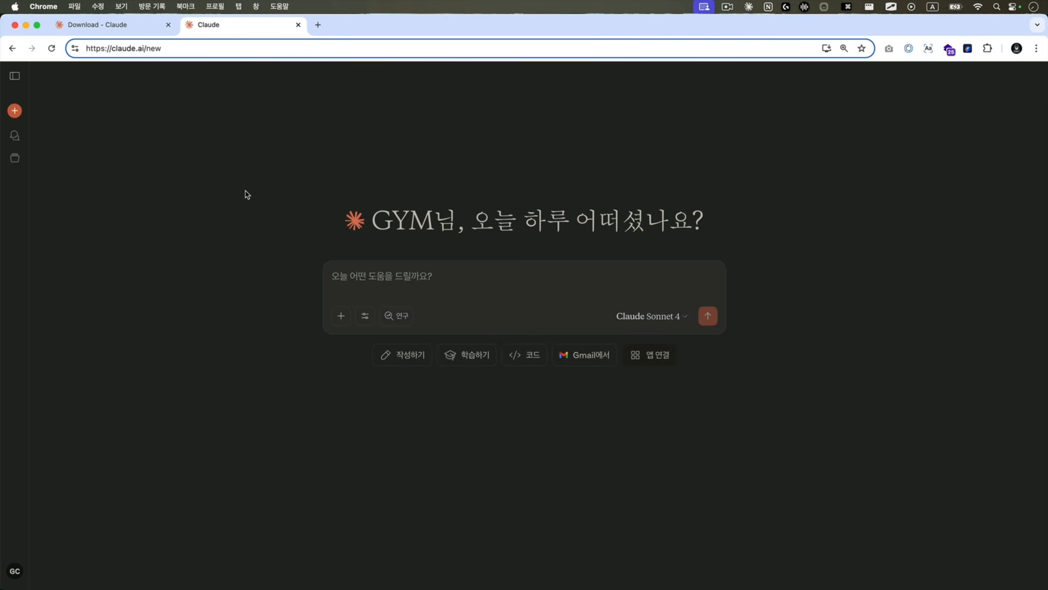
click(140, 28)
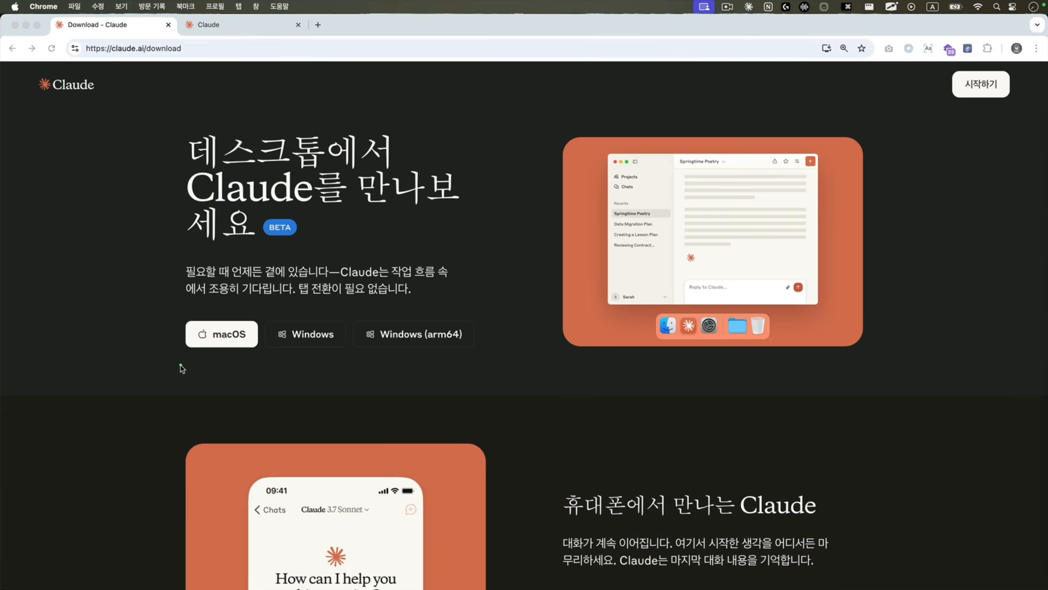
mouse_move(194, 293)
mouse_down()
mouse_move(203, 314)
mouse_move(236, 274)
mouse_up()
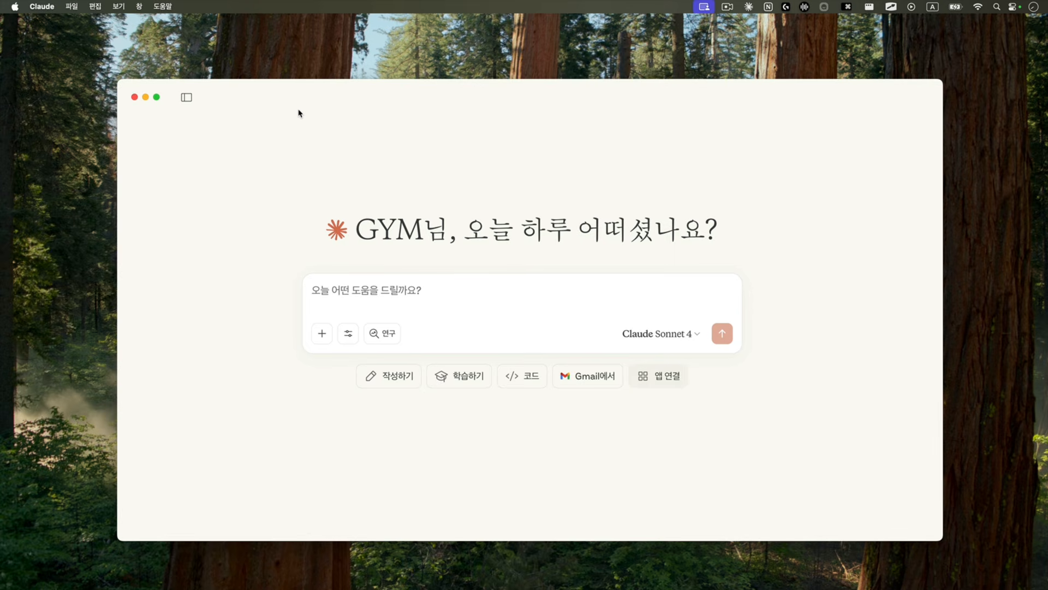
mouse_move(307, 105)
mouse_down()
mouse_move(325, 93)
mouse_move(301, 99)
mouse_up()
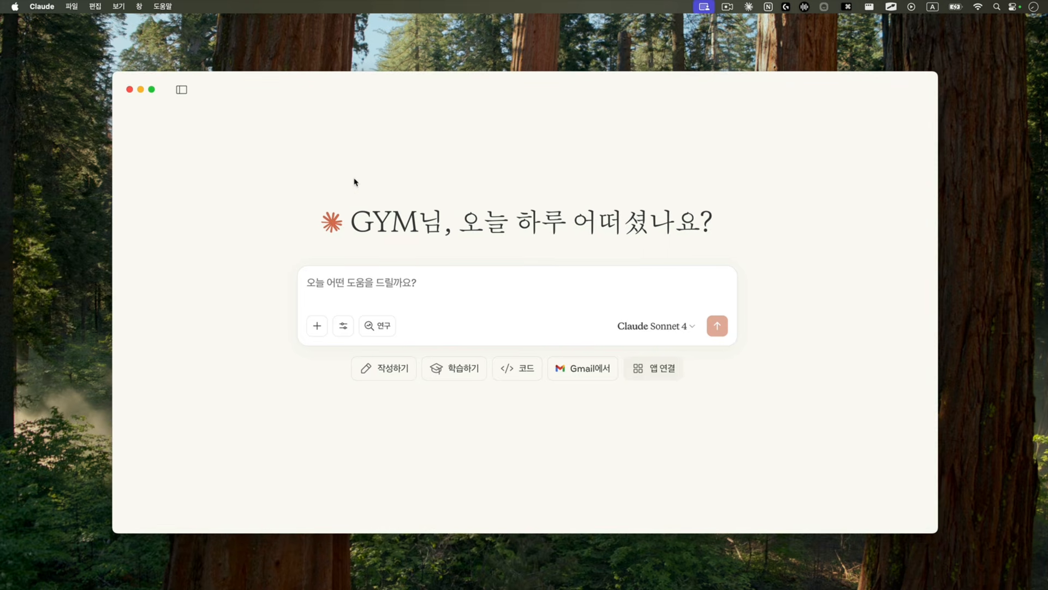
key(super+shift+2)
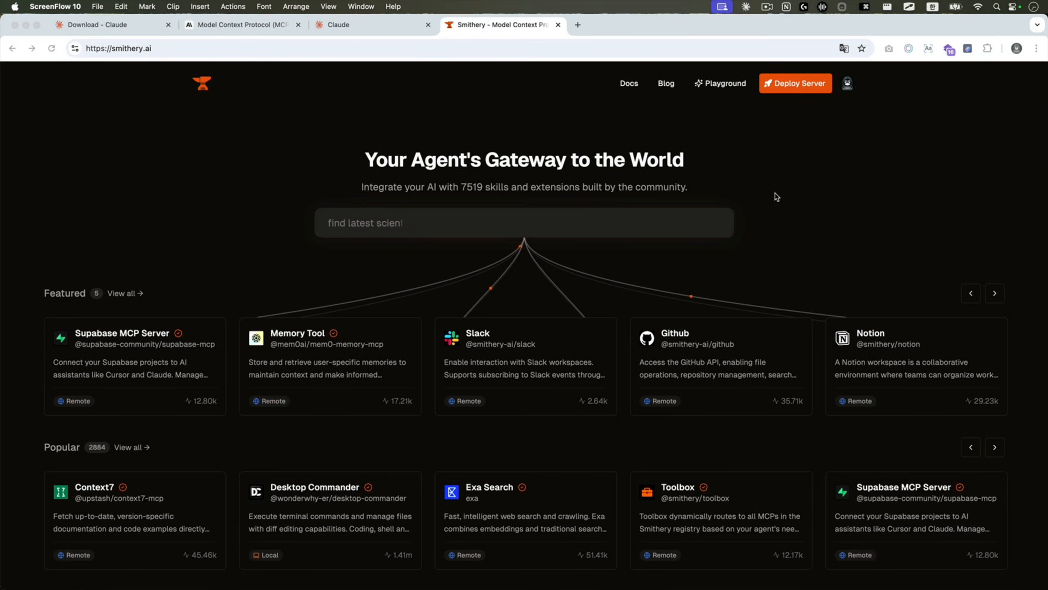
Browse the MCP servers listed on Smithery and in the README of the modelcontextprotocol/servers repository on GitHub
scroll(404, 296, down, 10)
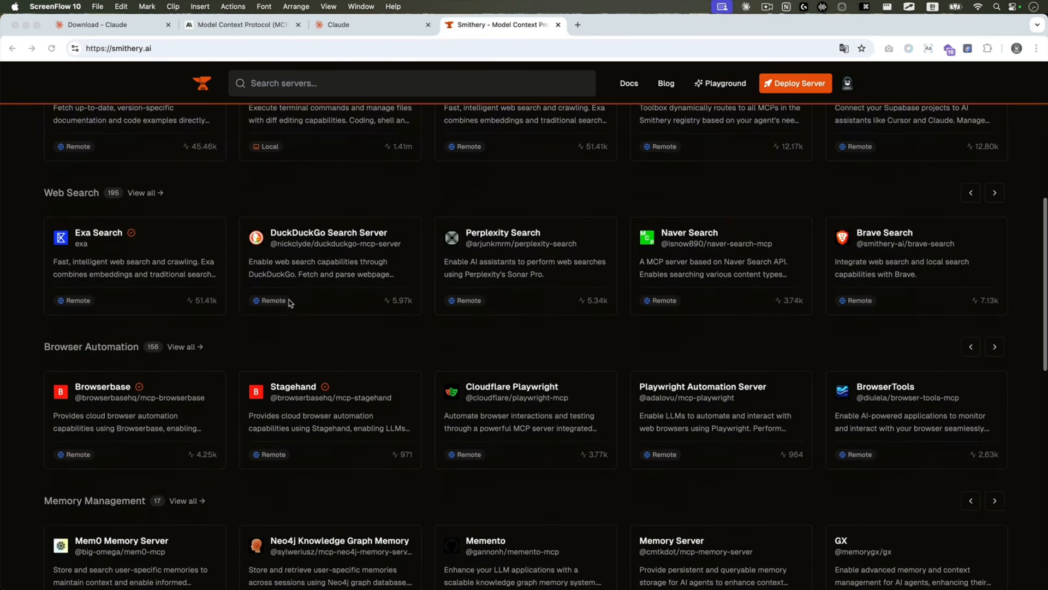
scroll(246, 294, down, 5)
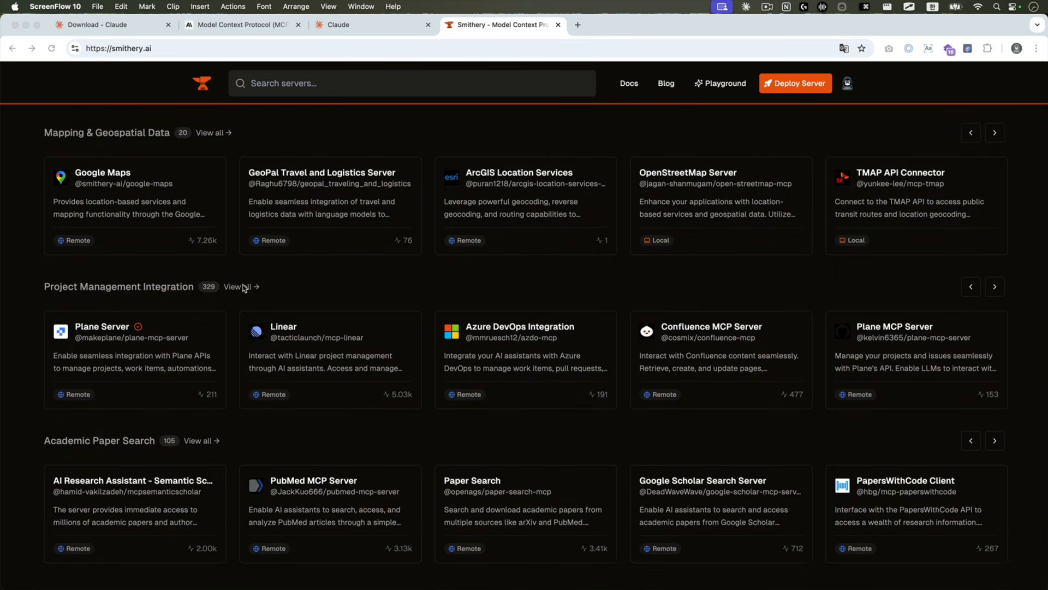
scroll(243, 284, up, 15)
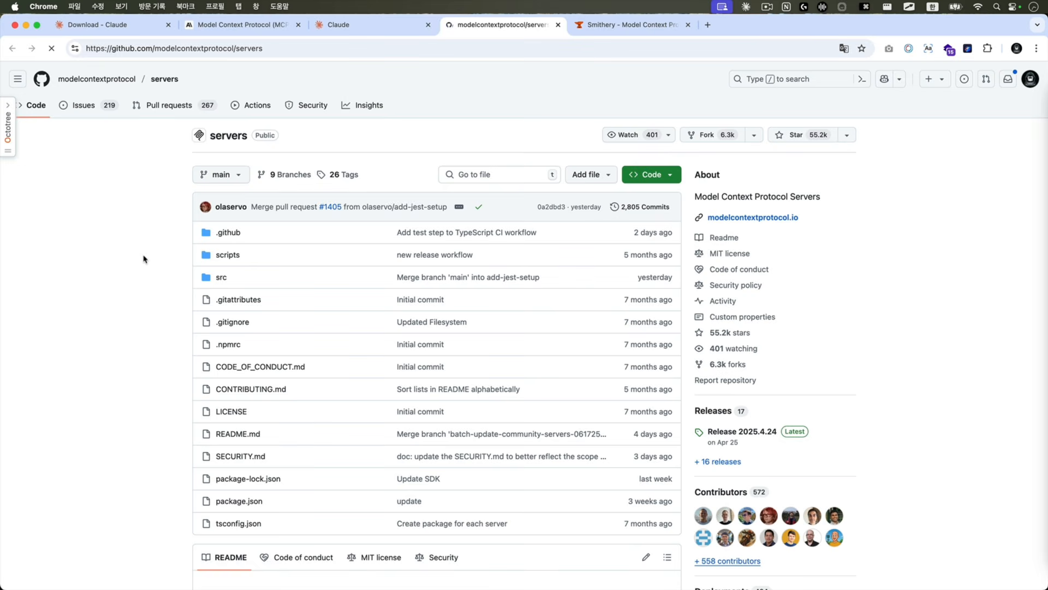
scroll(144, 267, down, 3)
scroll(145, 271, down, 10)
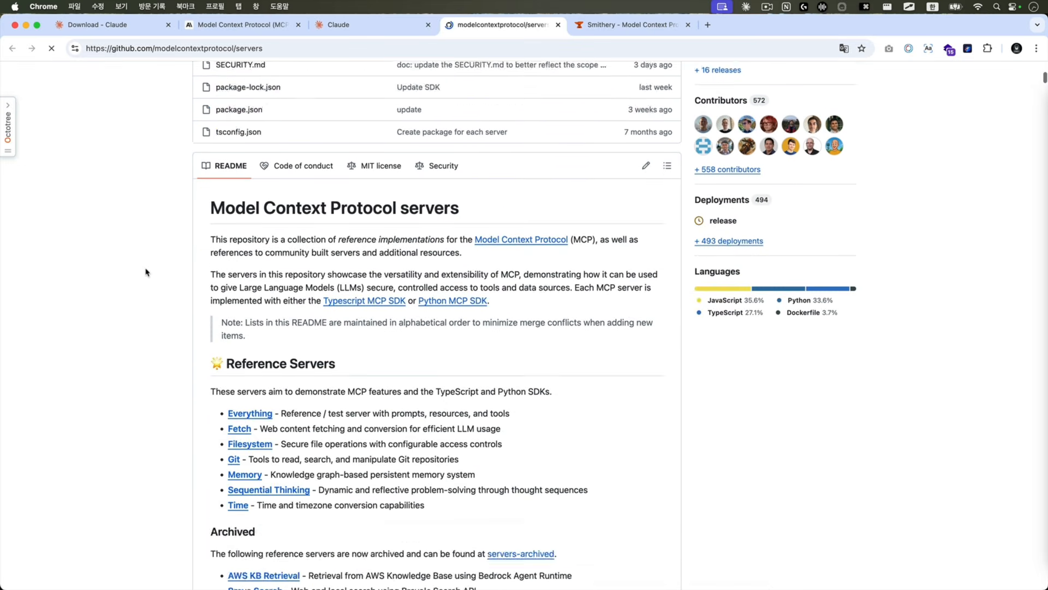
scroll(145, 272, down, 10)
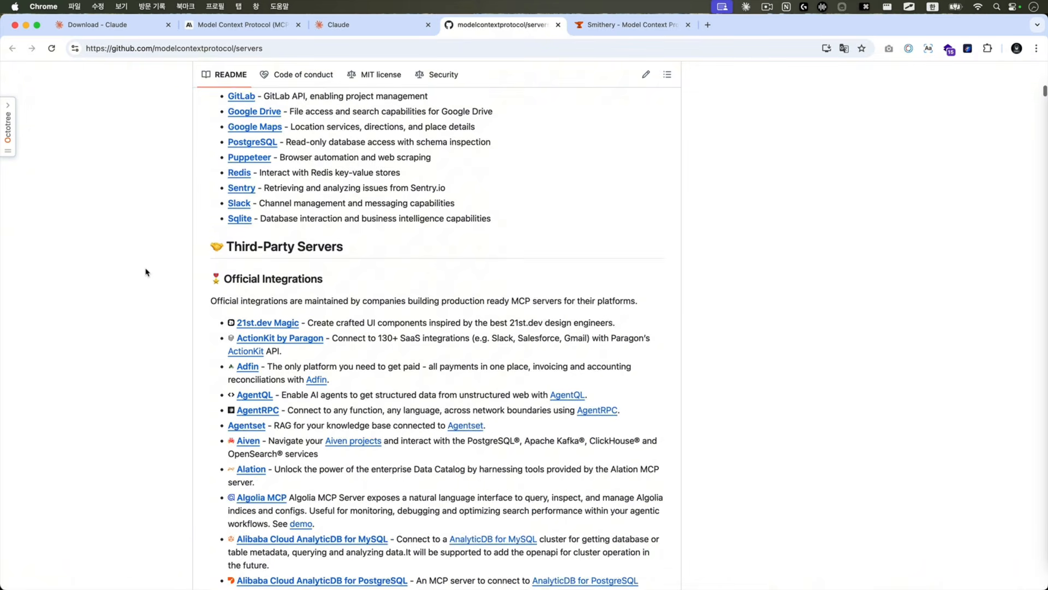
scroll(145, 271, down, 5)
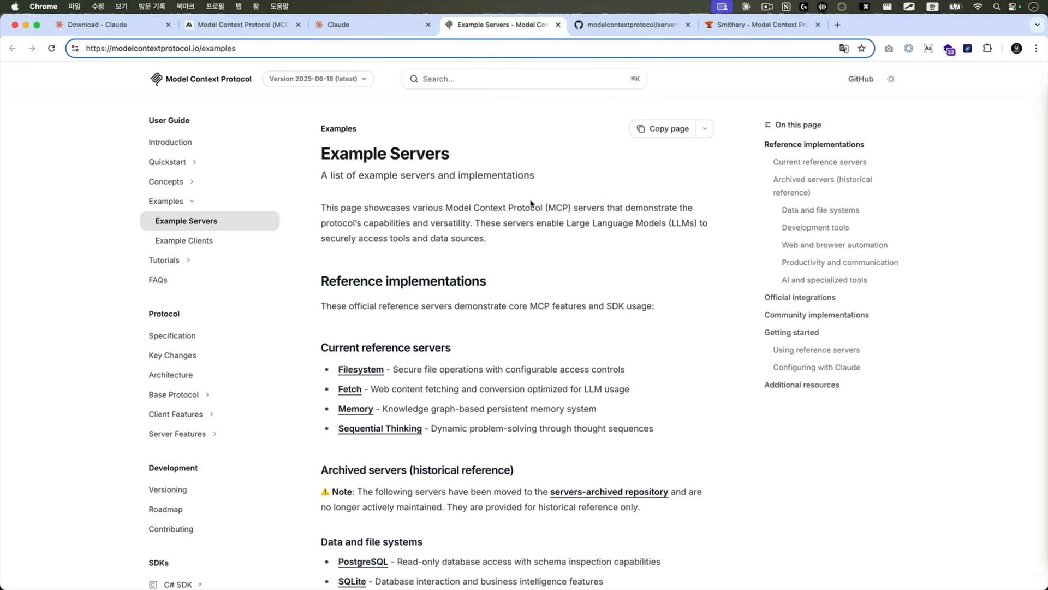
Review the Example Servers page on modelcontextprotocol.io and the MCP Tools directory in the Cursor docs
scroll(531, 204, down, 4)
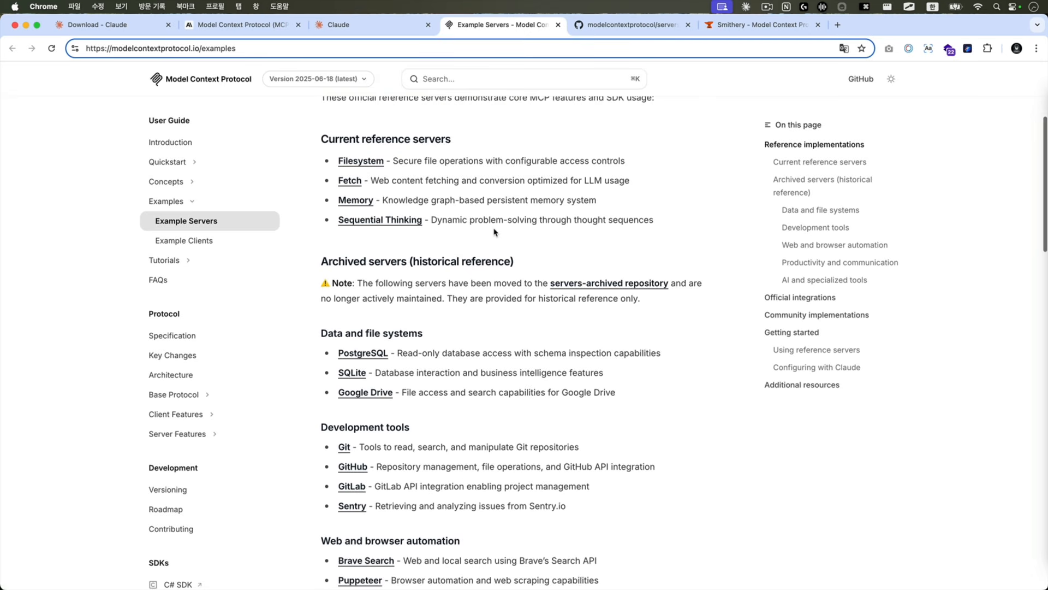
mouse_move(311, 145)
mouse_down()
mouse_move(311, 469)
mouse_move(444, 538)
mouse_up()
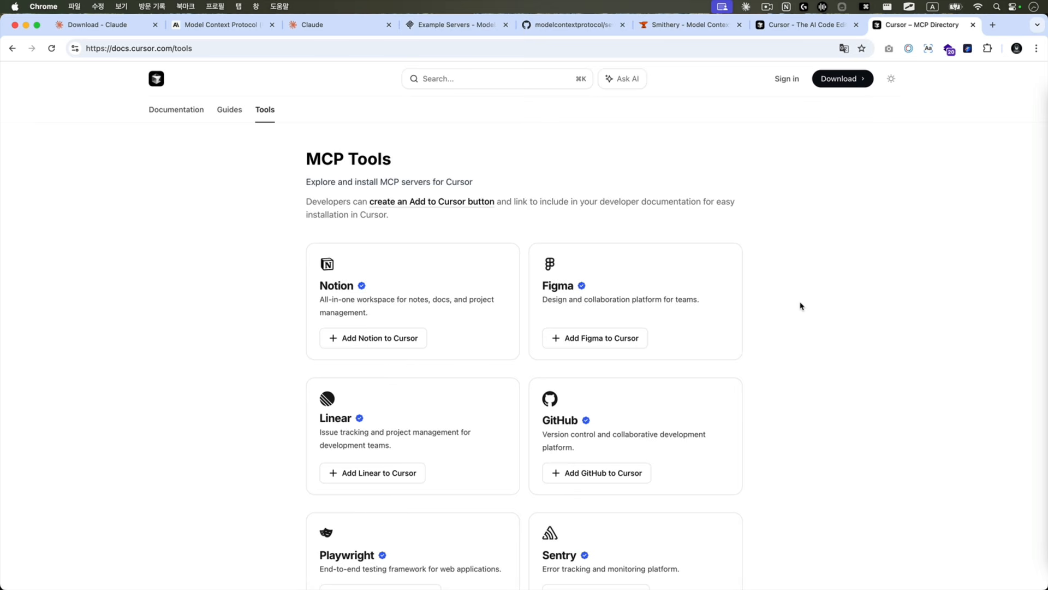
scroll(800, 306, down, 12)
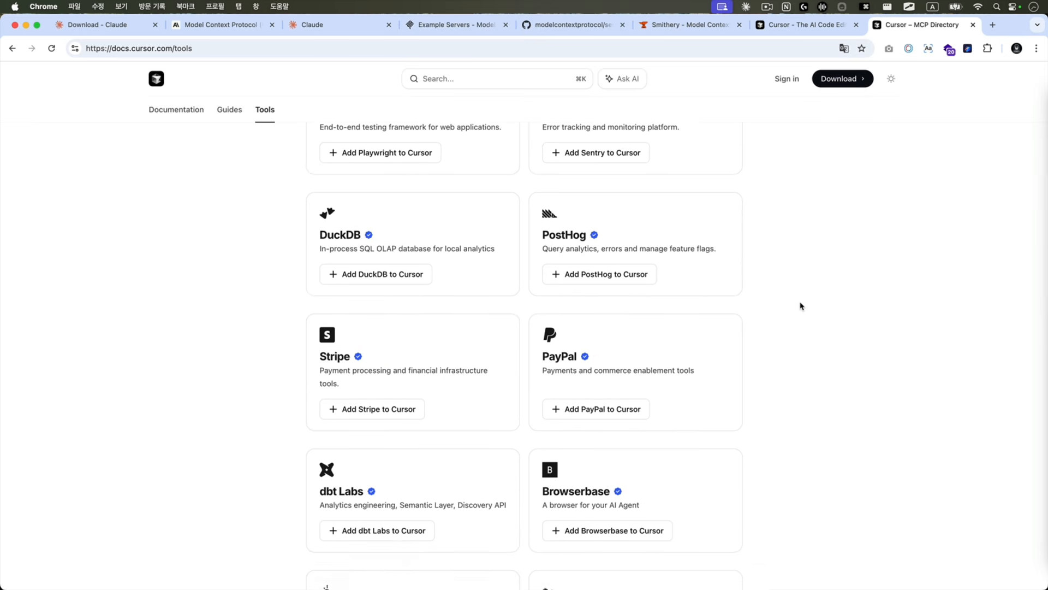
scroll(801, 306, down, 1)
scroll(801, 306, up, 15)
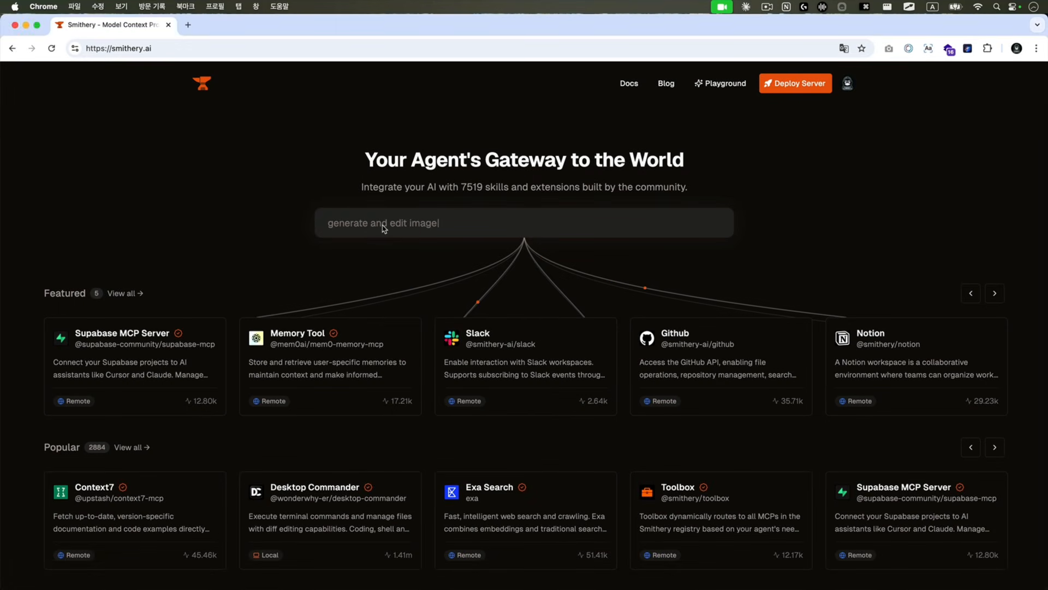
click(391, 225)
text(notion)
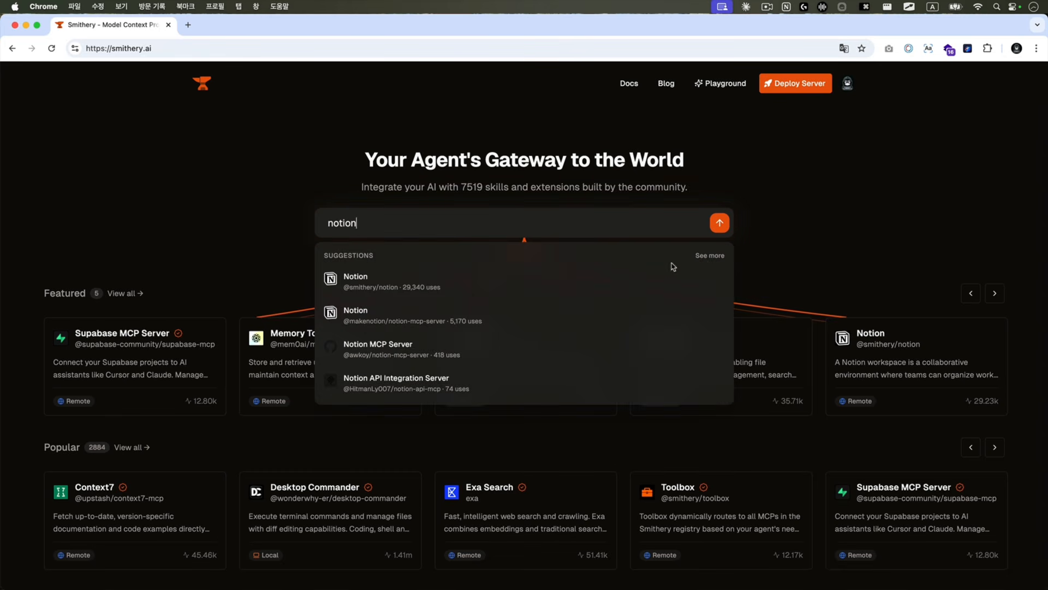
click(708, 256)
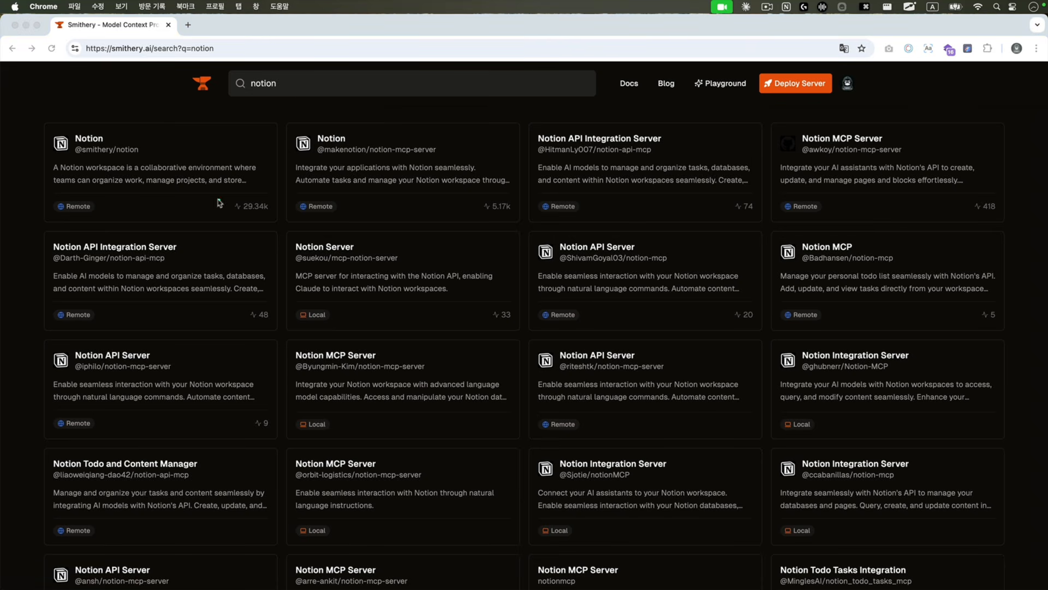
drag(210, 189, 281, 224)
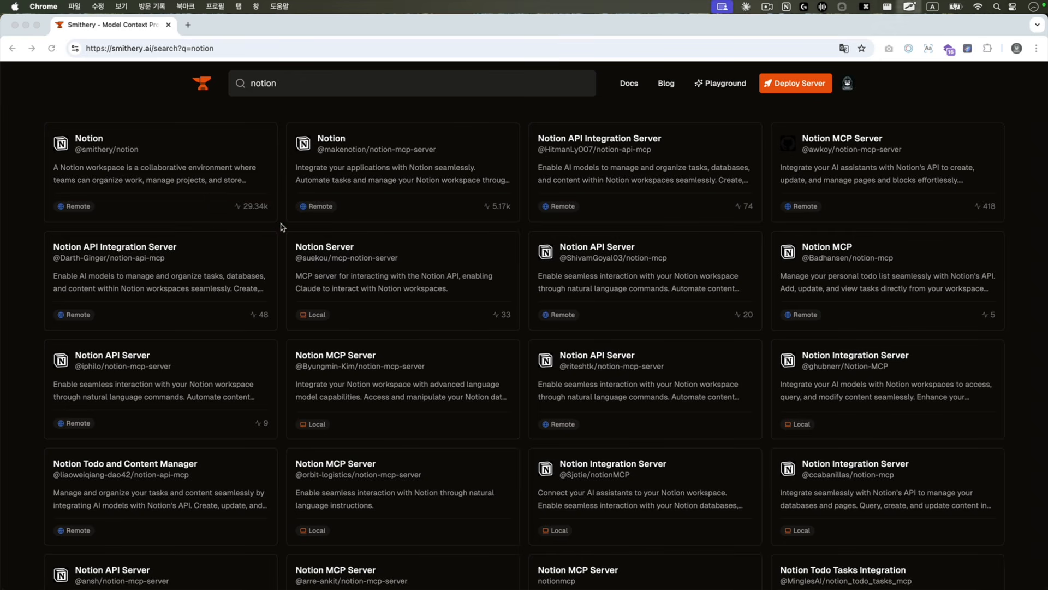
click(133, 144)
mouse_move(265, 143)
mouse_down()
mouse_move(169, 134)
mouse_move(266, 128)
mouse_move(265, 145)
mouse_up()
mouse_move(176, 215)
mouse_down()
mouse_move(141, 212)
mouse_move(133, 349)
mouse_move(170, 428)
mouse_up()
click(136, 377)
key(Escape)
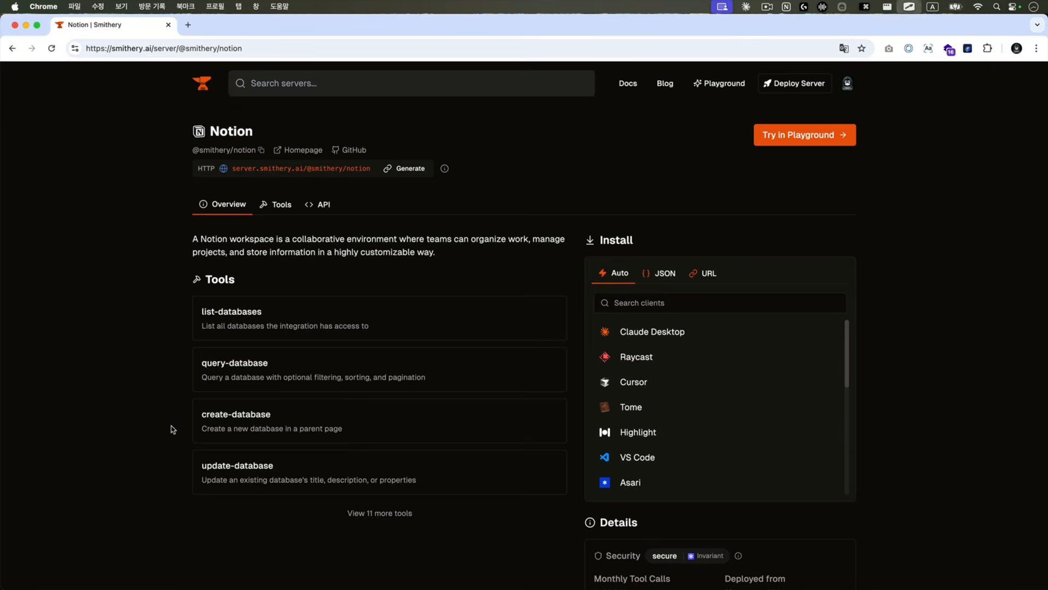
Open the full tool list of the Notion server and examine its tools, from list-databases to create-page and get-block
click(352, 513)
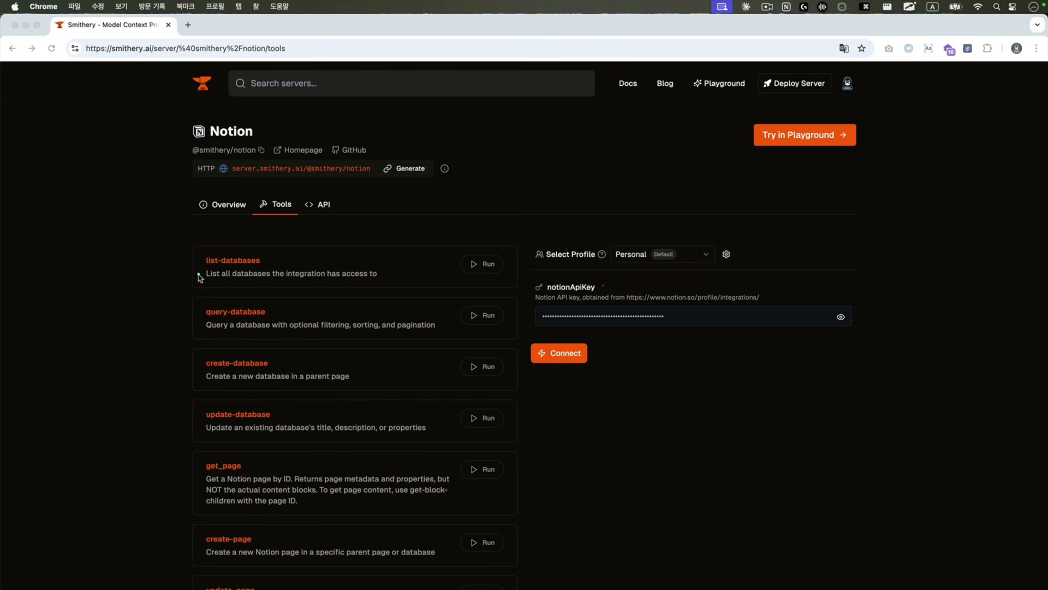
click(200, 274)
scroll(185, 485, down, 3)
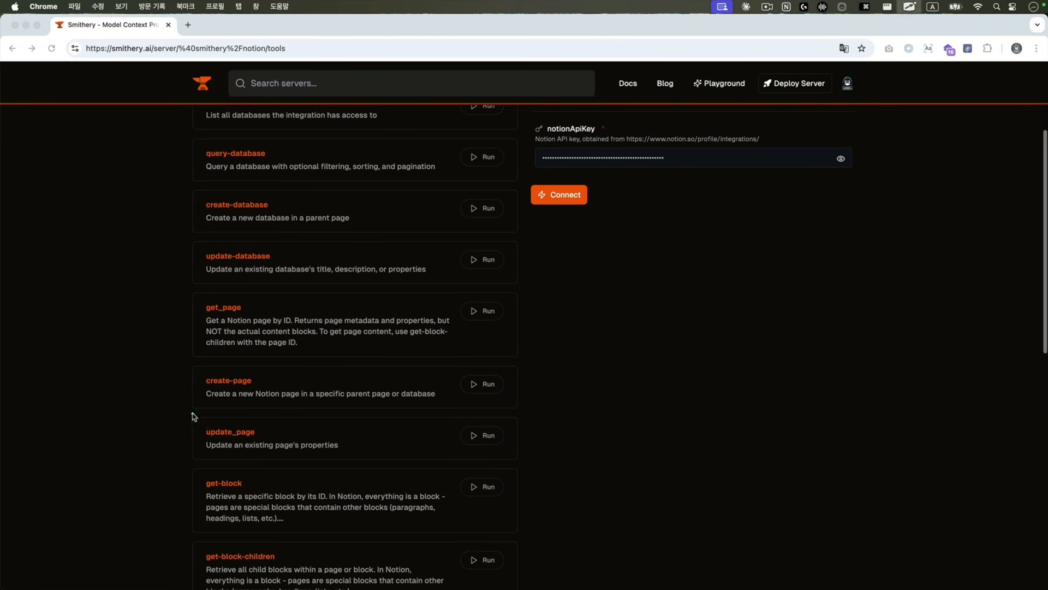
click(192, 382)
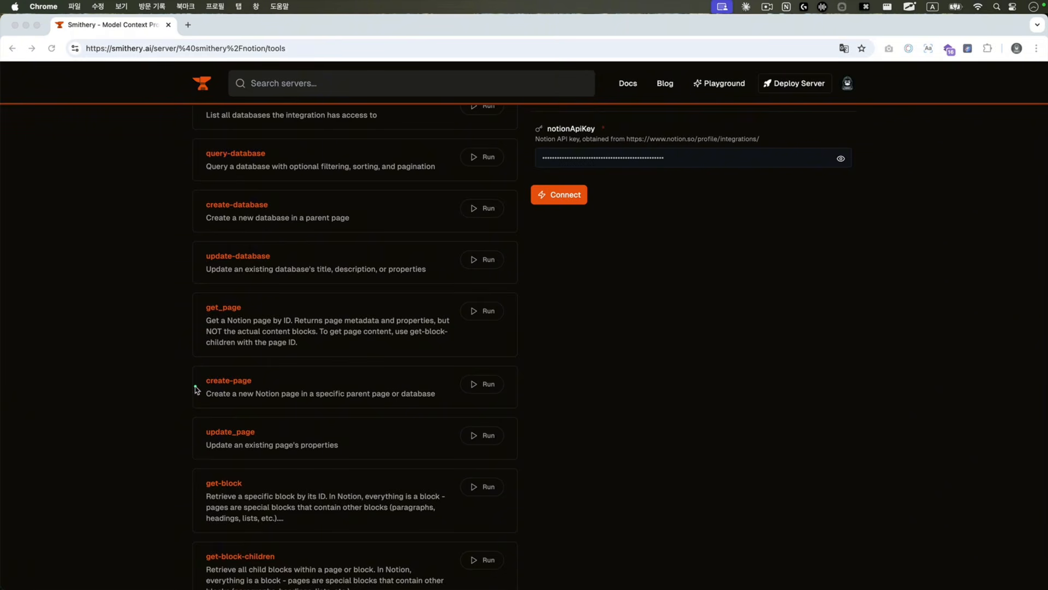
scroll(198, 391, up, 3)
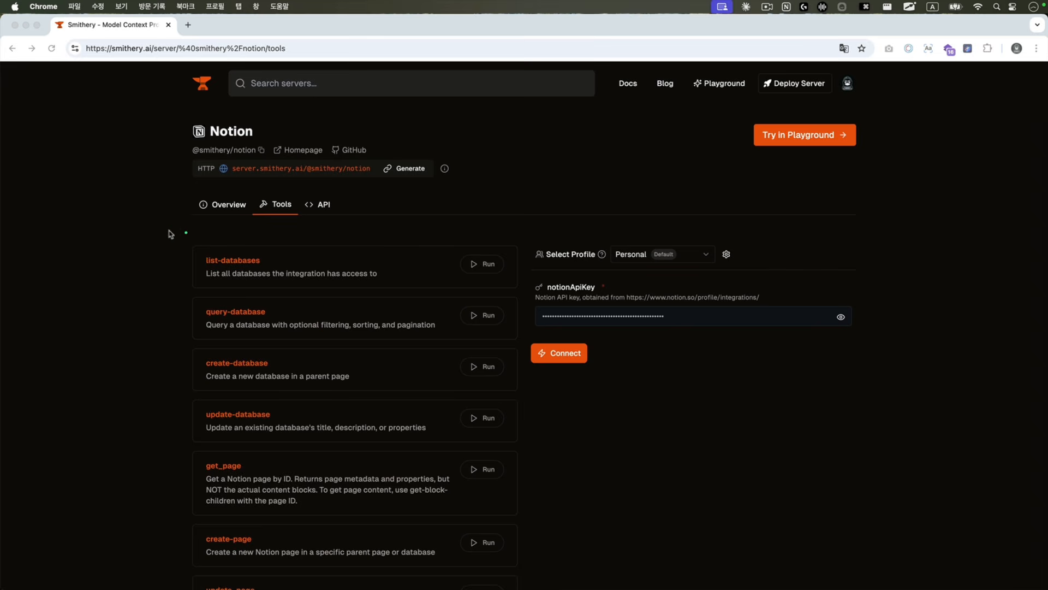
mouse_move(210, 239)
mouse_down()
mouse_move(152, 382)
mouse_move(159, 484)
mouse_up()
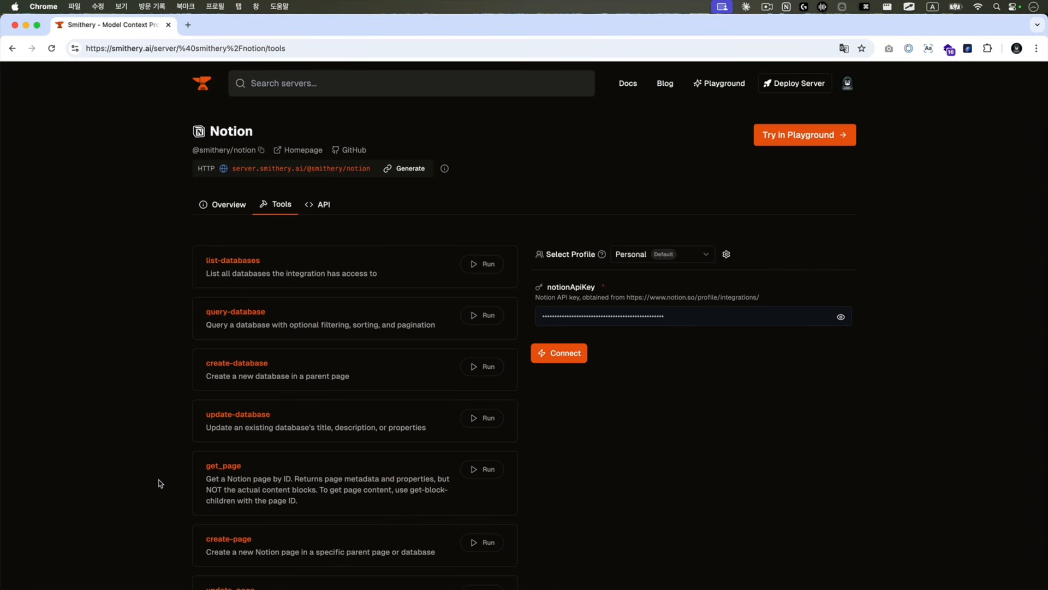
Return to the Notion server's overview and show its JSON install option with the required notionApiKey field
click(212, 216)
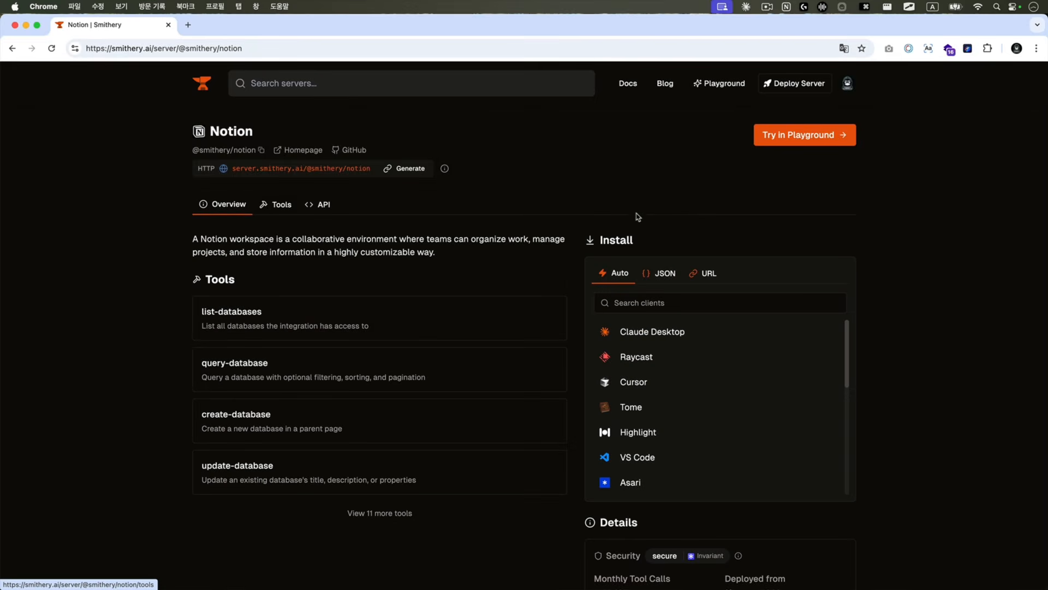
scroll(661, 256, down, 1)
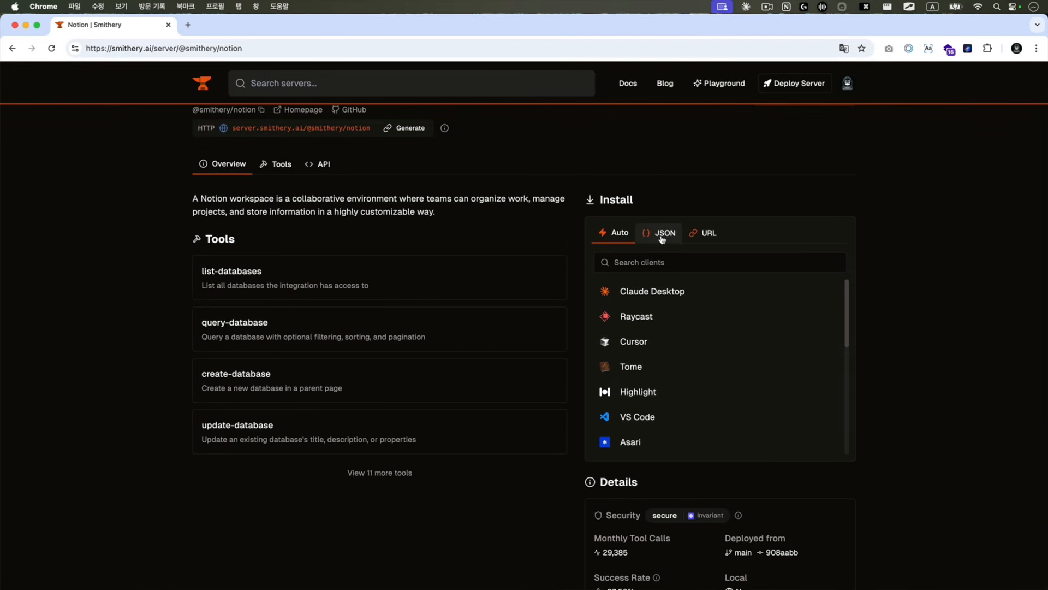
click(661, 235)
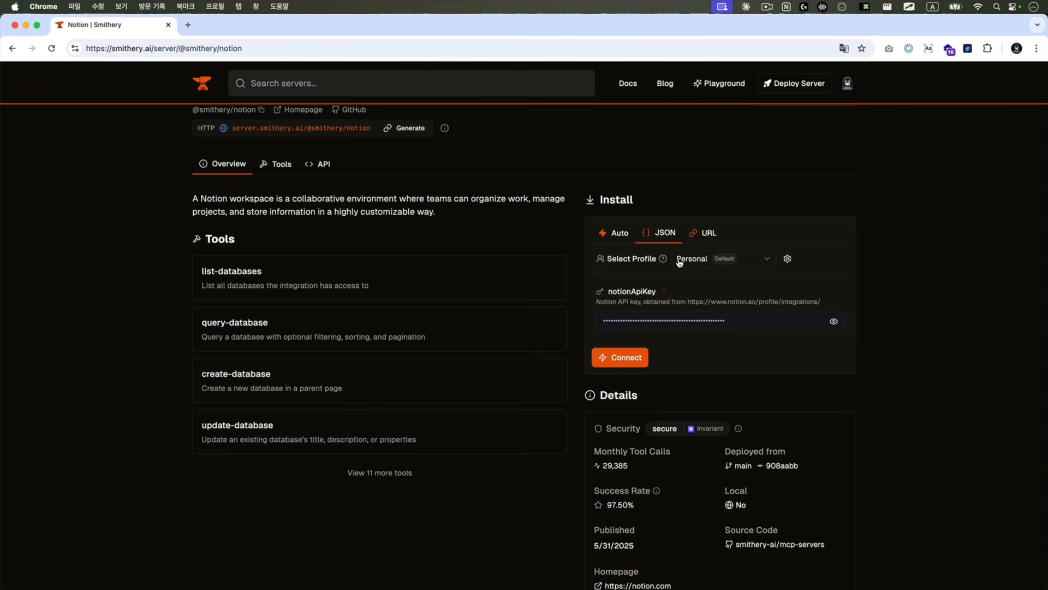
triple_click(679, 293)
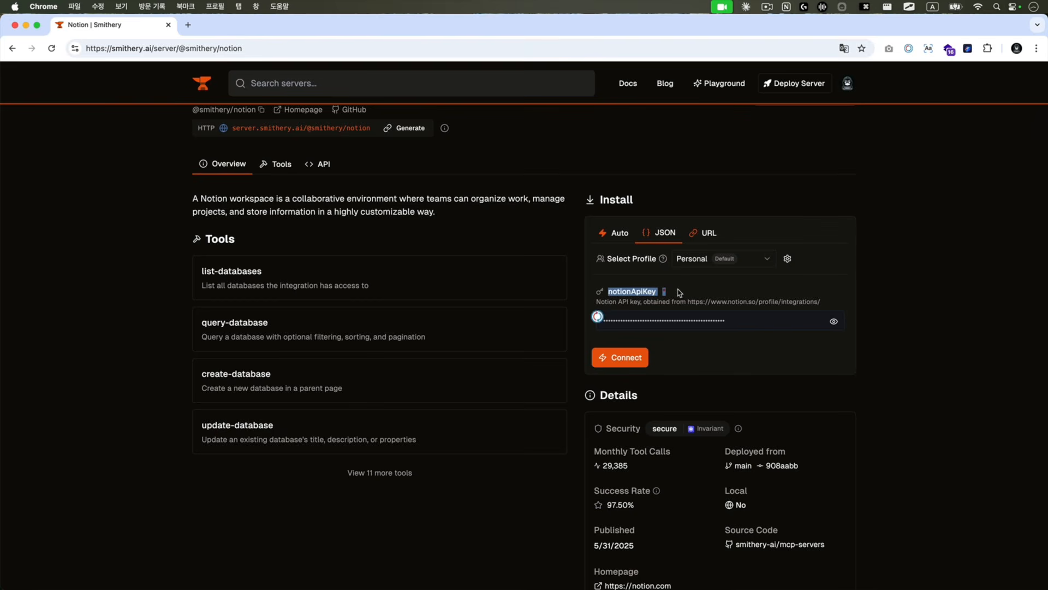
click(689, 291)
Search Google for "notion developers" in a new tab, open the Notion API site, and go to the list of own integrations
key(super+t)
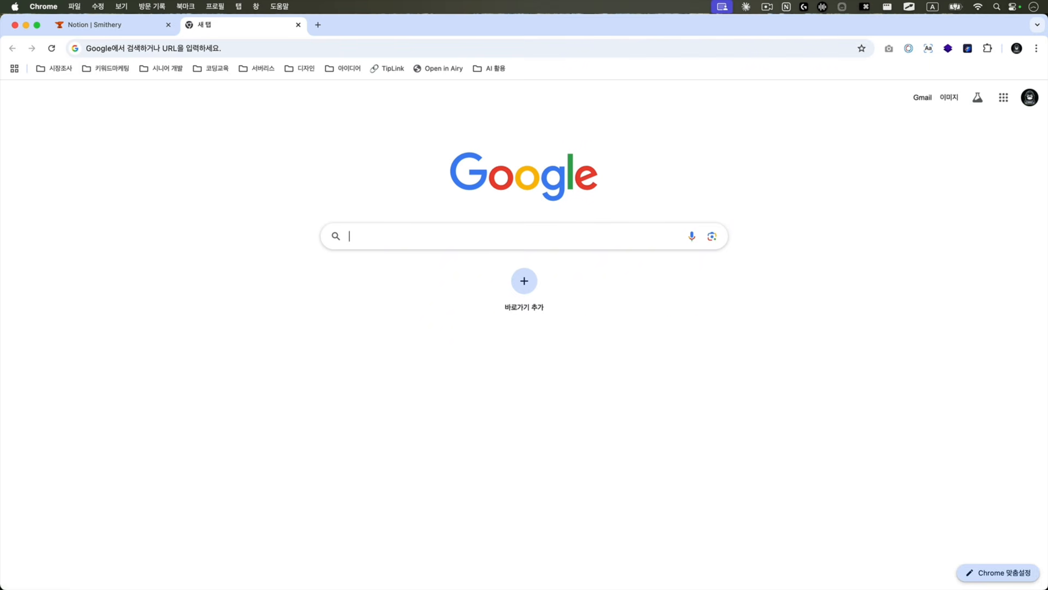
text(notion)
key(Down)
key(Return)
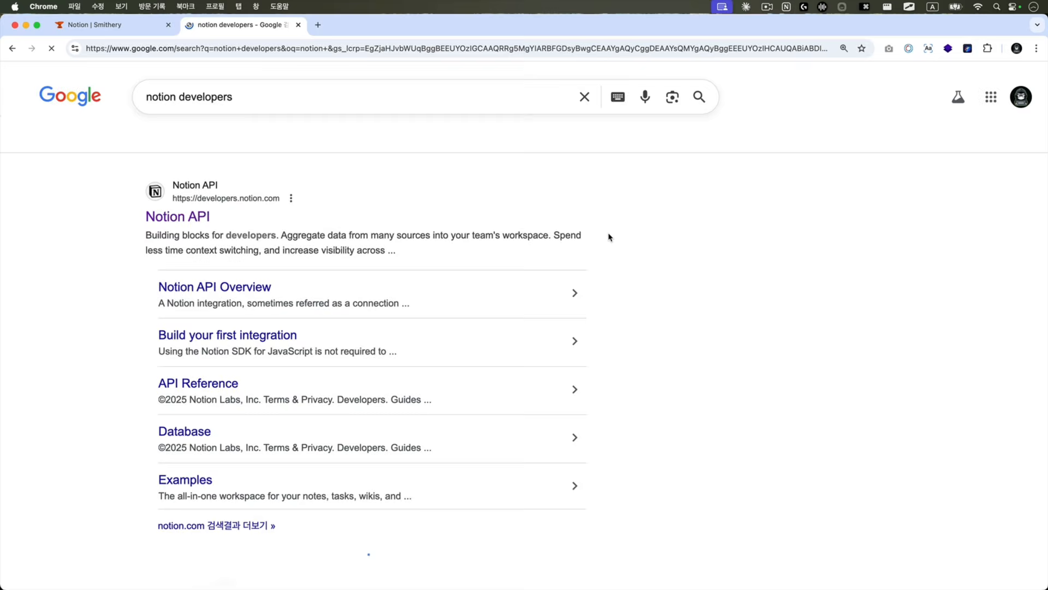
click(187, 220)
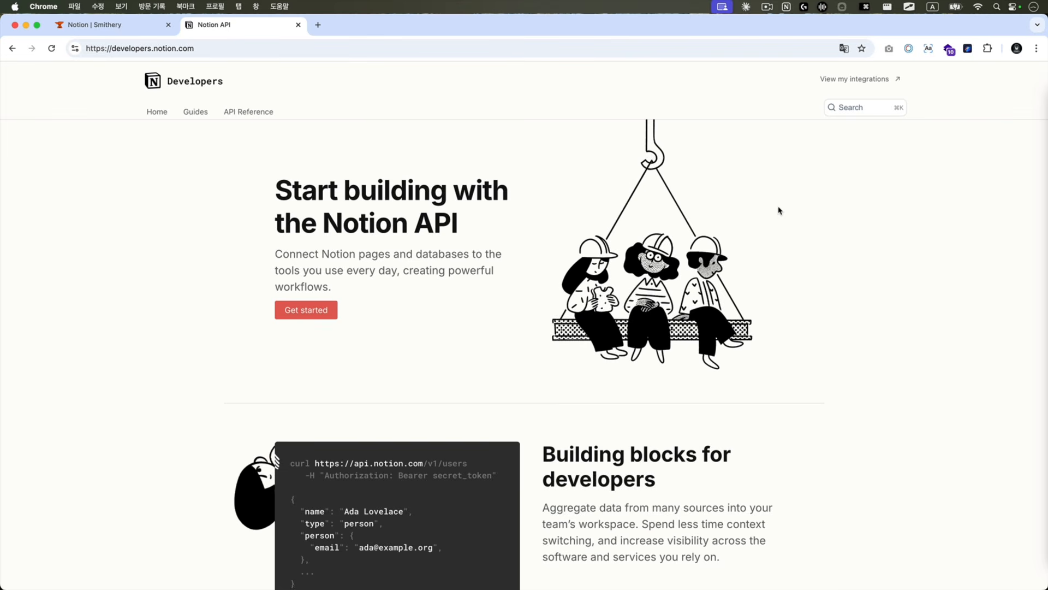
key(super+equal)
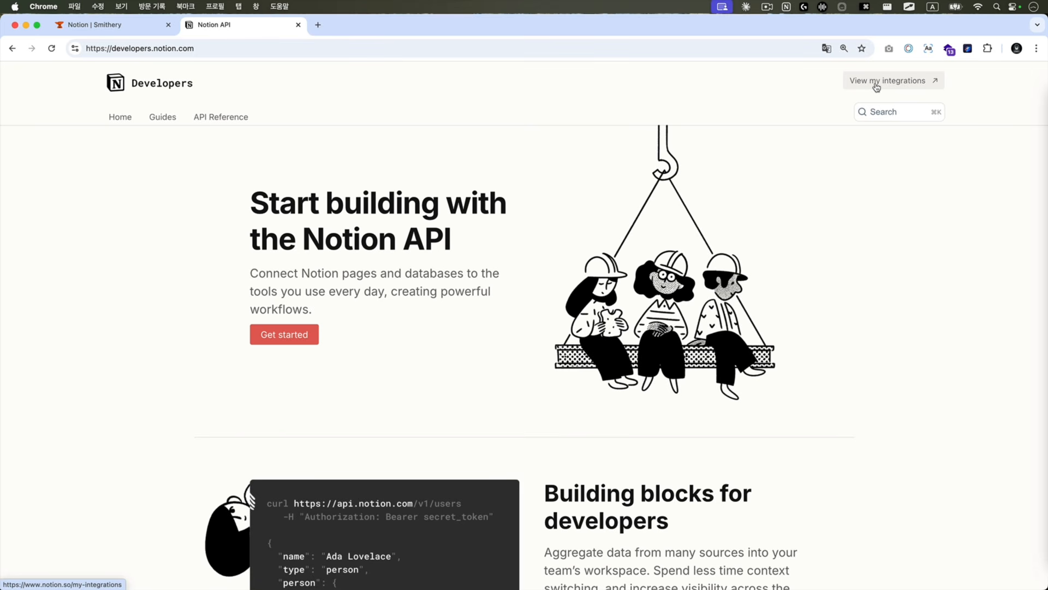
click(876, 82)
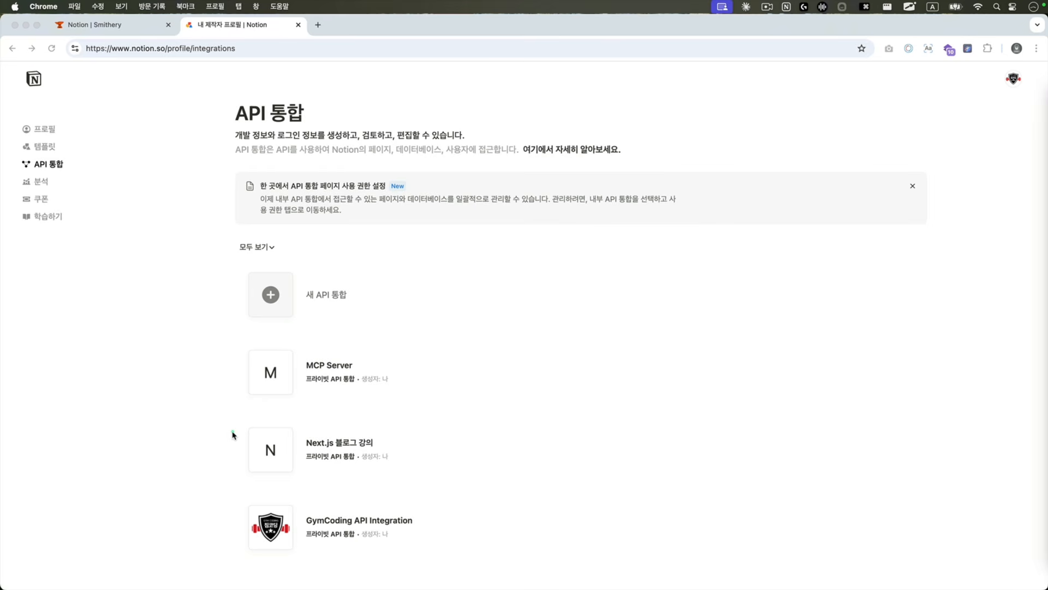
key(Escape)
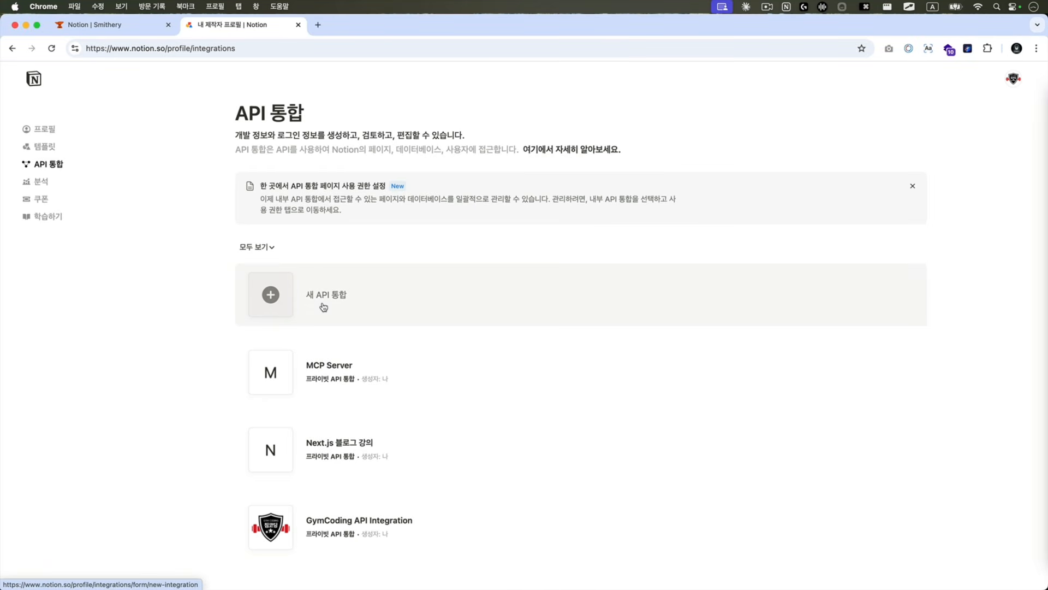
Create a new Notion API integration named "MCP Server Test" in the 짐코딩 workspace and open its configuration settings
click(323, 307)
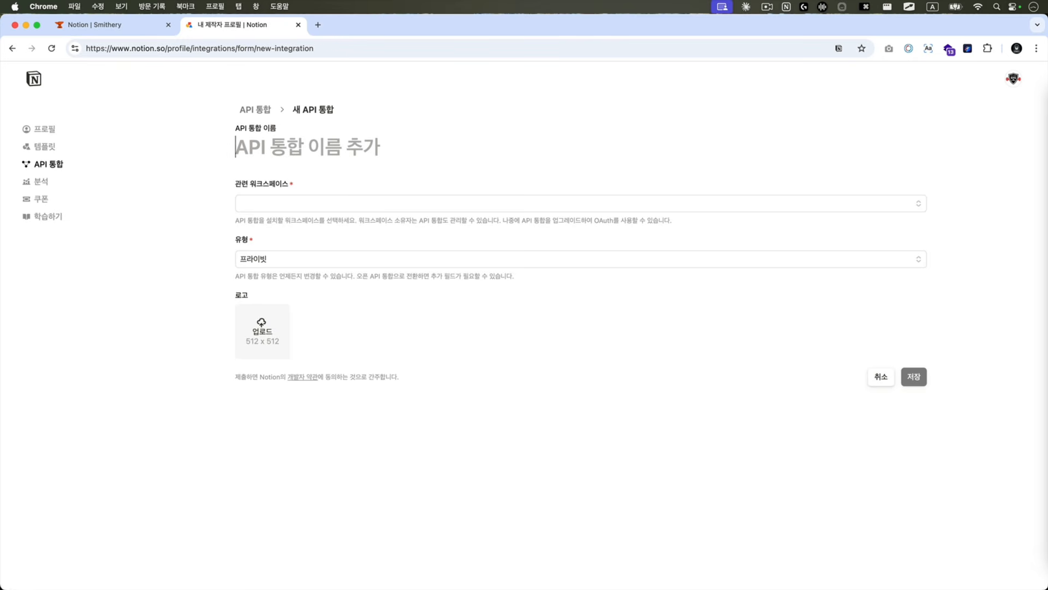
text(MCP S)
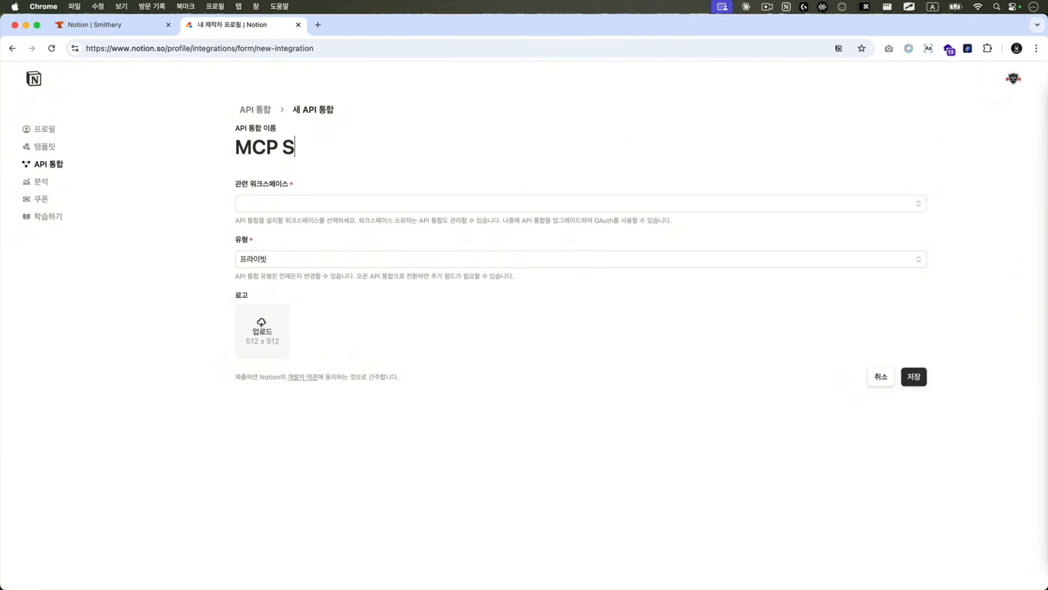
text(erver Test)
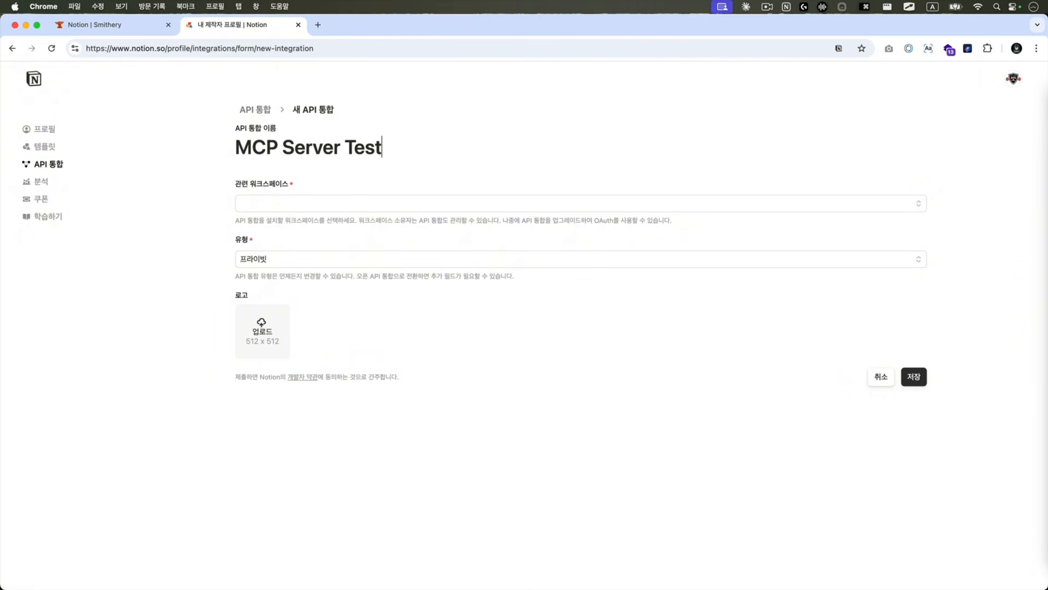
click(263, 205)
click(913, 377)
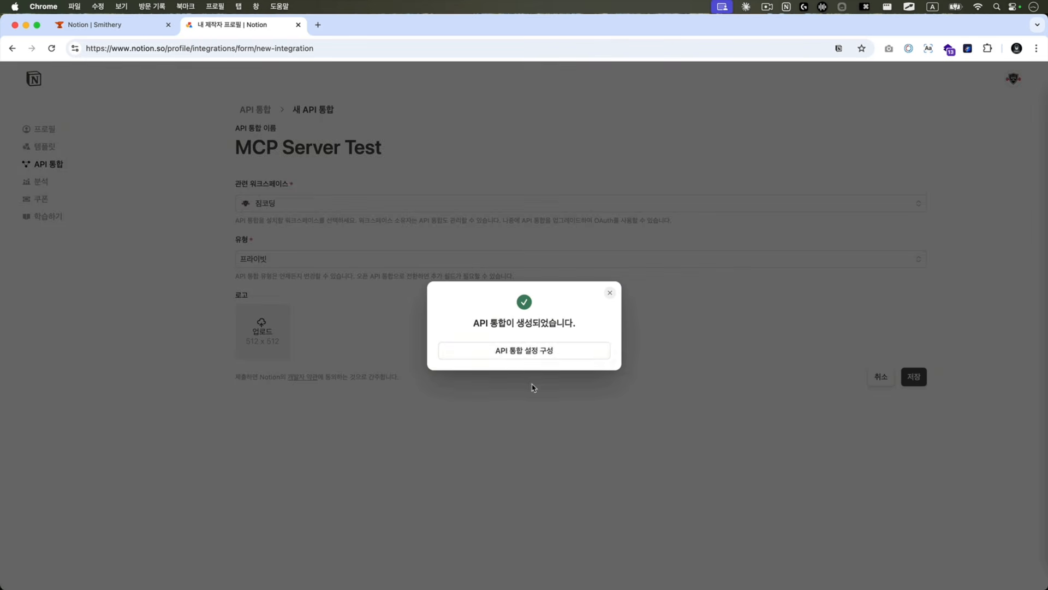
click(514, 353)
Reveal the private integration secret of MCP Server Test and examine it
scroll(297, 324, down, 2)
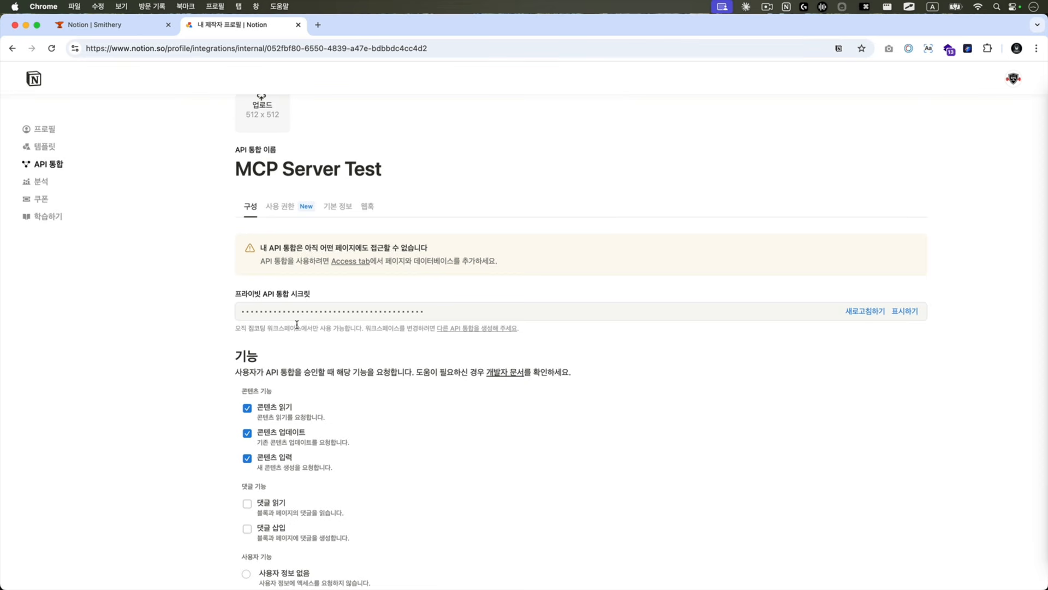
click(910, 313)
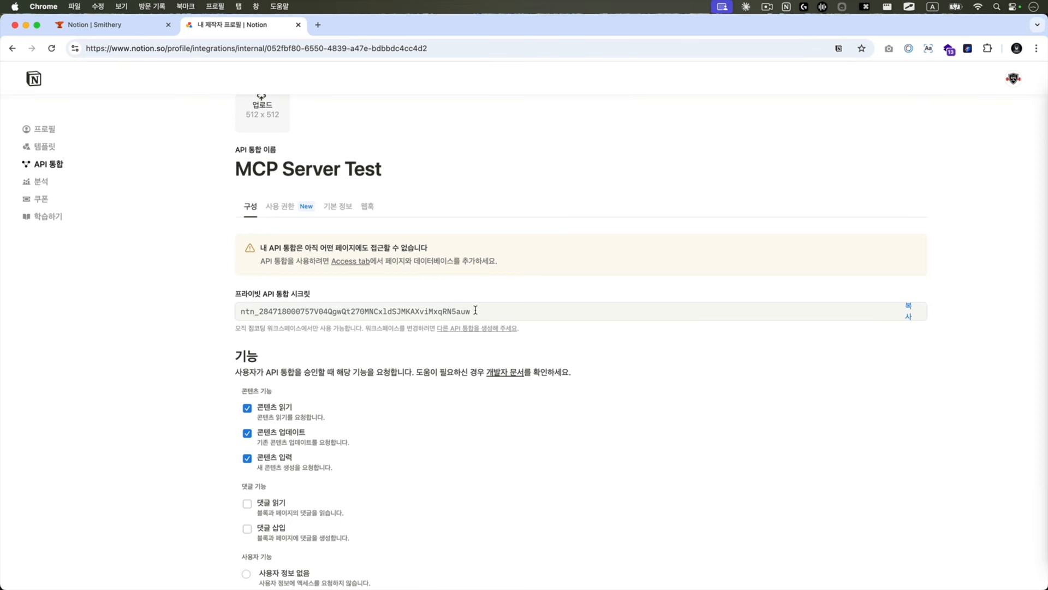
drag(475, 311, 217, 308)
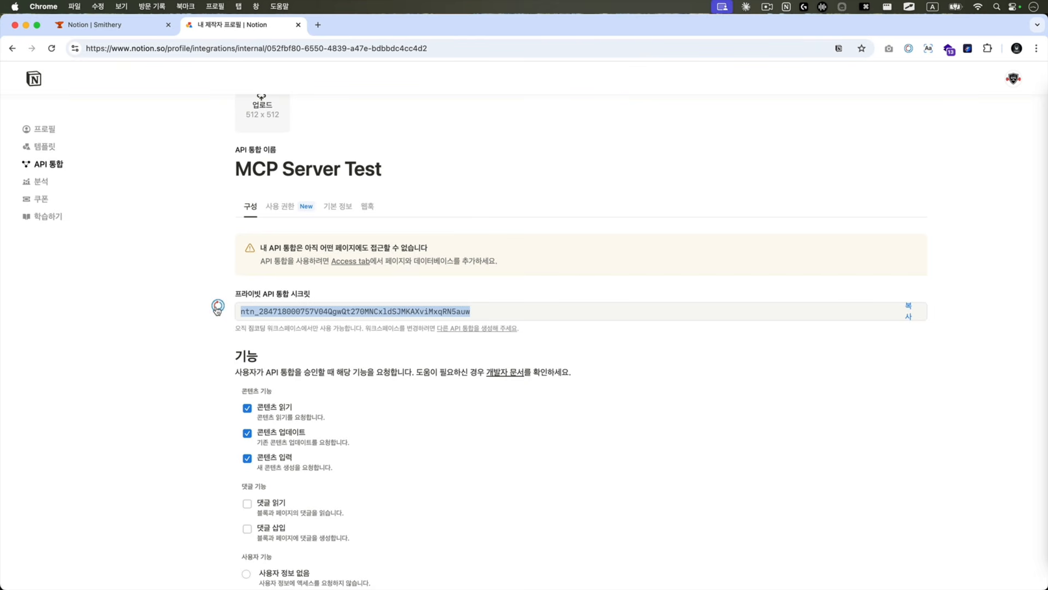
click(251, 350)
scroll(221, 347, down, 3)
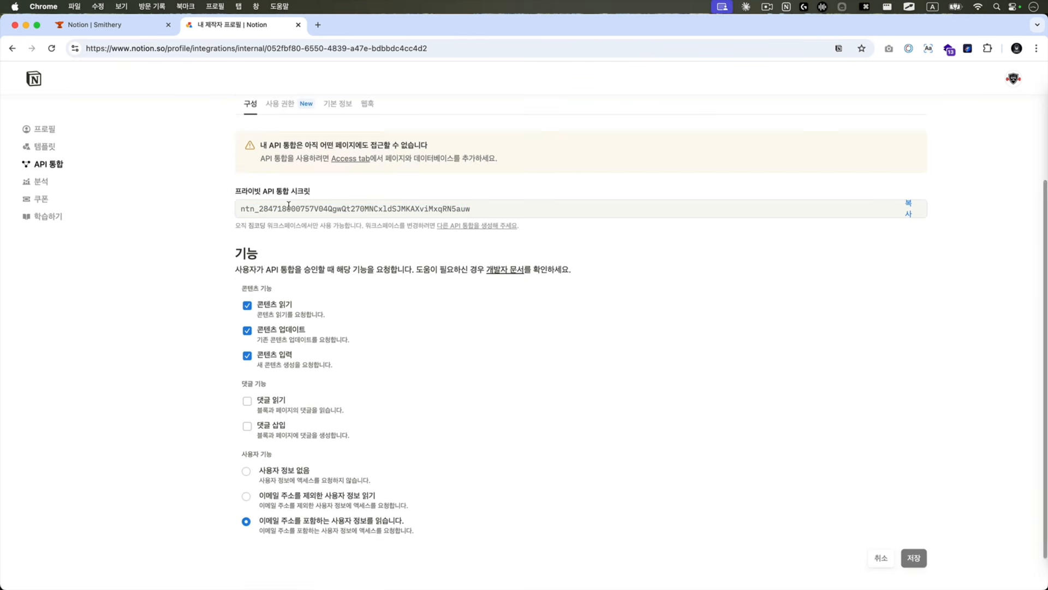
double_click(333, 208)
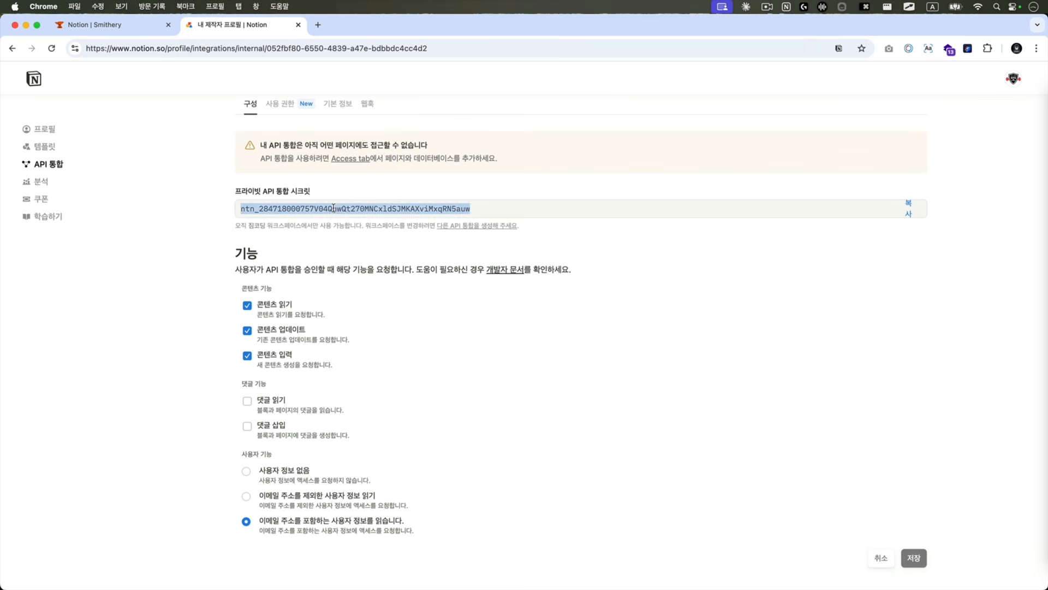
click(331, 241)
scroll(327, 248, down, 1)
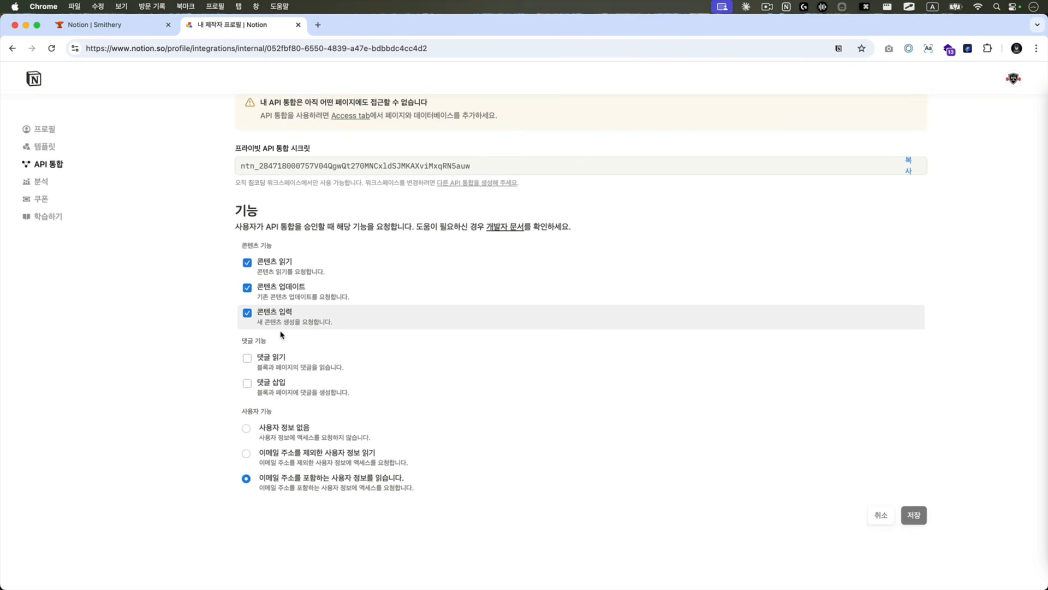
click(283, 300)
click(288, 322)
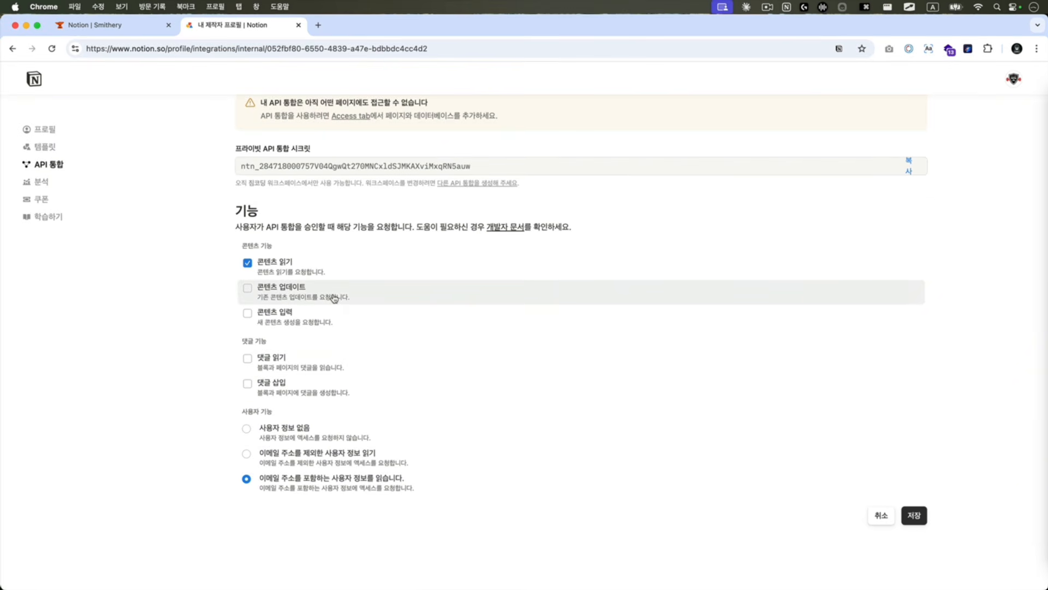
click(296, 295)
click(284, 321)
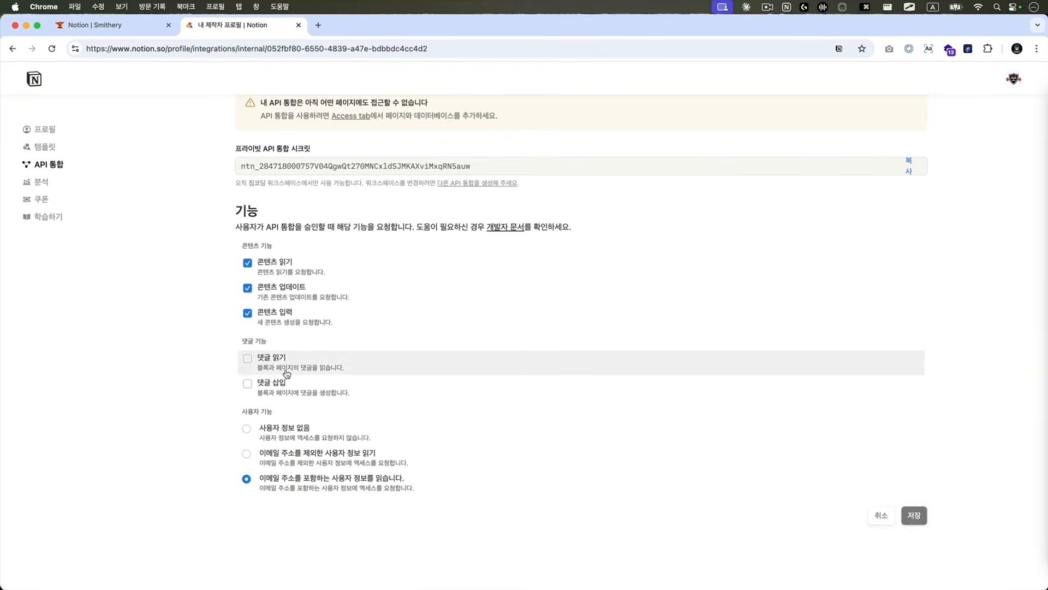
Enable the read comments (댓글 읽기) and insert comments (댓글 삽입) capabilities and save the integration
click(287, 370)
click(276, 385)
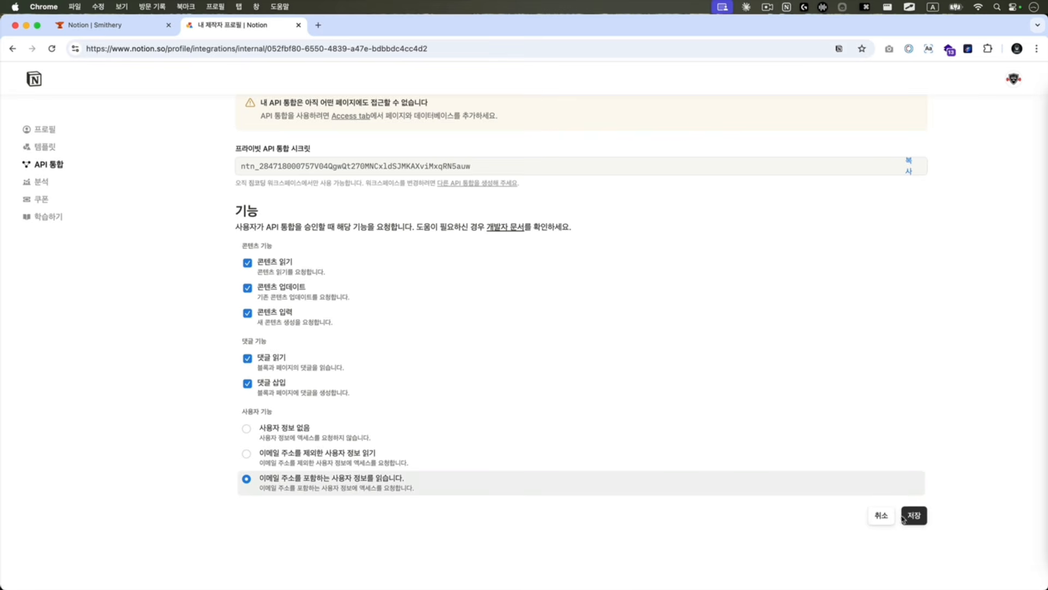
click(914, 515)
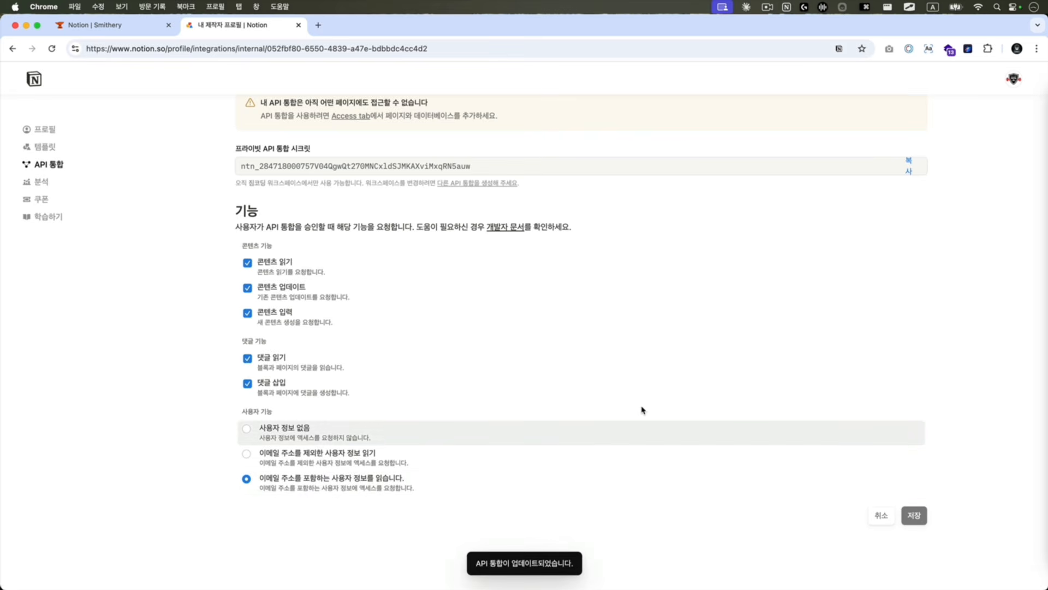
Copy the Notion integration secret, paste it as the notionApiKey on the Smithery Notion page, and connect
scroll(642, 410, up, 4)
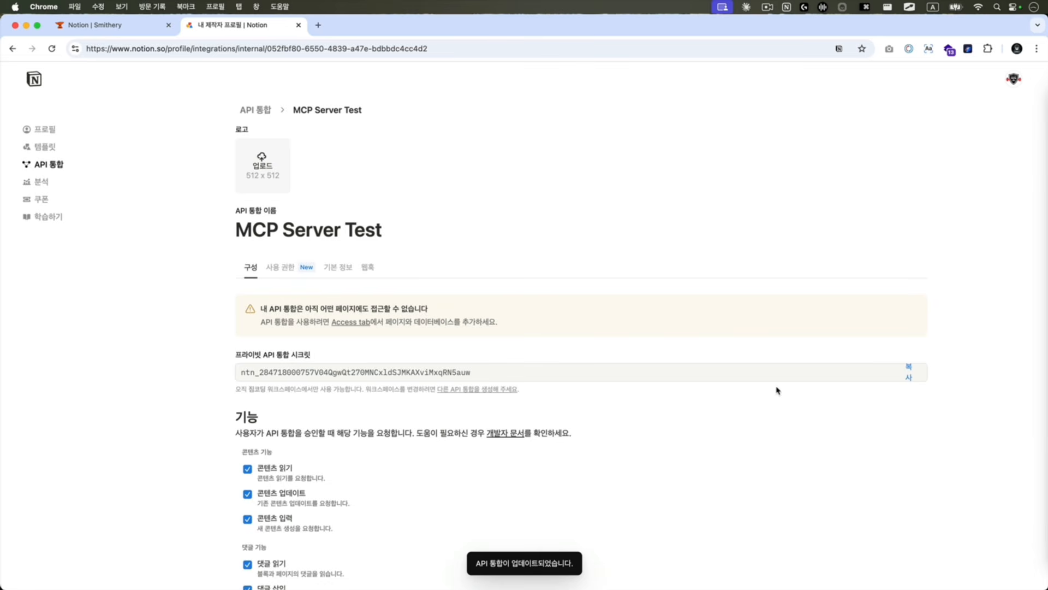
click(911, 373)
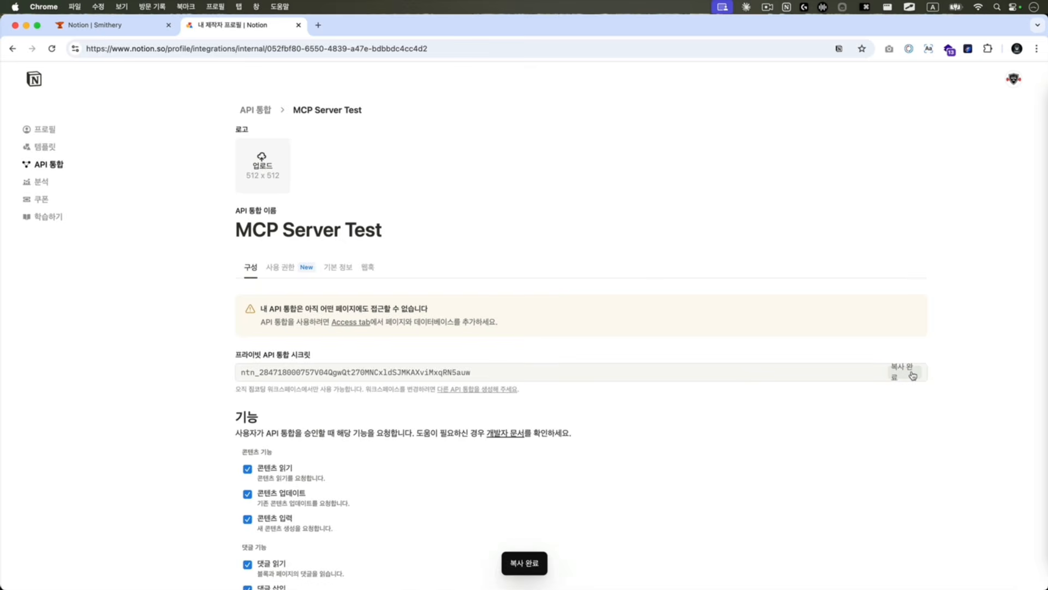
key(ctrl+shift+Tab)
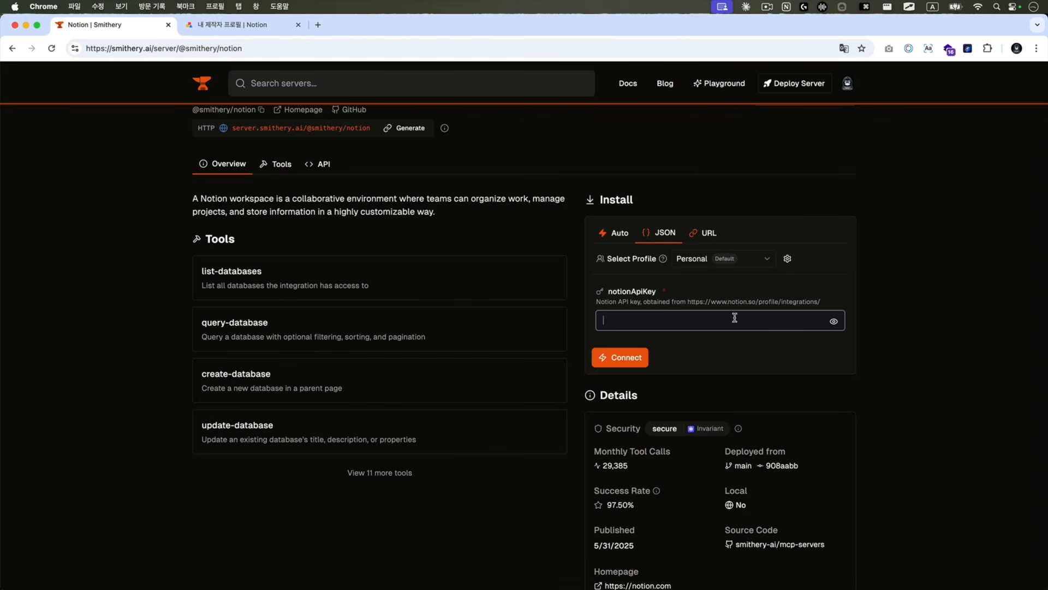
key(super+v)
click(810, 350)
click(627, 357)
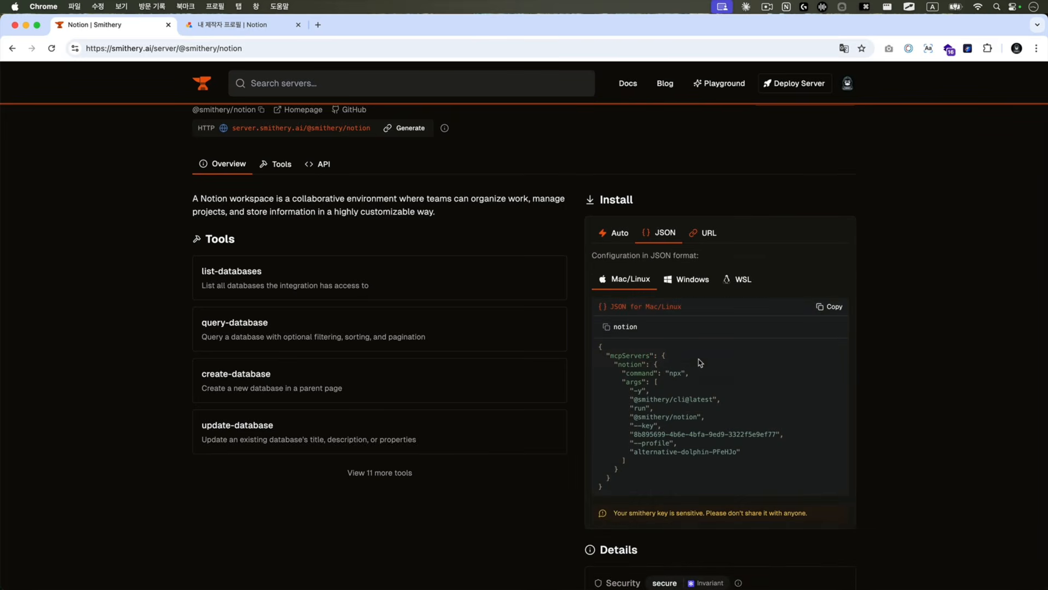
Compare the Windows and Mac/Linux JSON configurations and copy the Mac/Linux one for the Notion server
click(691, 280)
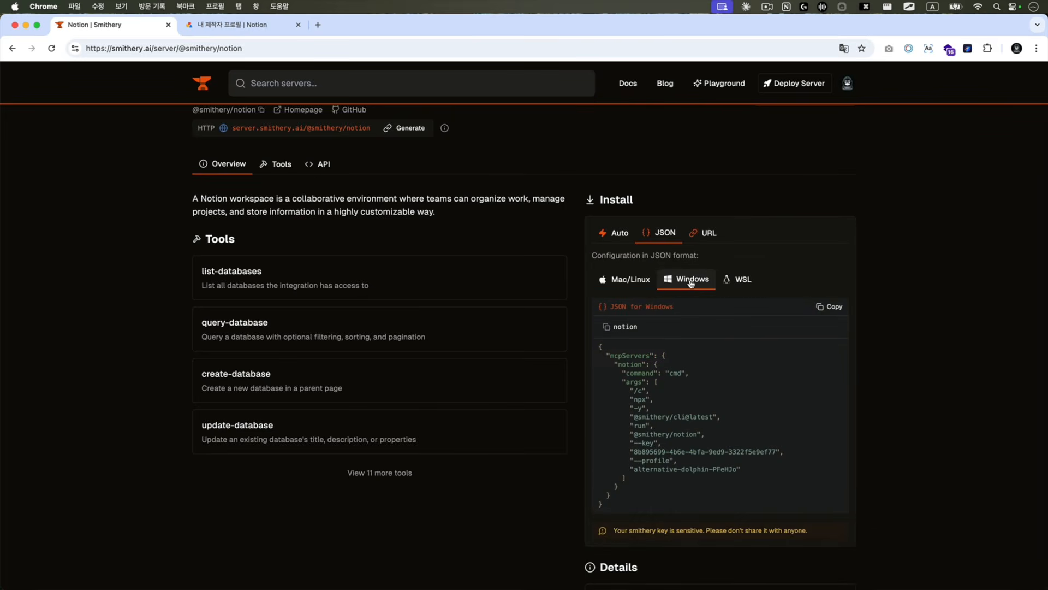
click(643, 280)
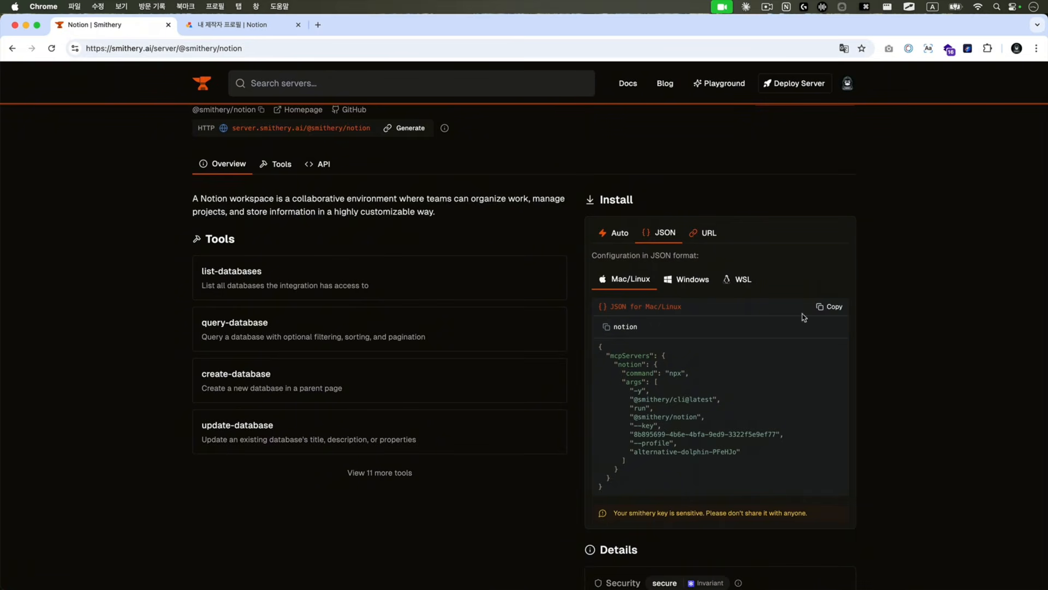
click(830, 309)
Switch to Claude Desktop and, from its developer settings, open the folder containing claude_desktop_config.json for editing
key(super+Tab)
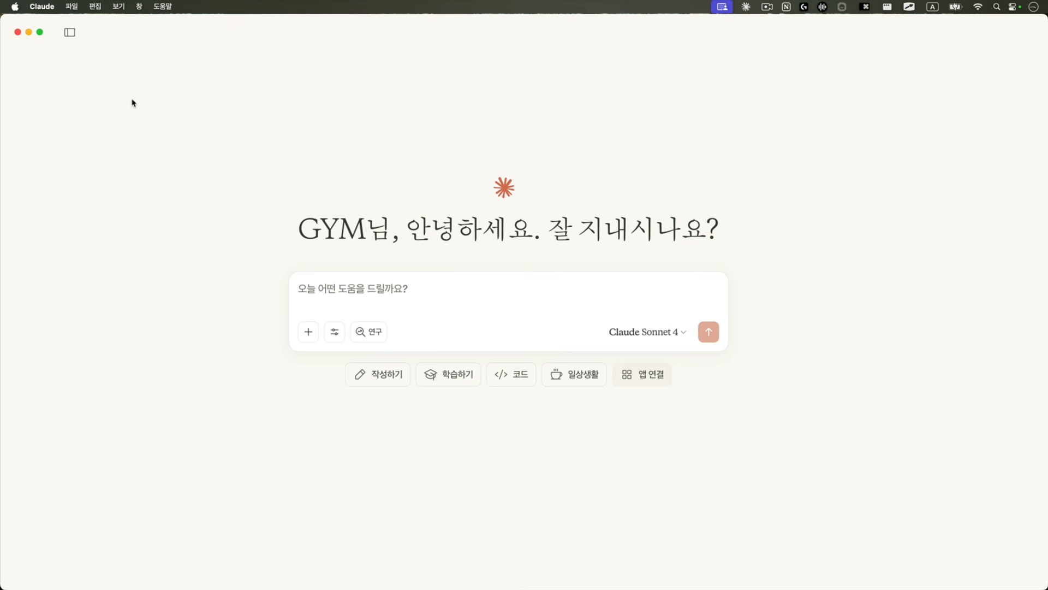
click(42, 6)
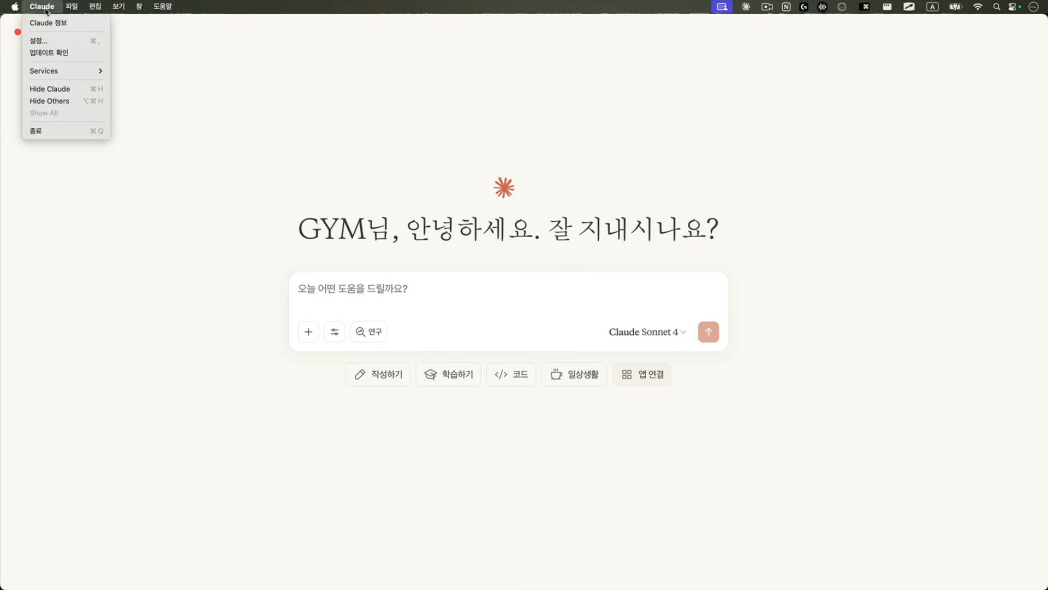
click(42, 41)
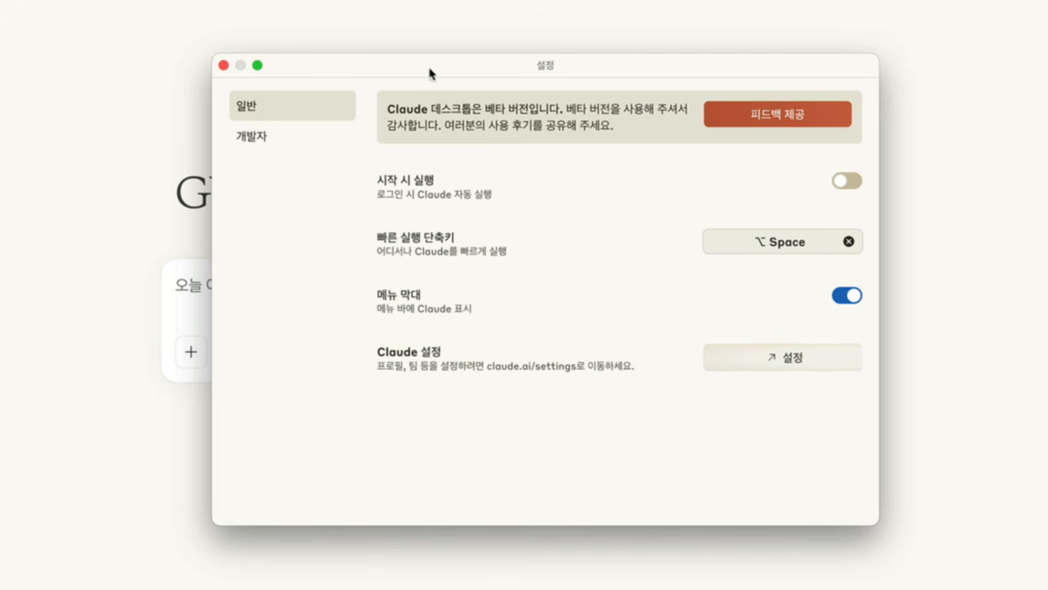
click(260, 142)
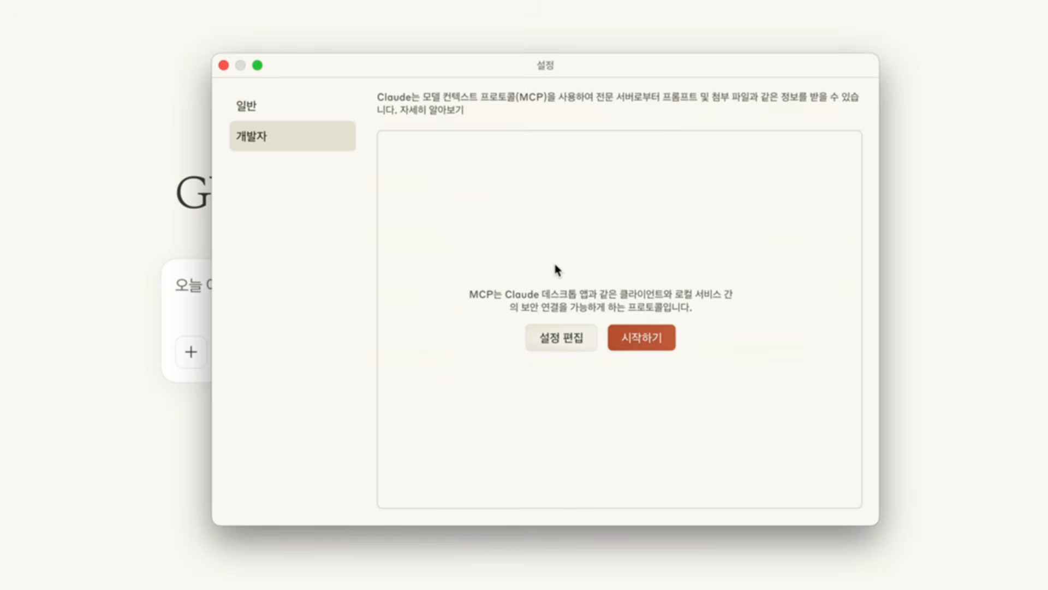
click(566, 339)
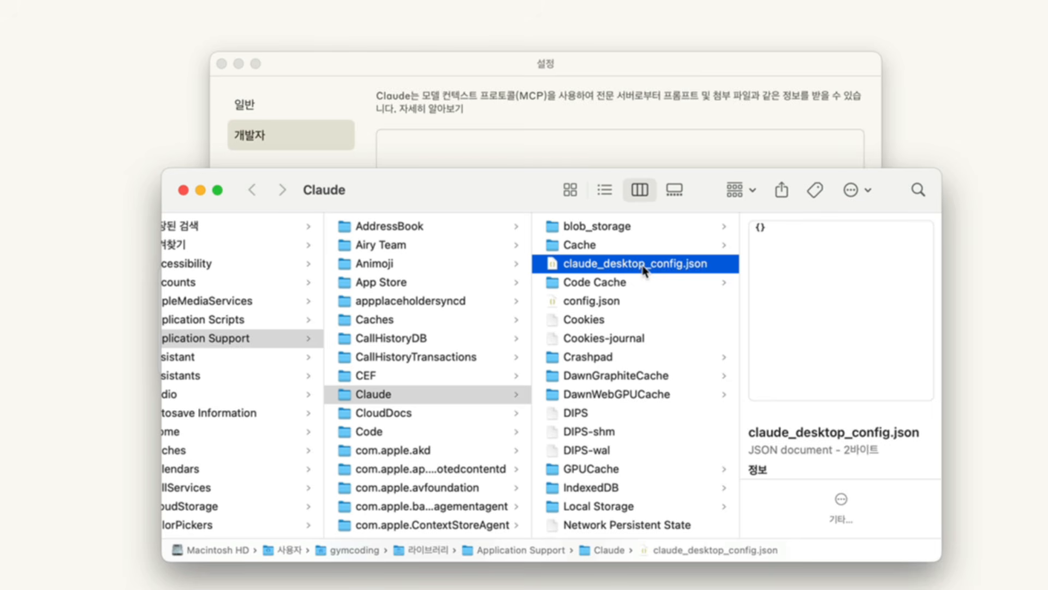
Open claude_desktop_config.json from the Claude folder in Visual Studio Code
right_click(645, 270)
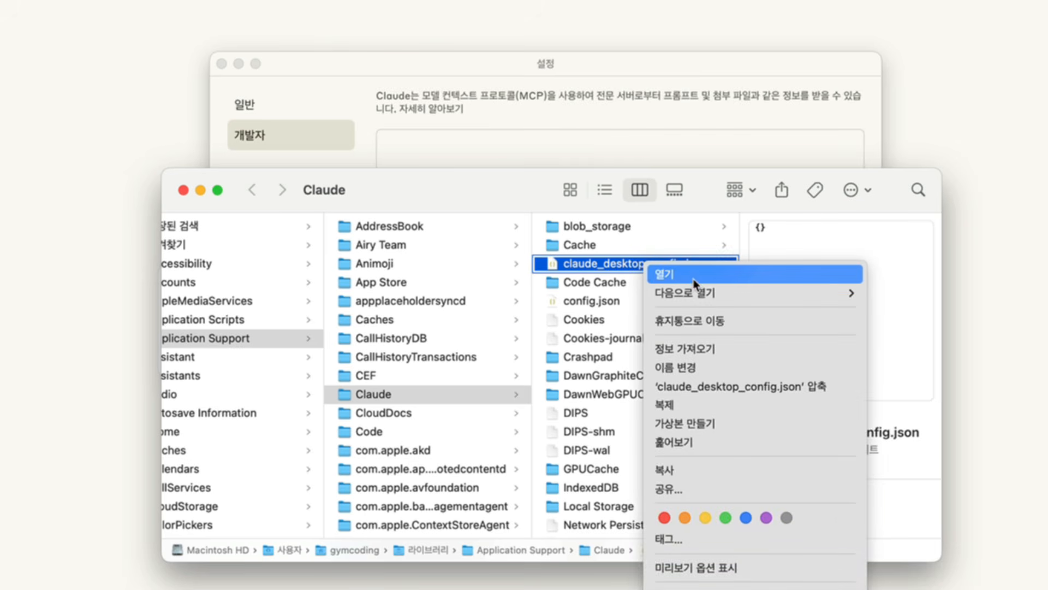
mouse_move(726, 295)
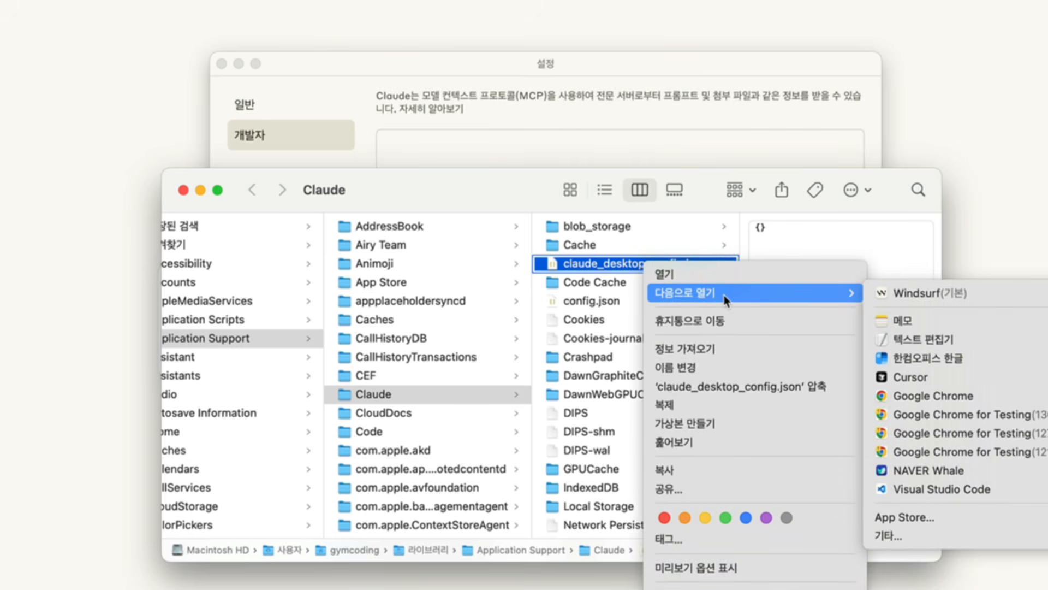
click(963, 492)
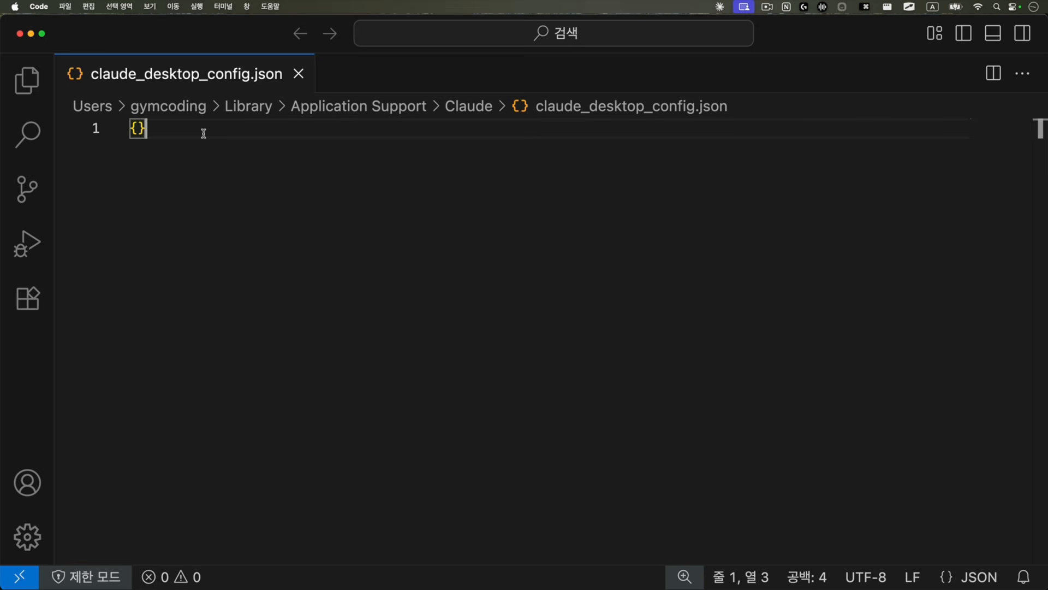
Replace the config file's contents with the copied Notion server JSON, including its API key, then save and close the editor
key(super+a)
key(BackSpace)
key(super+v)
click(377, 192)
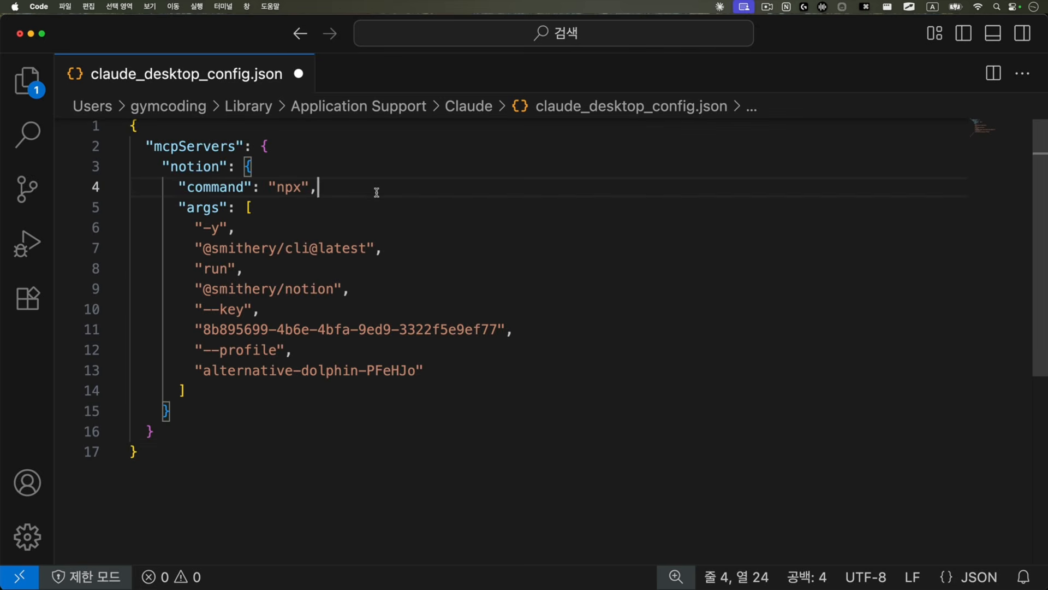
key(super+s)
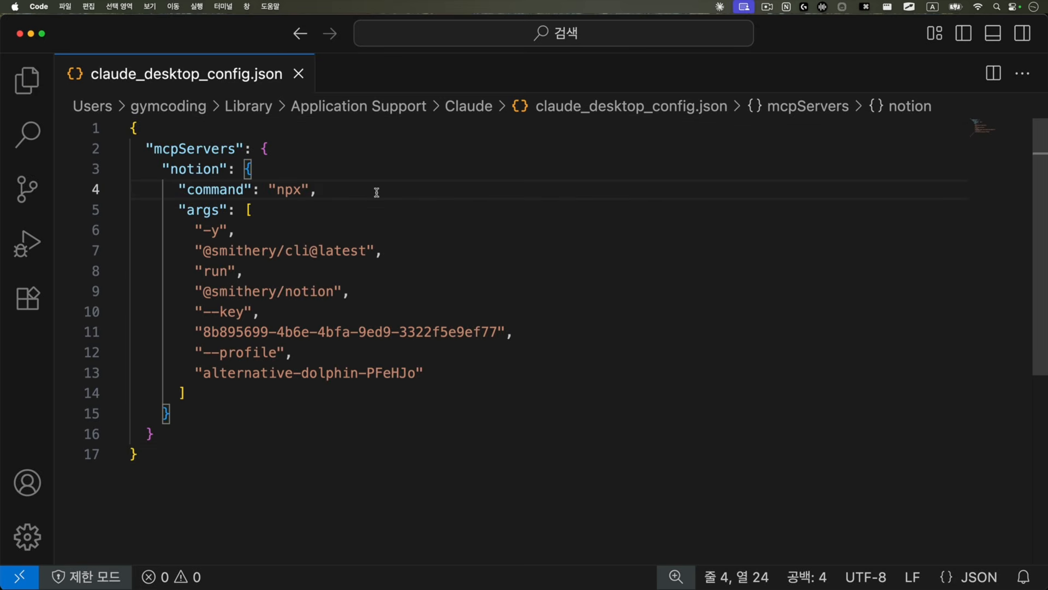
click(20, 34)
Restart Claude Desktop and check the notion server's status in the developer settings
click(42, 6)
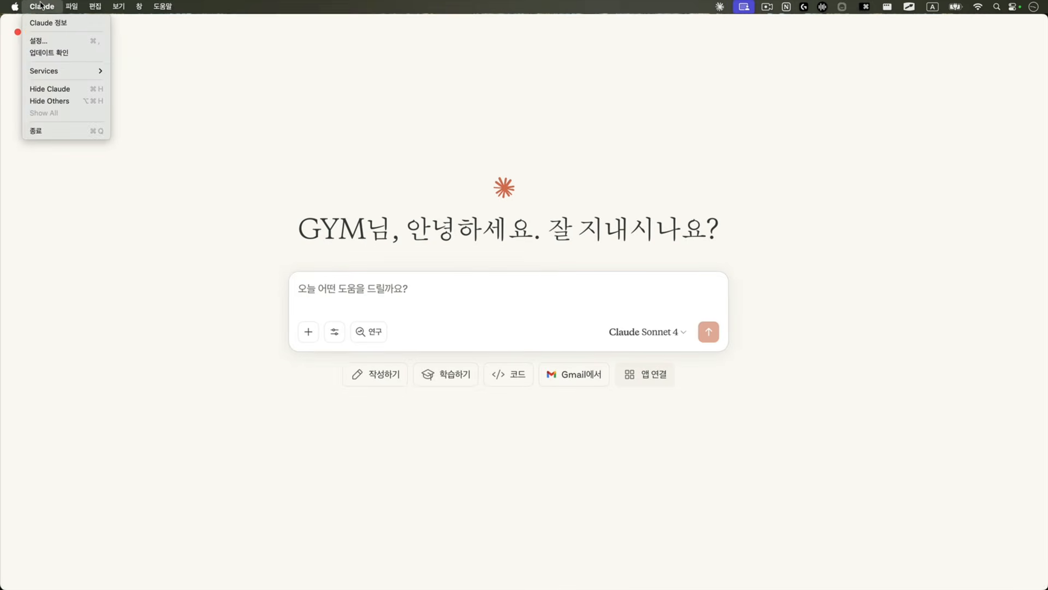
click(52, 131)
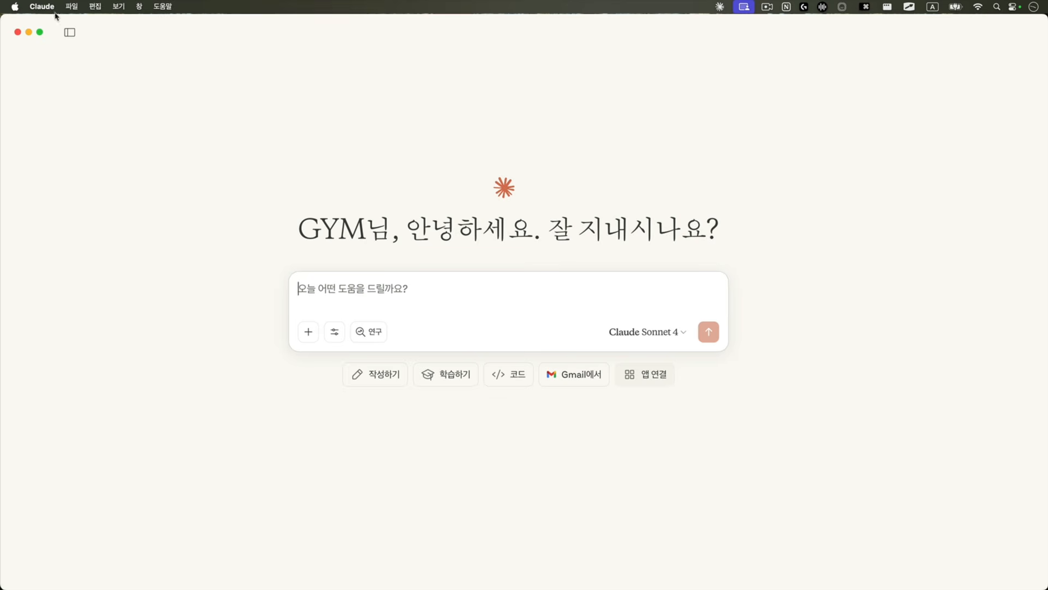
click(52, 6)
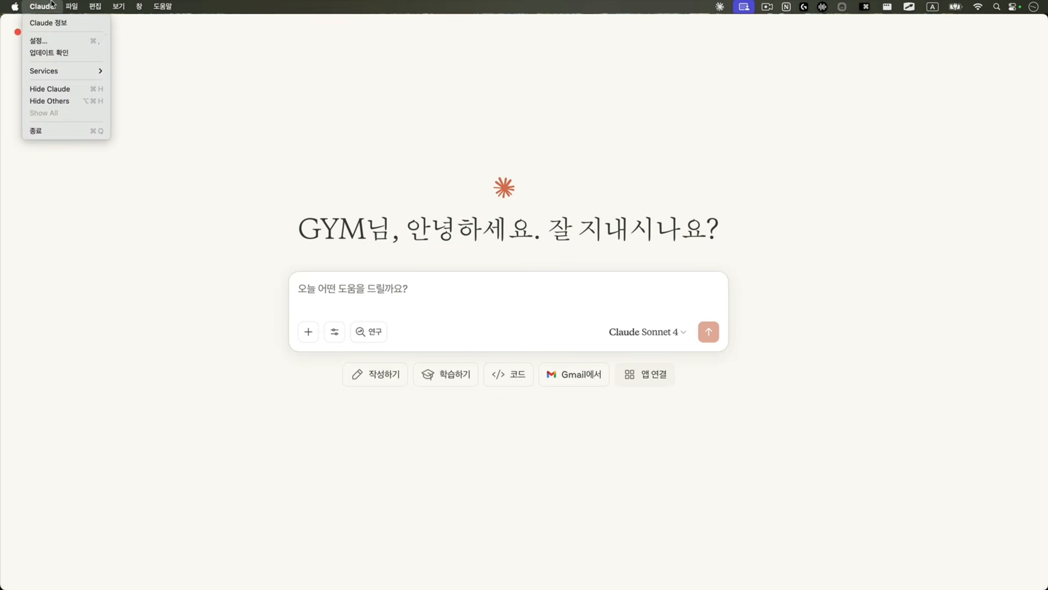
click(44, 41)
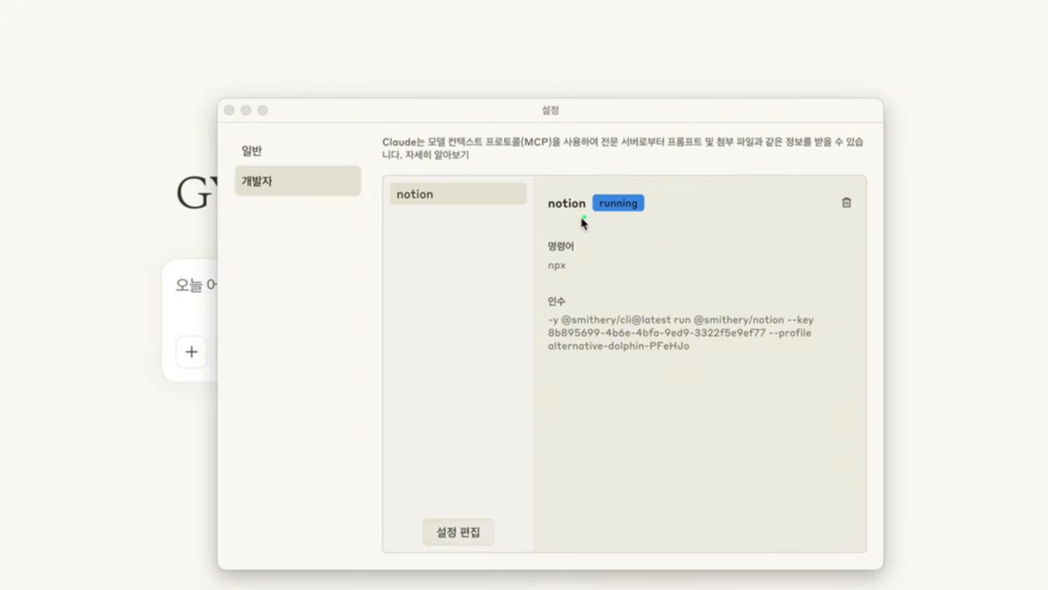
mouse_move(582, 218)
mouse_down()
mouse_move(673, 219)
mouse_move(524, 180)
mouse_move(636, 228)
mouse_up()
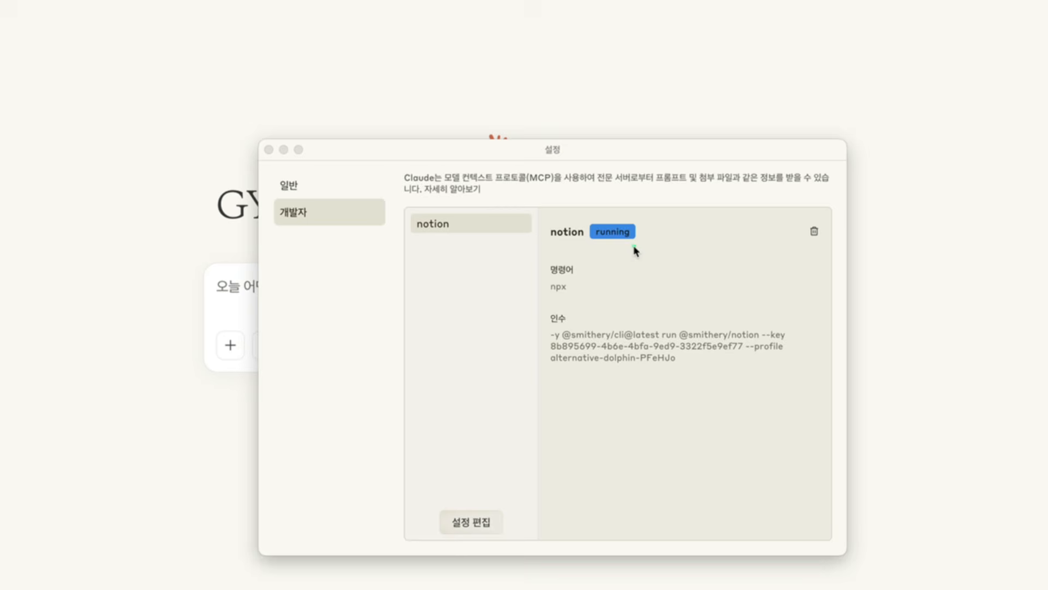
drag(554, 246, 643, 249)
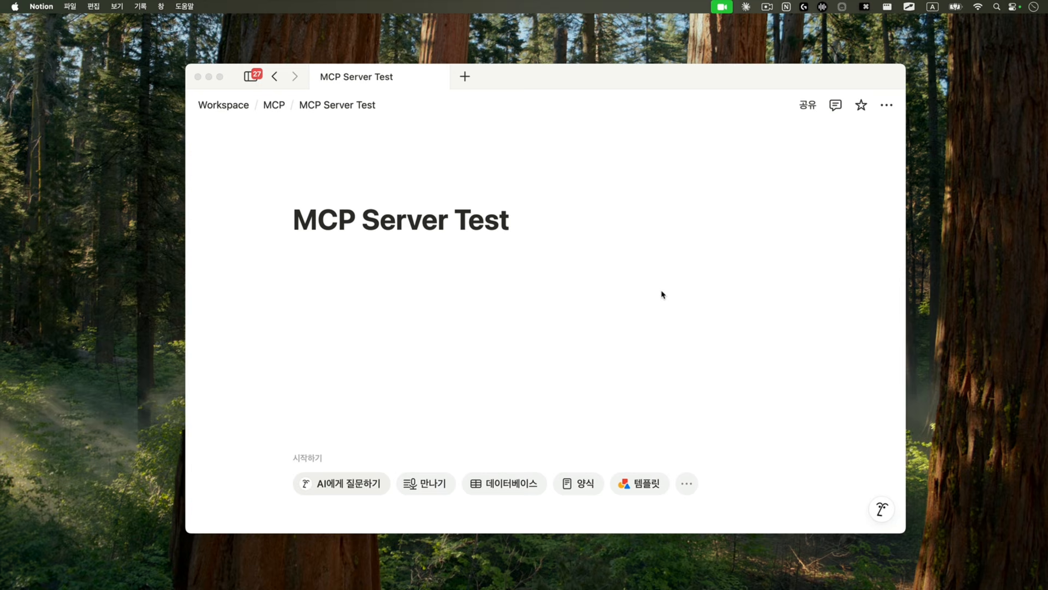
Switch to Notion and add the MCP Server Test integration as a connection on the MCP Server Test page
click(643, 218)
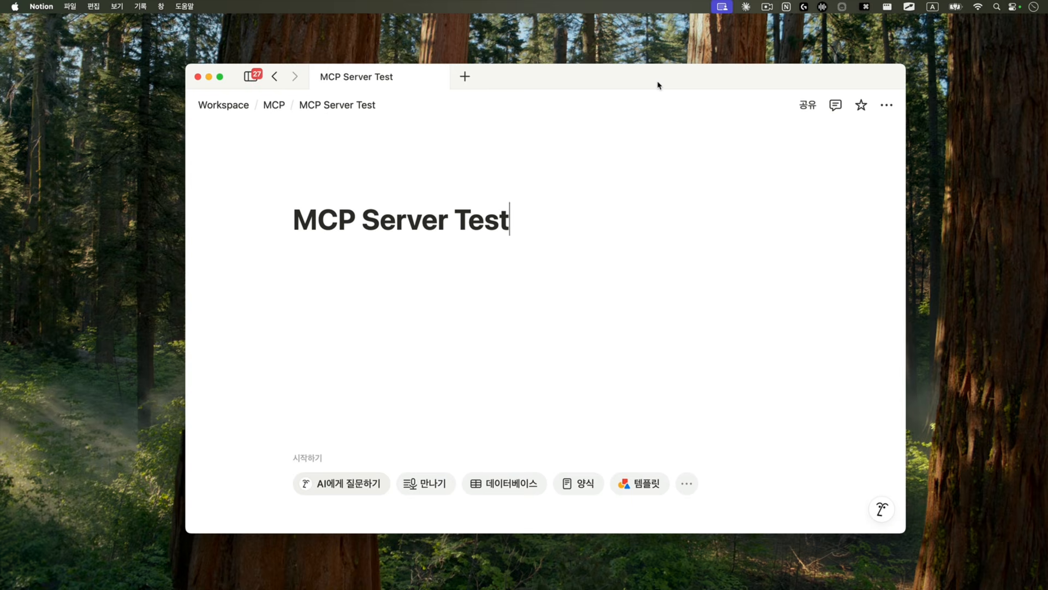
drag(660, 84, 664, 85)
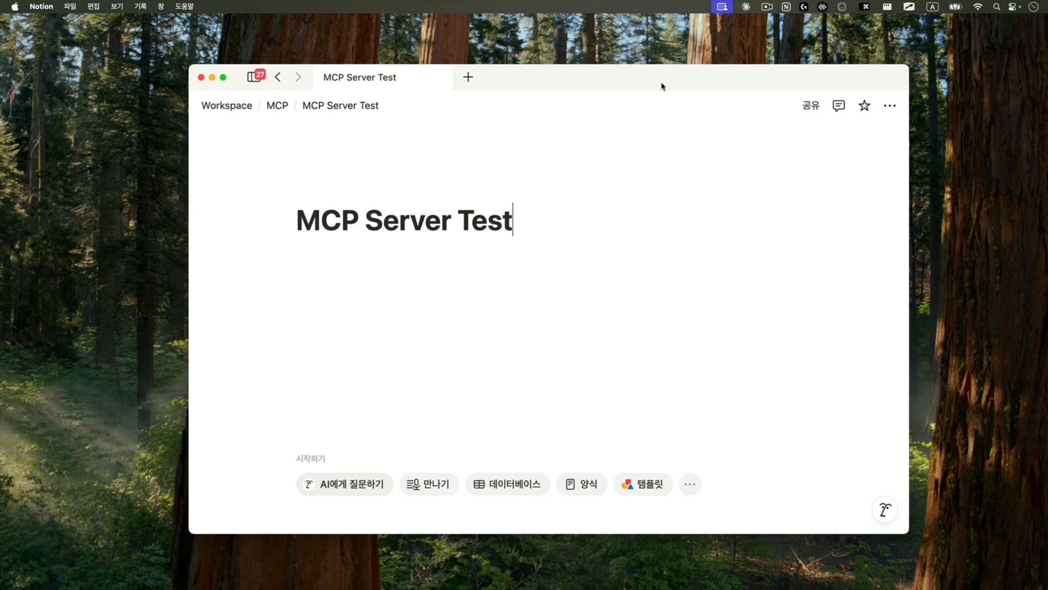
click(890, 107)
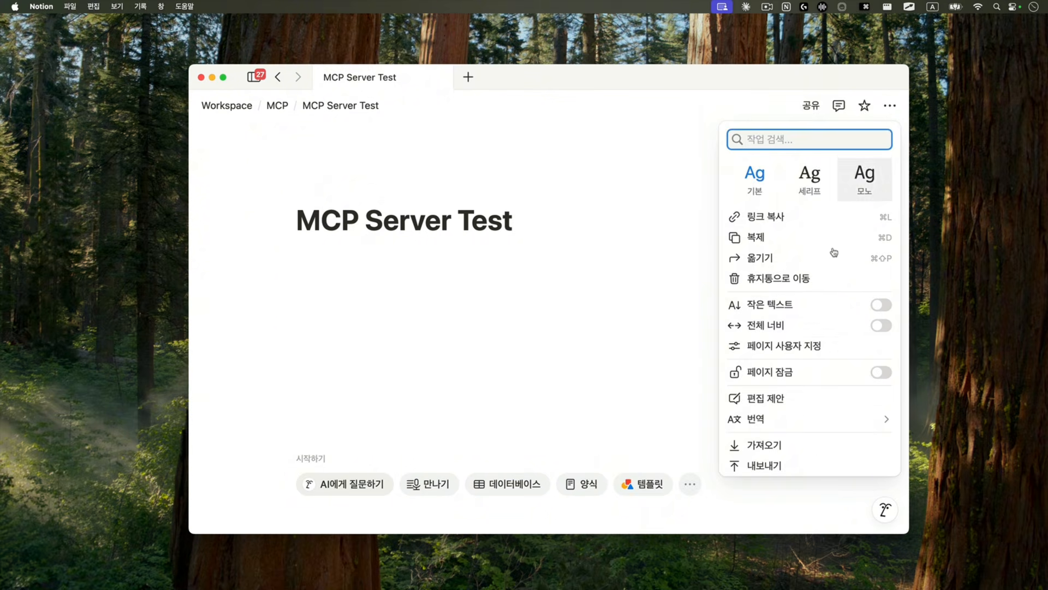
scroll(798, 348, down, 3)
scroll(798, 348, down, 4)
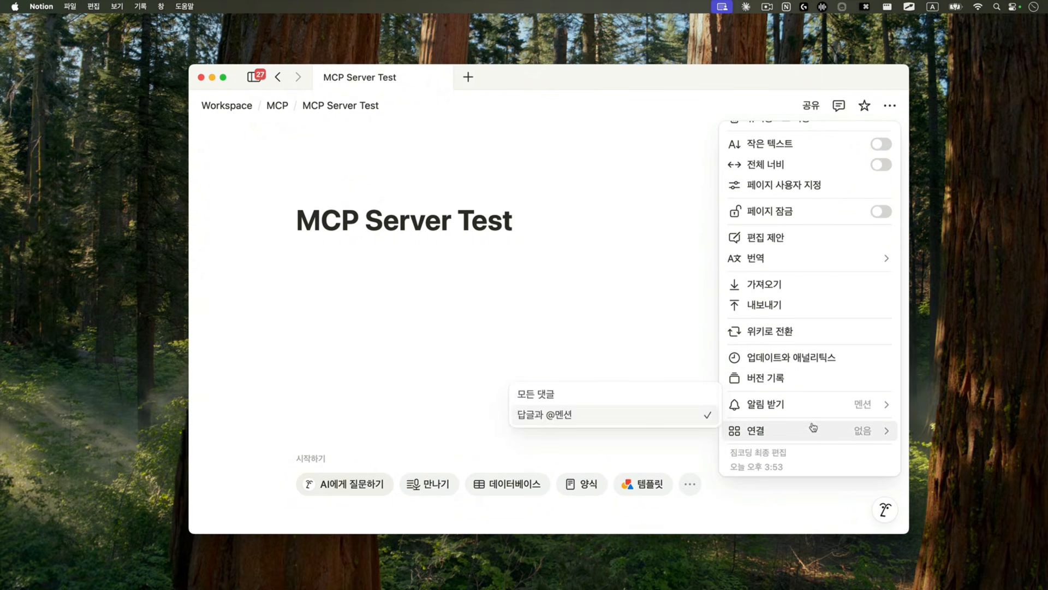
mouse_move(810, 440)
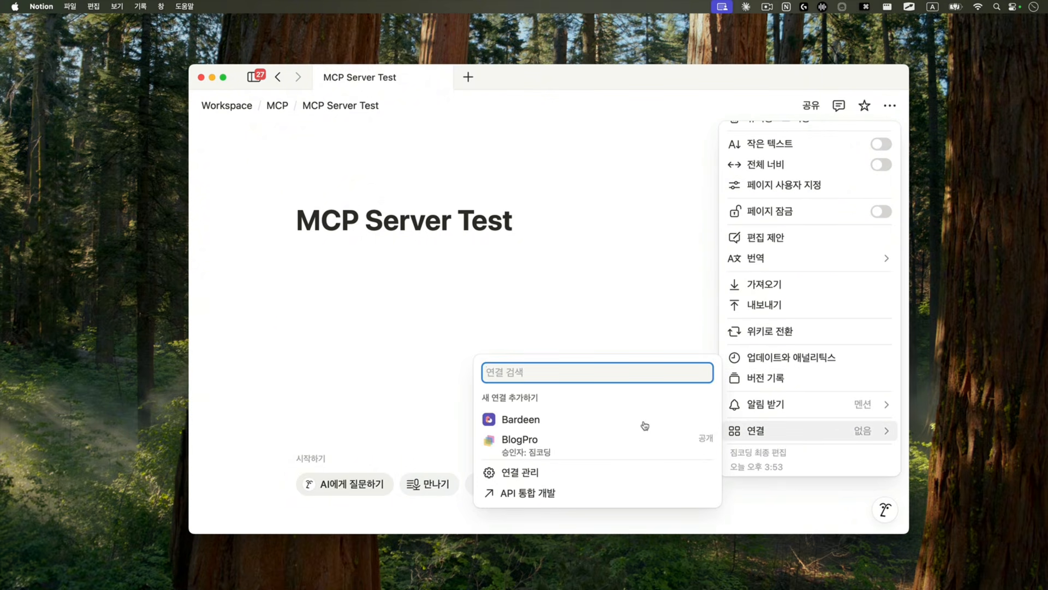
scroll(637, 430, down, 2)
scroll(637, 430, down, 5)
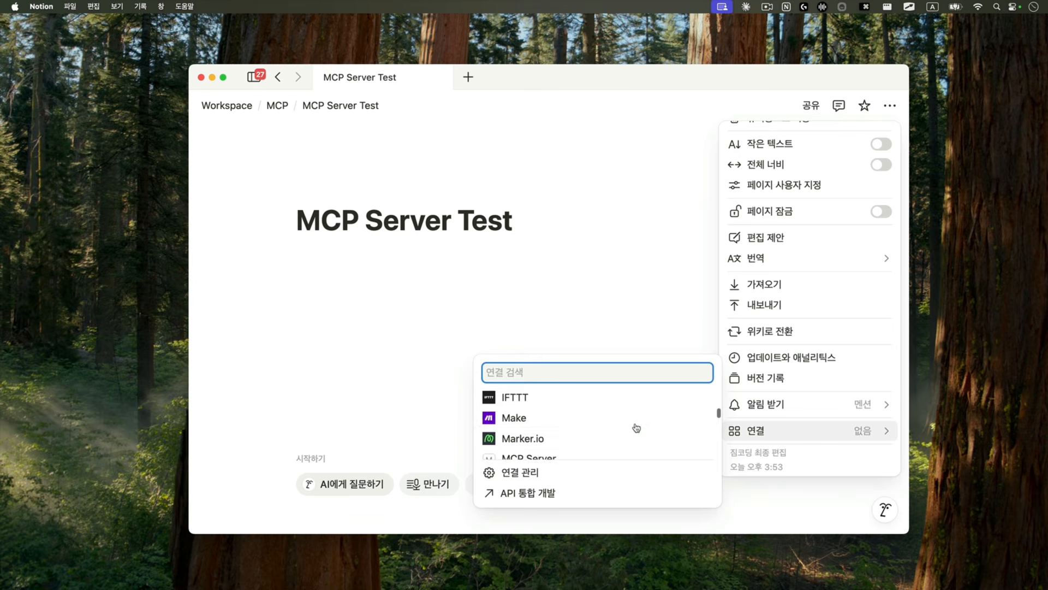
scroll(631, 424, down, 4)
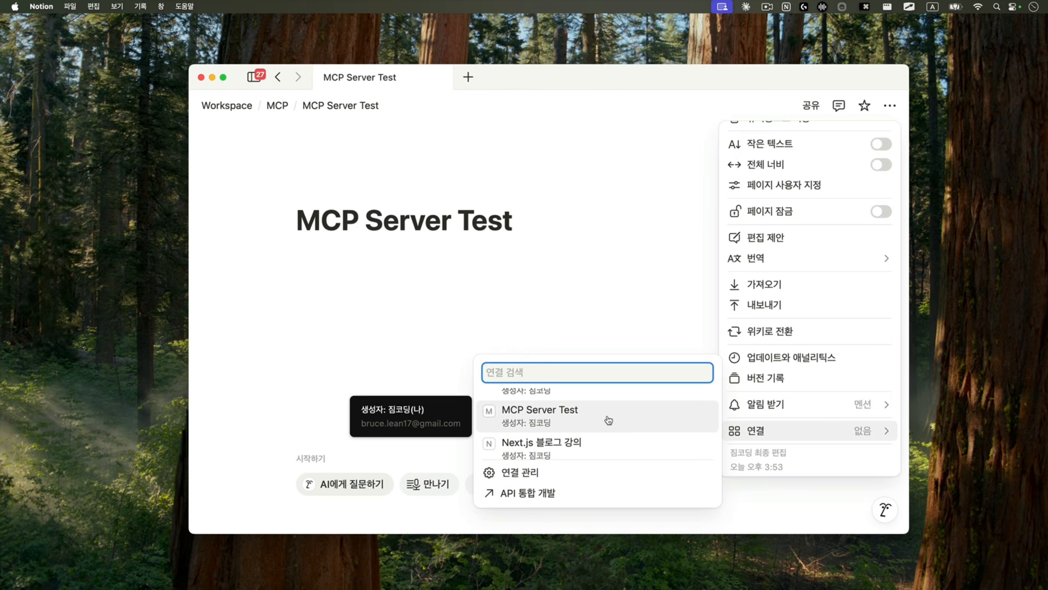
click(607, 419)
click(592, 416)
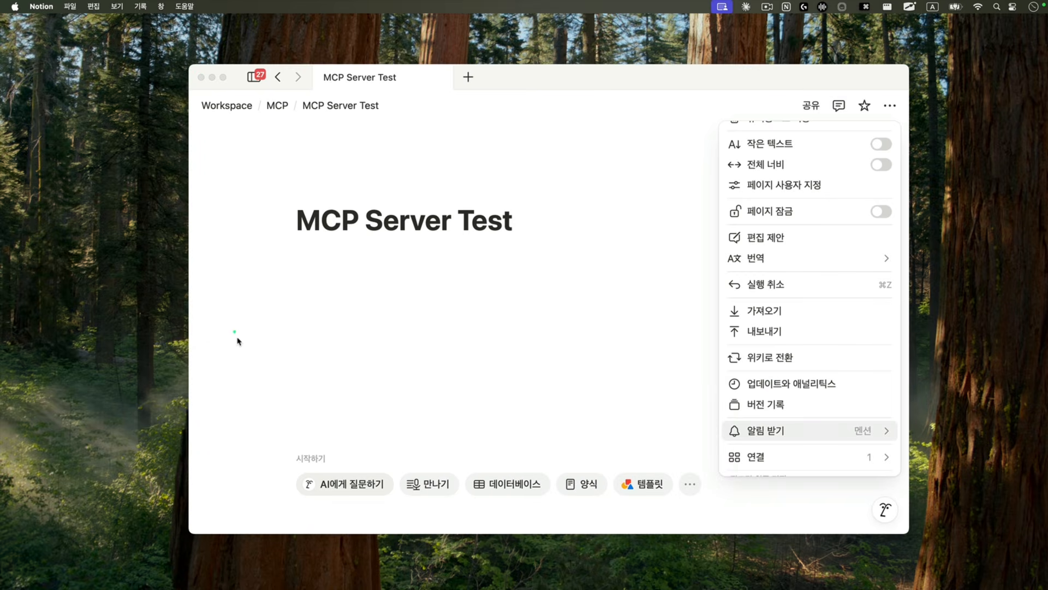
mouse_move(243, 352)
mouse_down()
mouse_move(188, 281)
mouse_move(228, 357)
mouse_up()
mouse_move(240, 321)
mouse_down()
mouse_move(391, 314)
mouse_move(369, 336)
mouse_up()
mouse_move(471, 339)
mouse_down()
mouse_move(473, 277)
mouse_move(474, 337)
mouse_up()
drag(493, 302, 603, 300)
drag(595, 282, 586, 321)
mouse_move(680, 333)
mouse_down()
mouse_move(619, 271)
mouse_move(670, 356)
mouse_up()
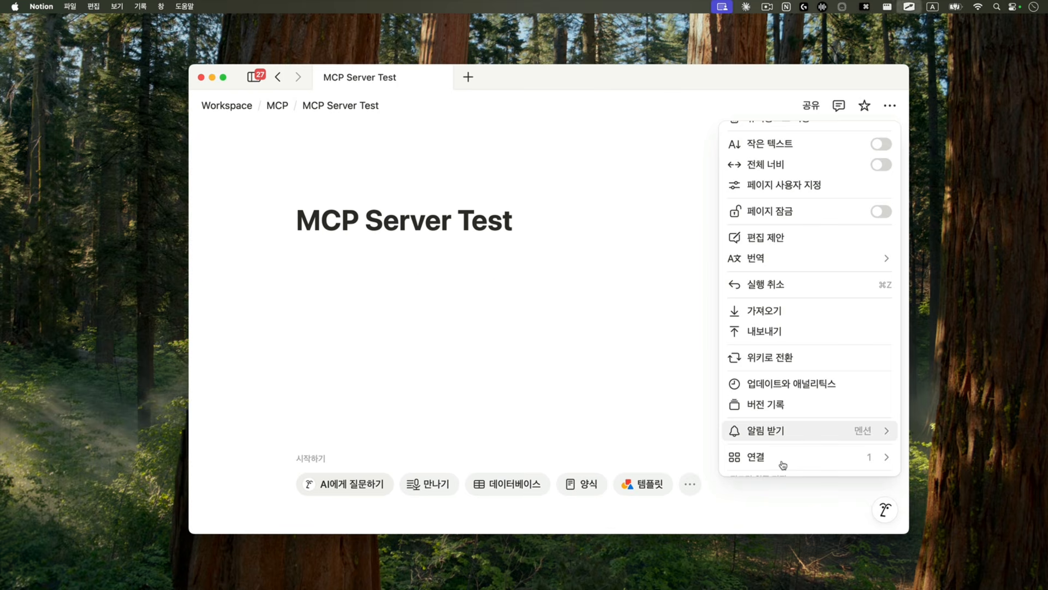
Review the active connections of the MCP Server Test page and return to the page body
mouse_move(791, 462)
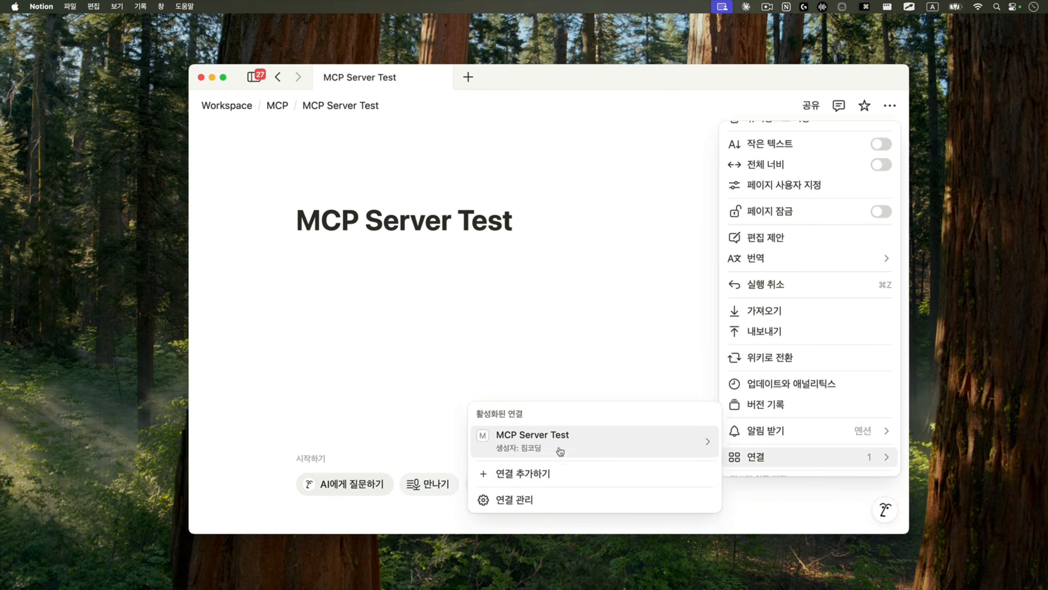
click(602, 258)
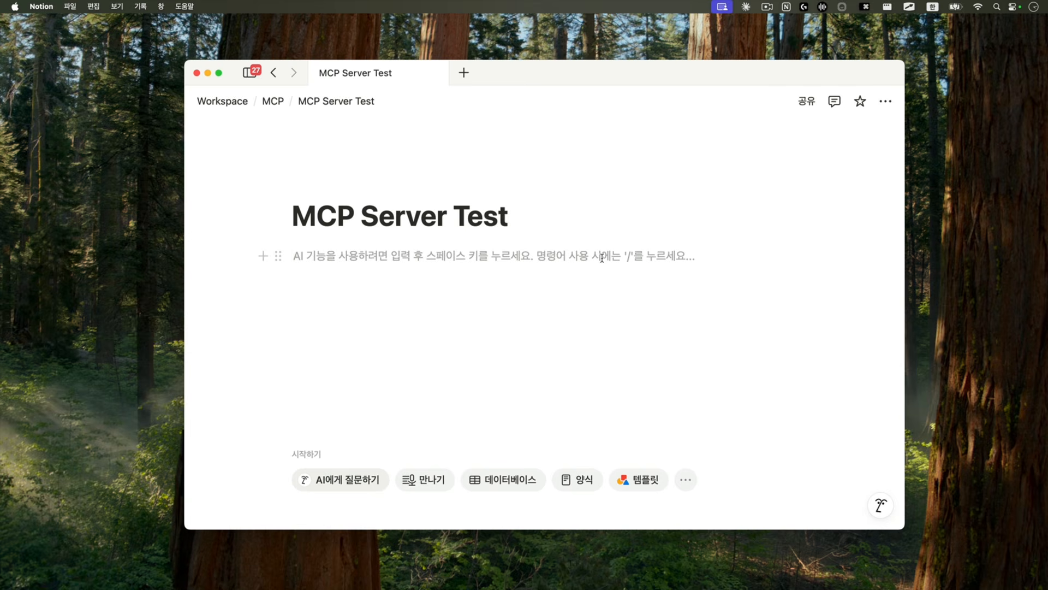
drag(550, 222, 289, 217)
click(592, 255)
Copy the page's share link and paste it into the page body as a plain URL
click(806, 101)
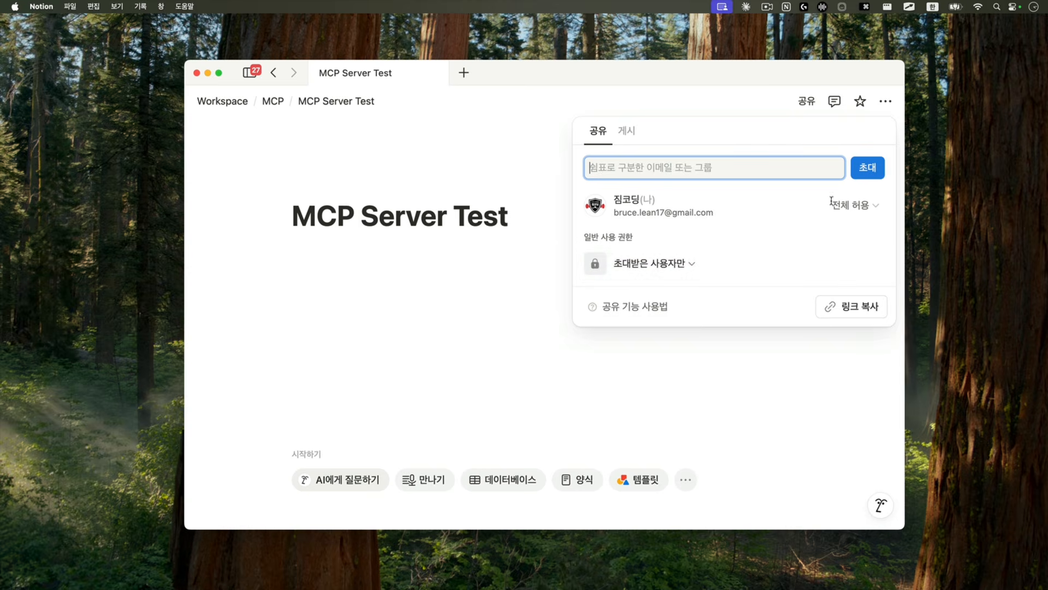
click(851, 307)
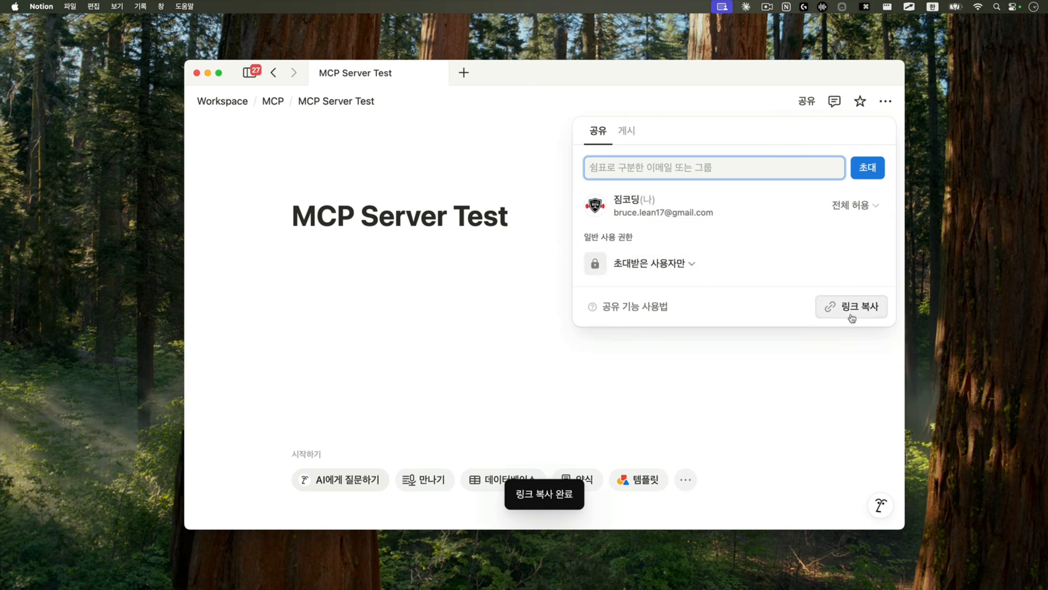
click(488, 324)
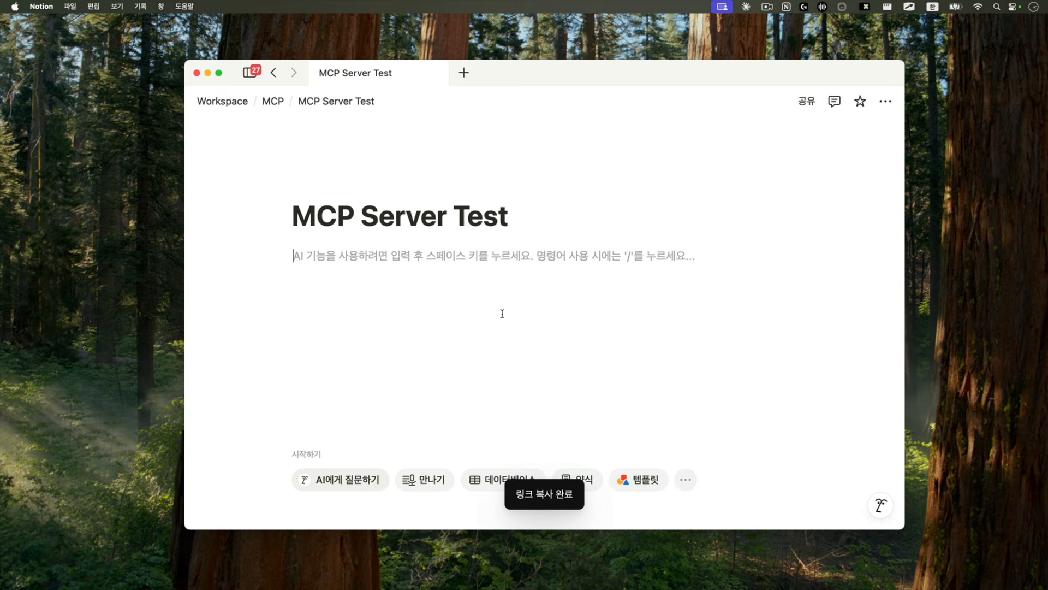
key(super+v)
key(Escape)
key(Return)
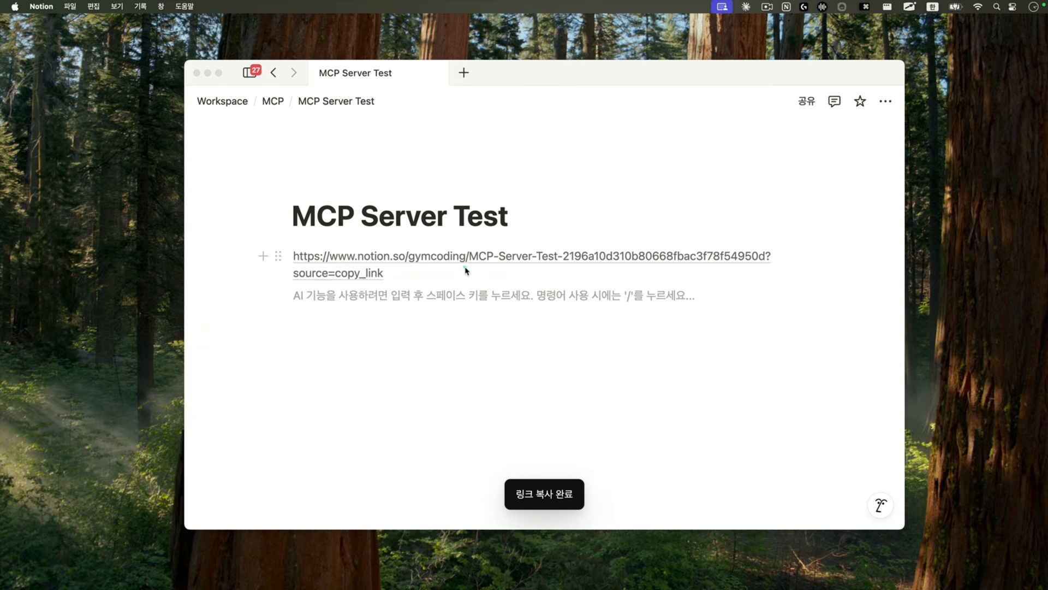
Remove the page ID from the pasted URL, then cut the remaining link text out of the page
mouse_move(466, 270)
mouse_down()
mouse_move(749, 264)
mouse_move(764, 249)
mouse_move(575, 244)
mouse_up()
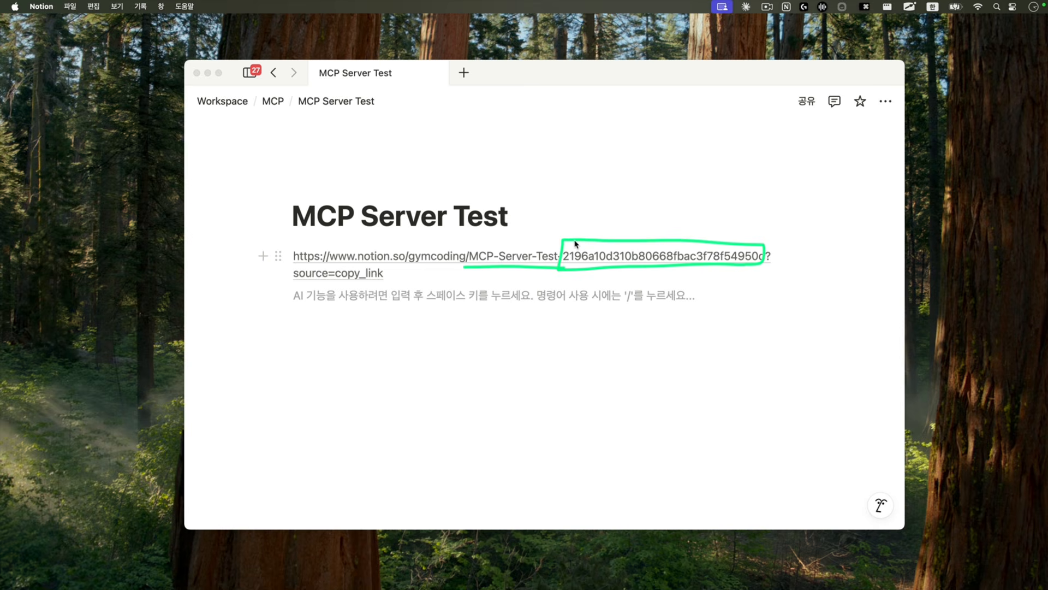
mouse_move(563, 260)
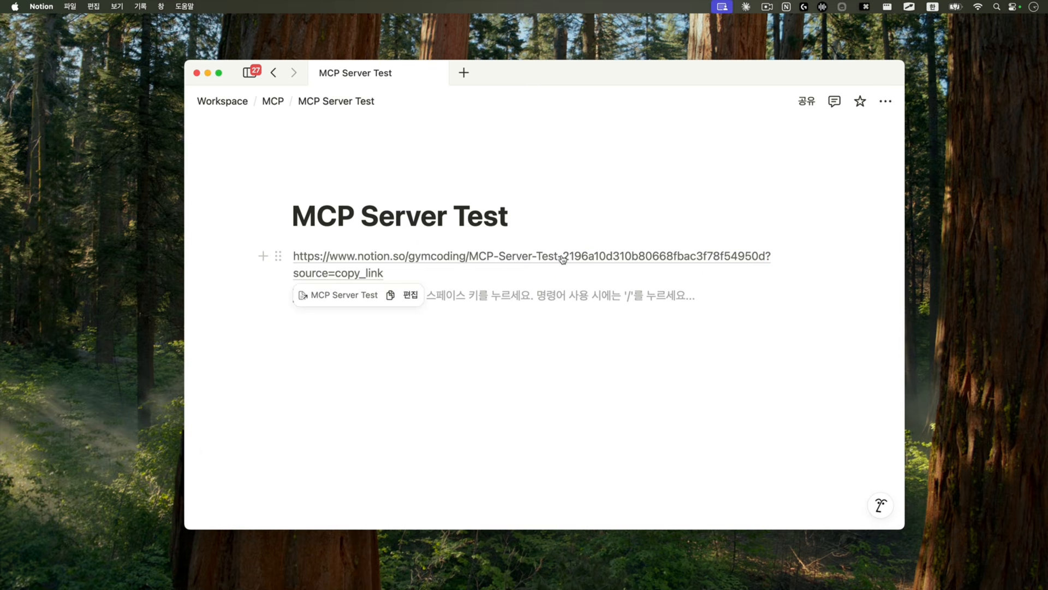
drag(562, 259, 766, 257)
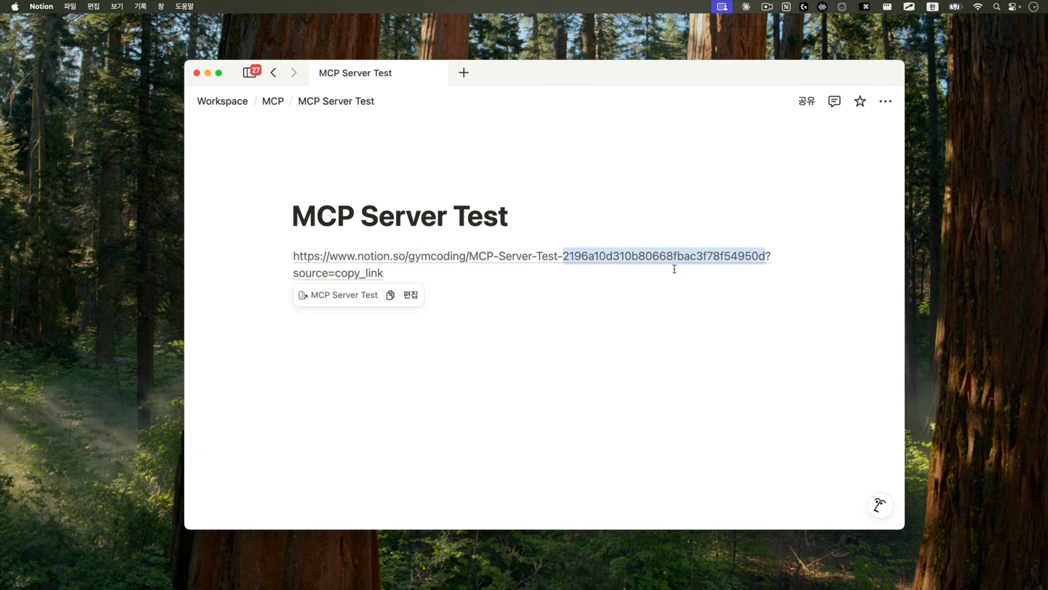
key(BackSpace)
drag(659, 257, 287, 248)
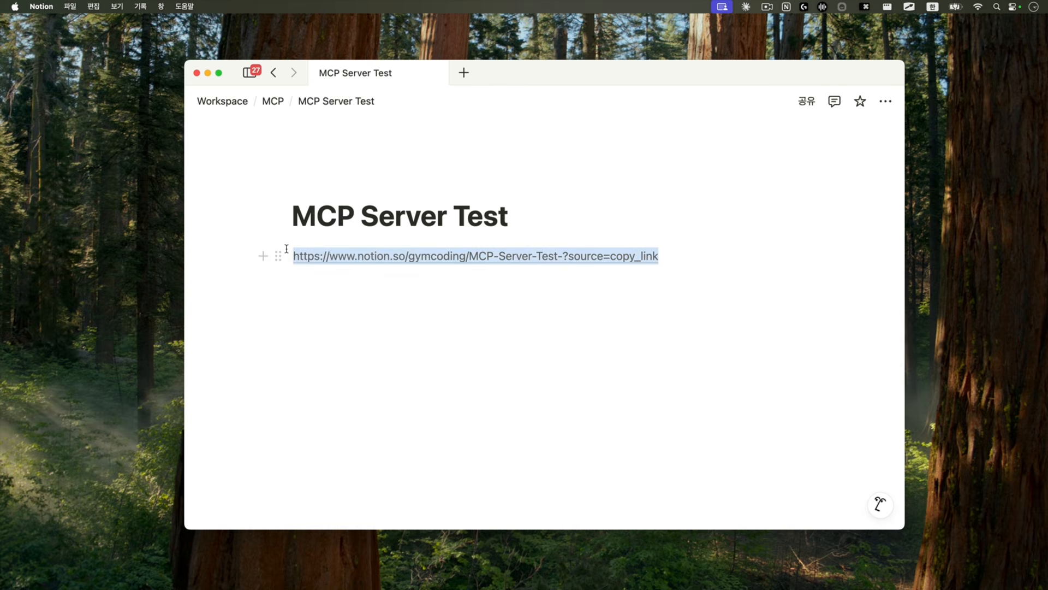
key(super+x)
Switch to Claude Desktop and inspect the notion server's available tools in the chat's tool options
key(super+Tab)
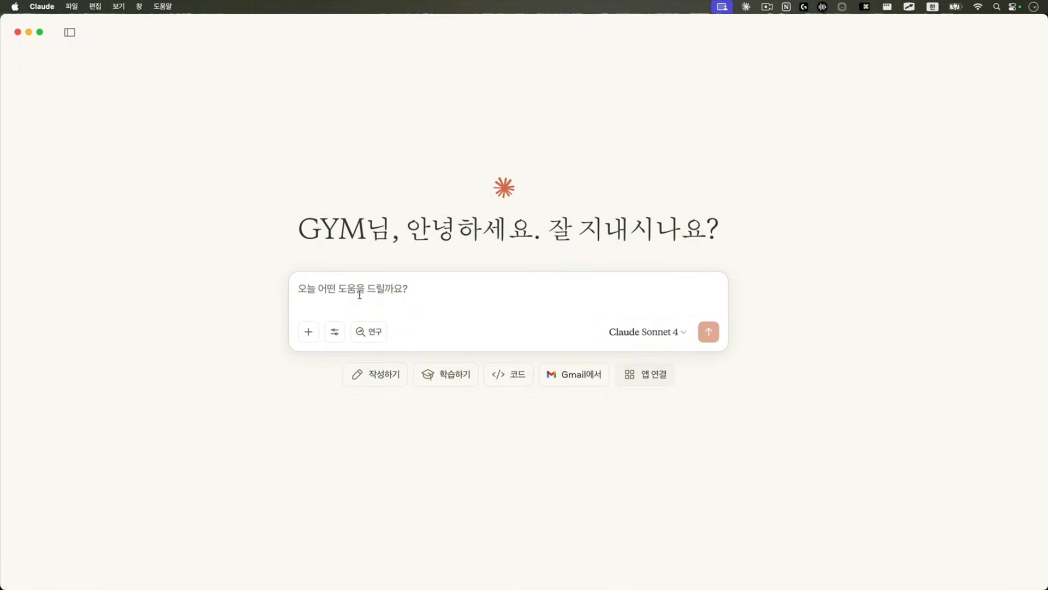
click(335, 332)
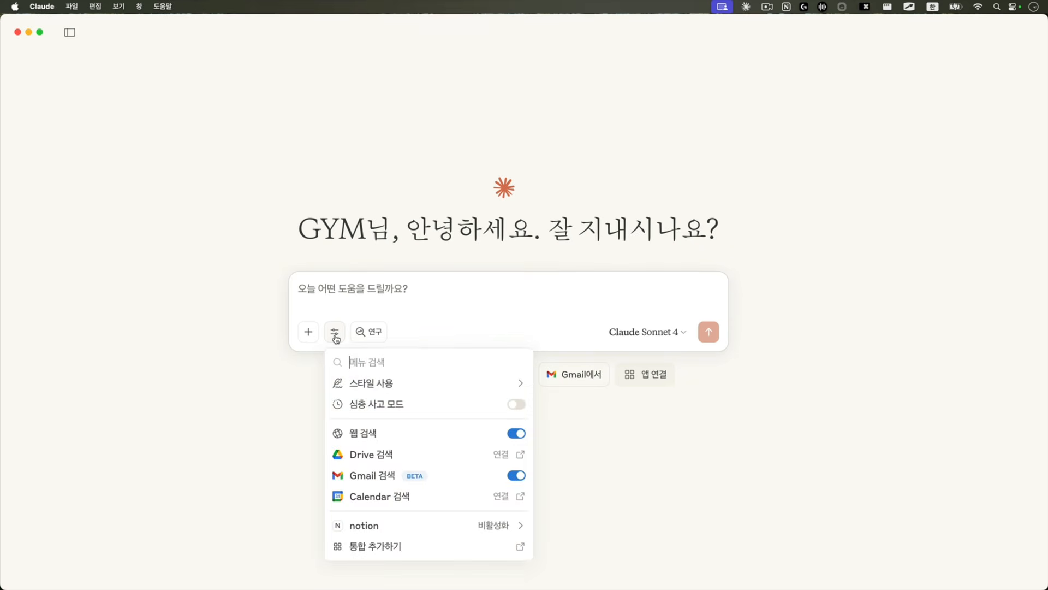
click(499, 526)
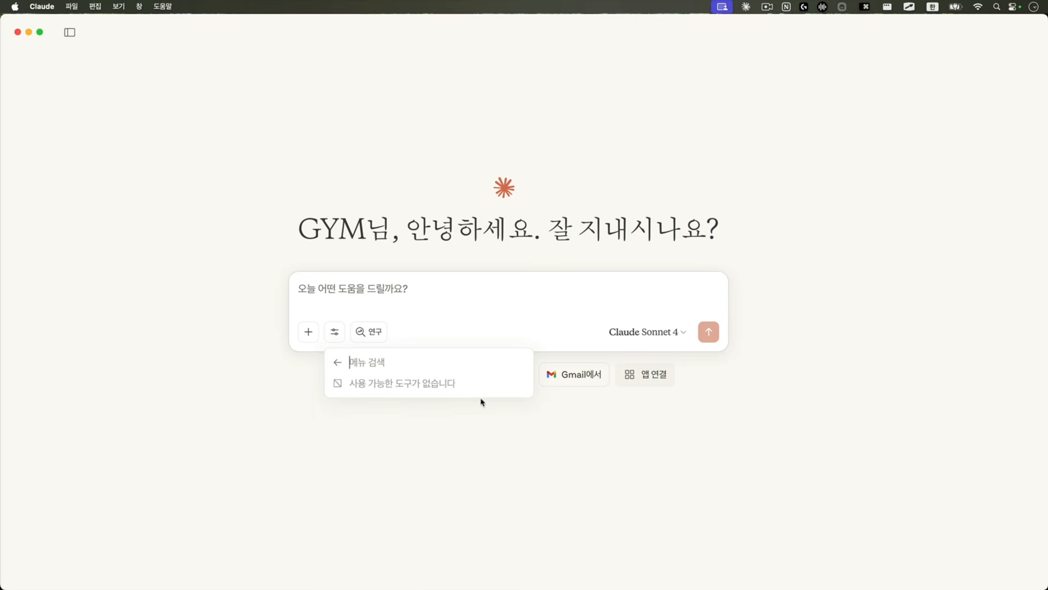
click(341, 365)
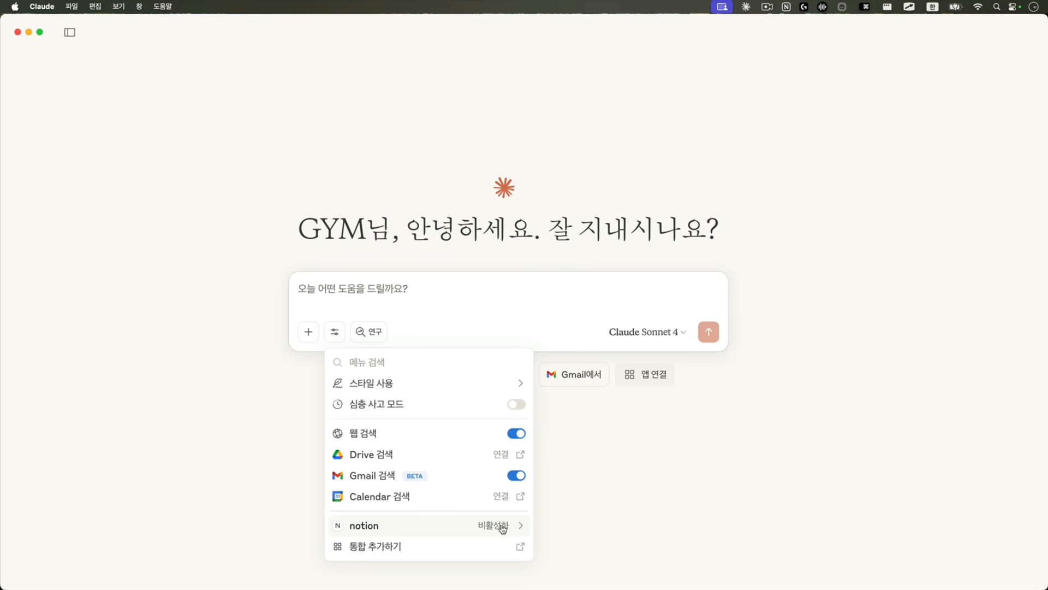
click(134, 210)
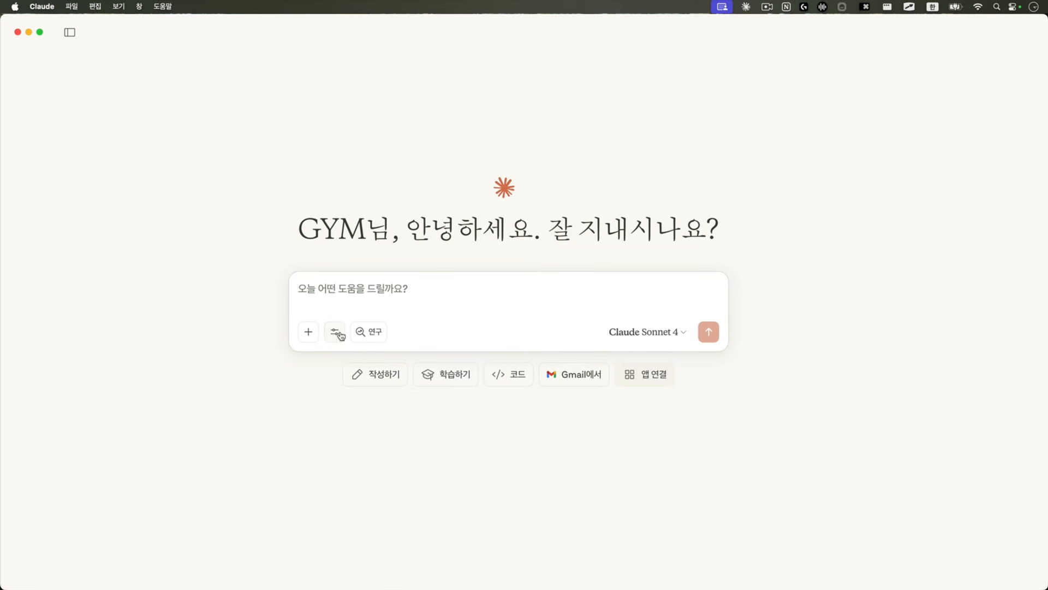
Check the notion server's empty tool list, close it, and quit Claude Desktop to restart it
click(334, 331)
click(494, 530)
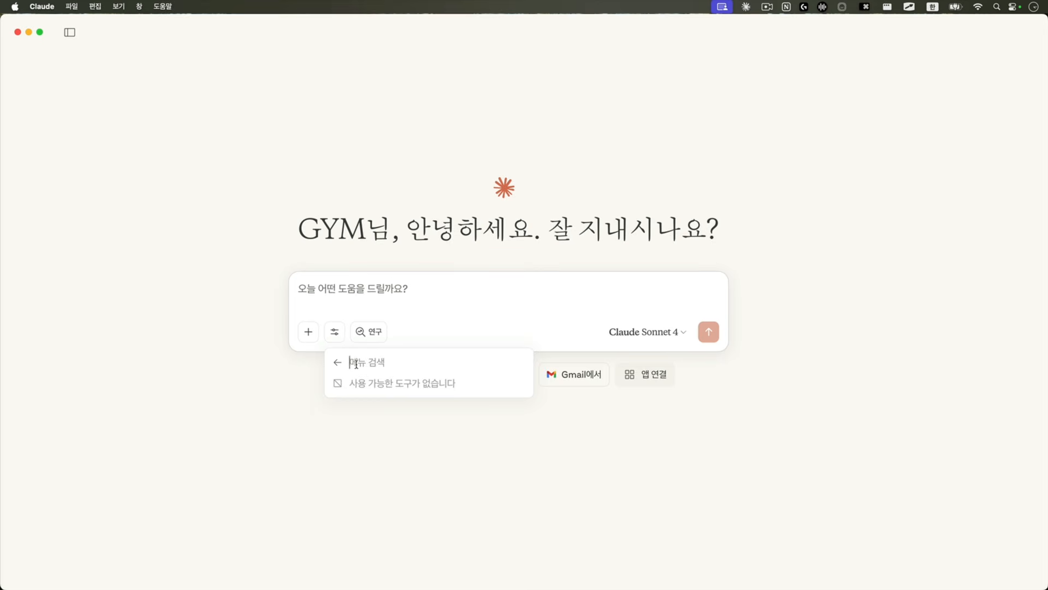
click(114, 77)
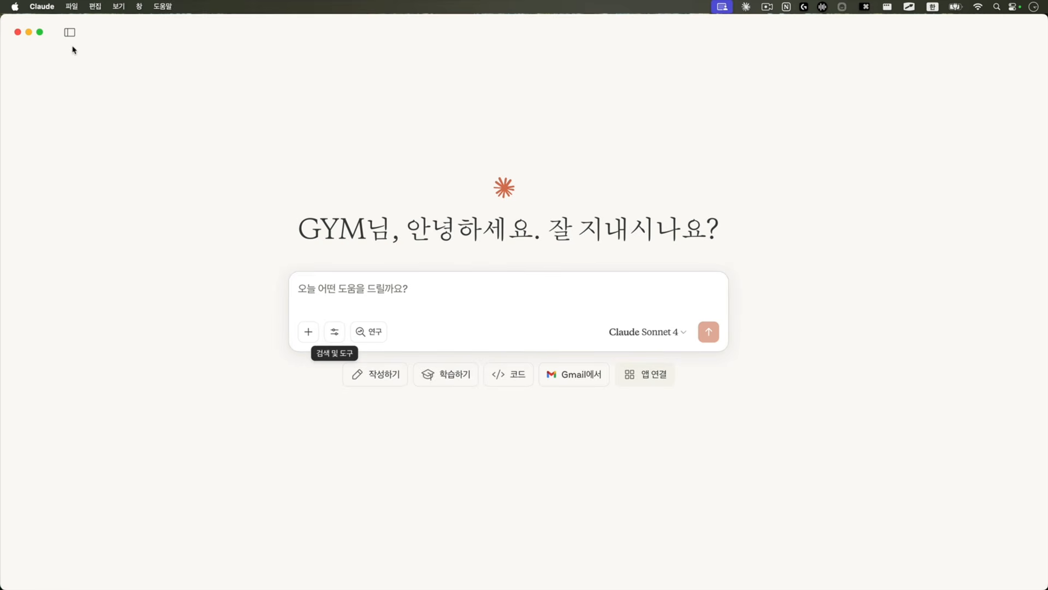
click(41, 6)
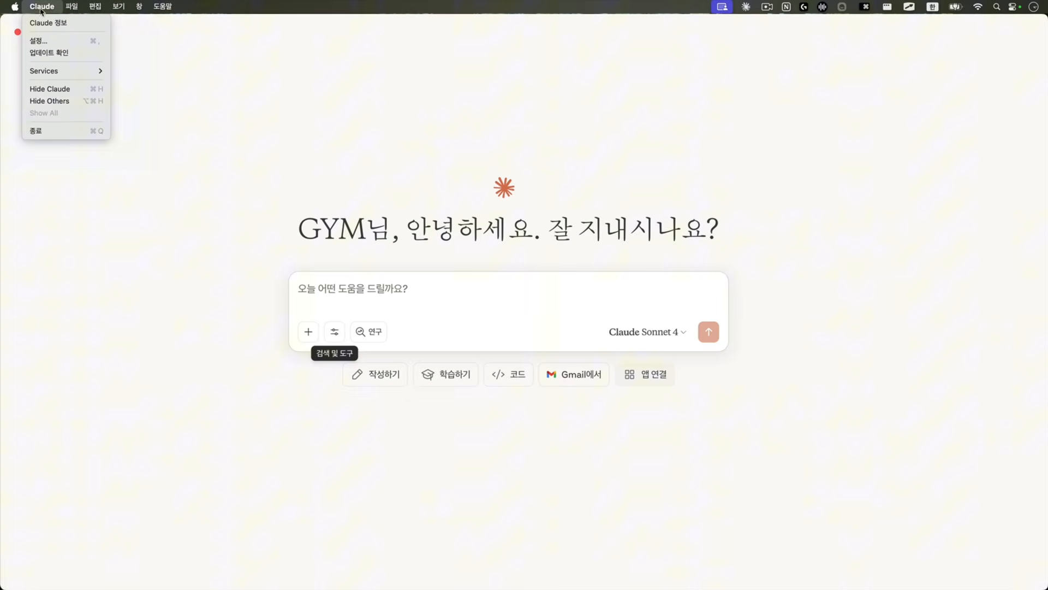
click(44, 131)
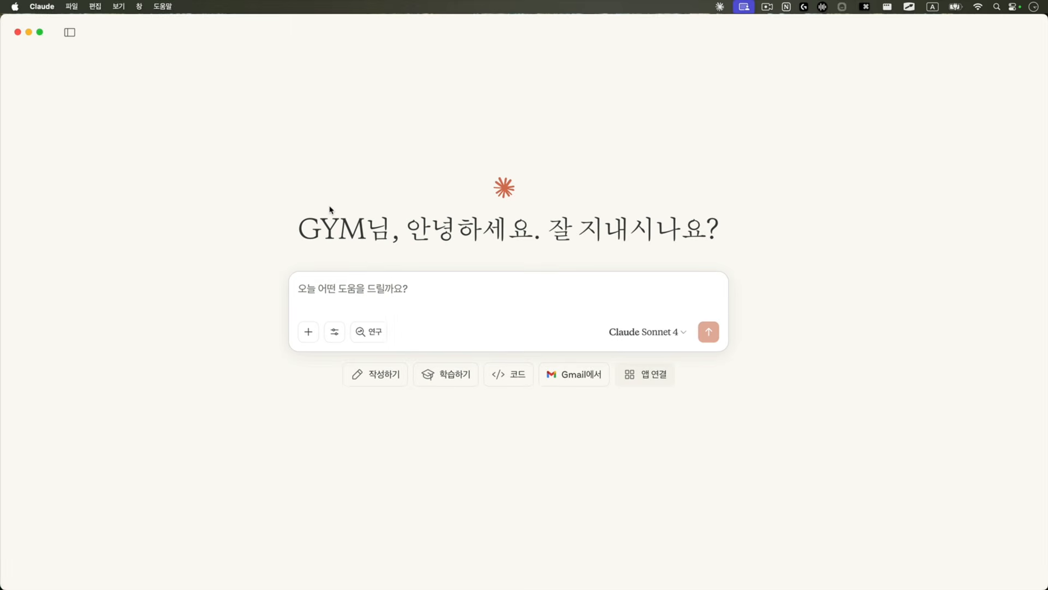
Inspect the notion server's tools in the chat's tool options and return to the main options list
click(335, 332)
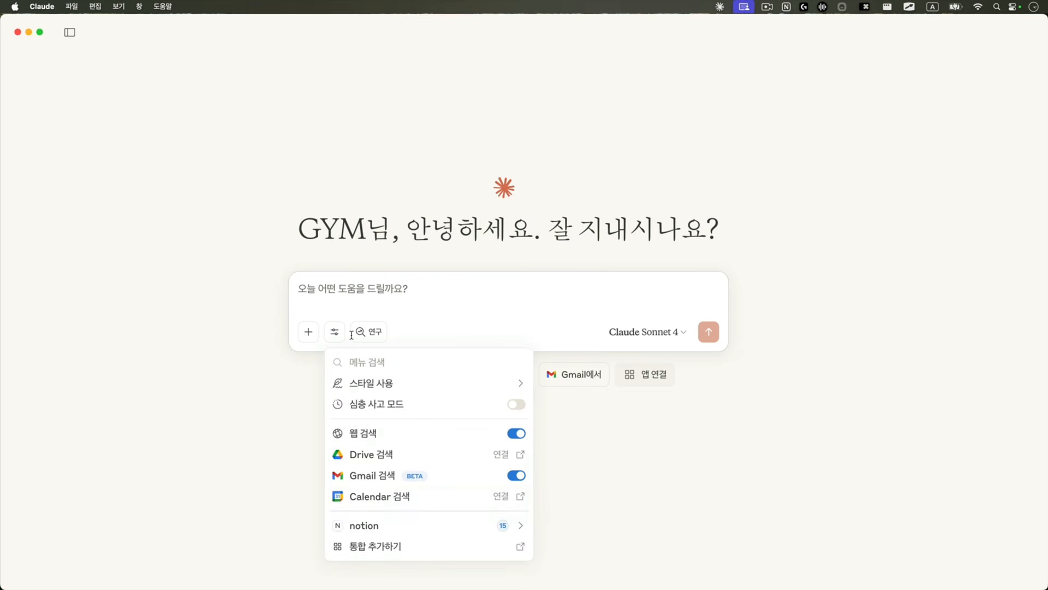
click(512, 525)
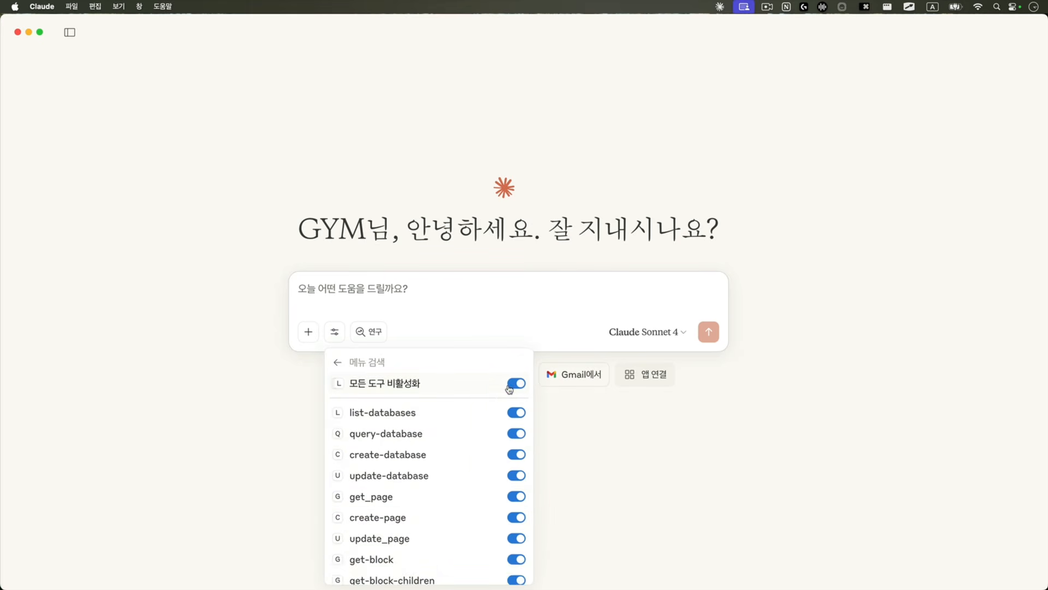
click(339, 364)
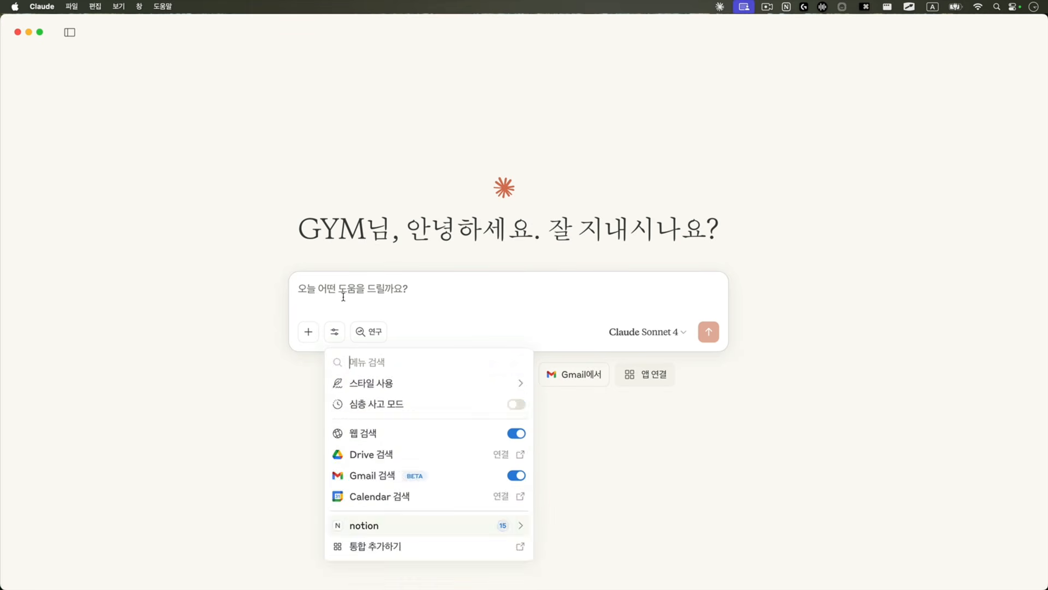
Send a prompt with the copied Notion page ID followed by "해당 노션 페이지에 요즘 유행하는 노래를 작성해줘"
click(365, 290)
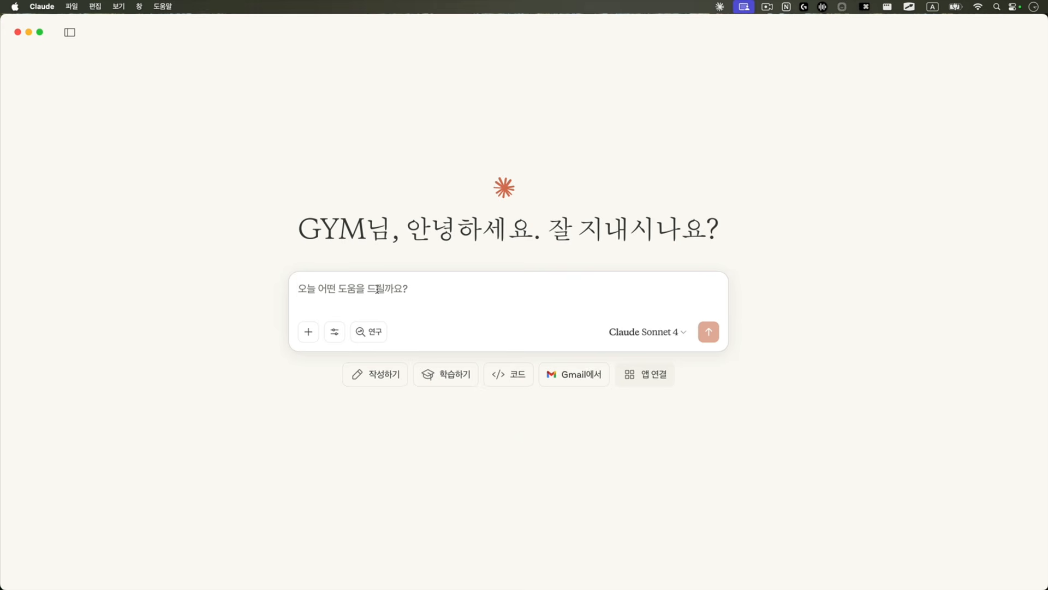
key(super+v)
key(shift+Return)
text(해당 노션)
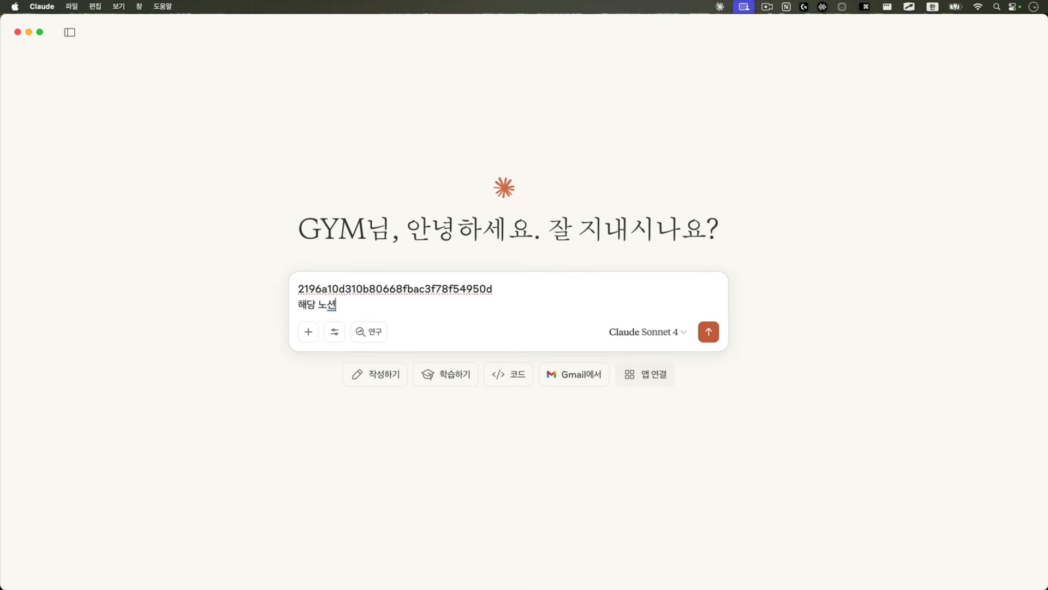
text( 페이지에 ㅇ 요즘 유행하는 노)
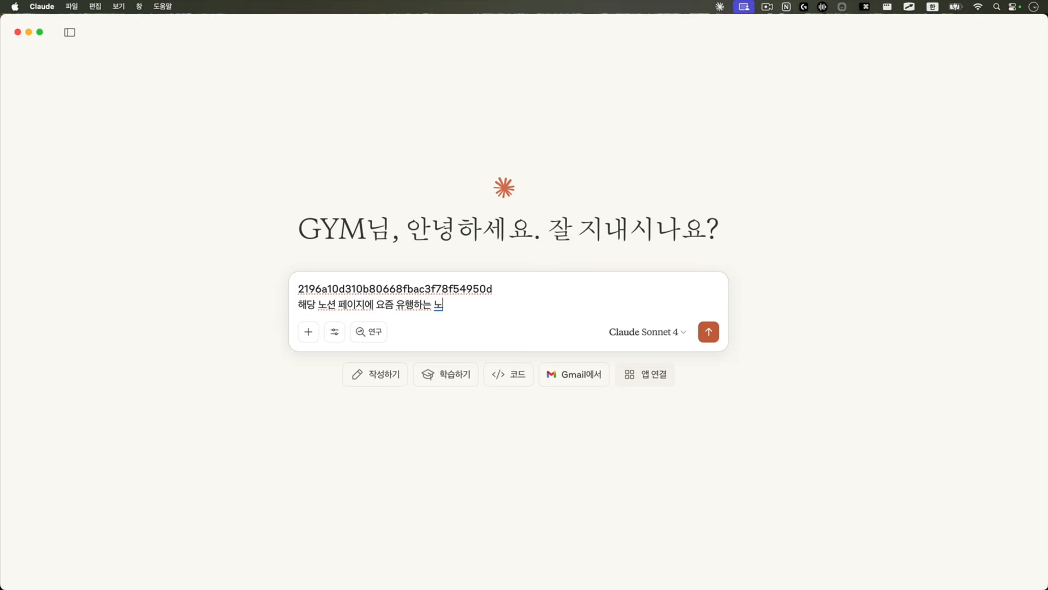
text(래를 작성해줘)
key(Return)
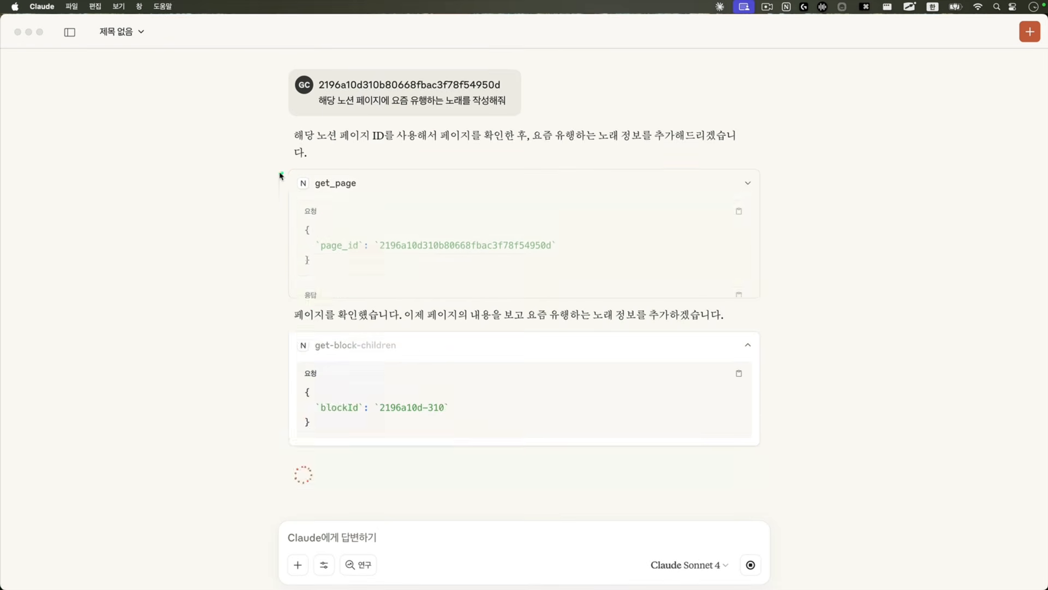
Review the Notion tool calls, web searches and song summary in the chat reply
mouse_move(280, 175)
mouse_down()
mouse_move(229, 205)
mouse_move(233, 358)
mouse_up()
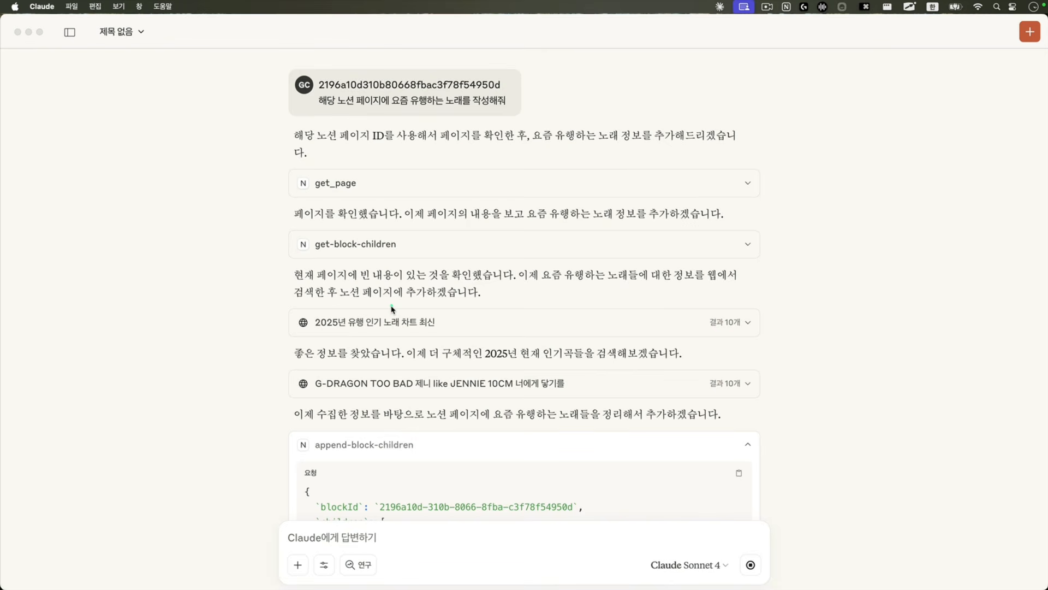
click(286, 356)
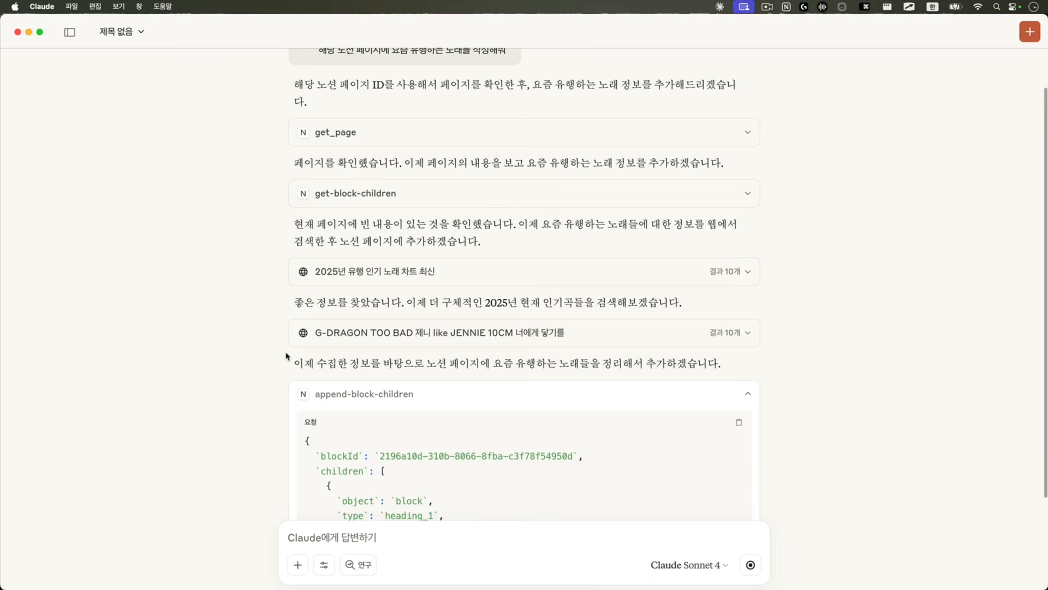
drag(469, 267, 557, 267)
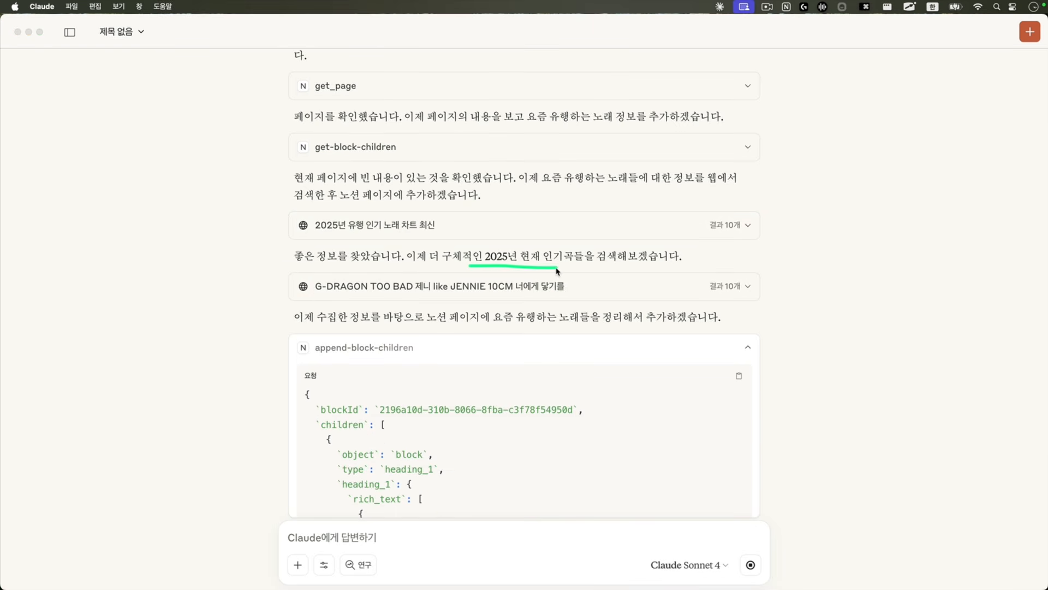
key(Escape)
scroll(195, 309, down, 2)
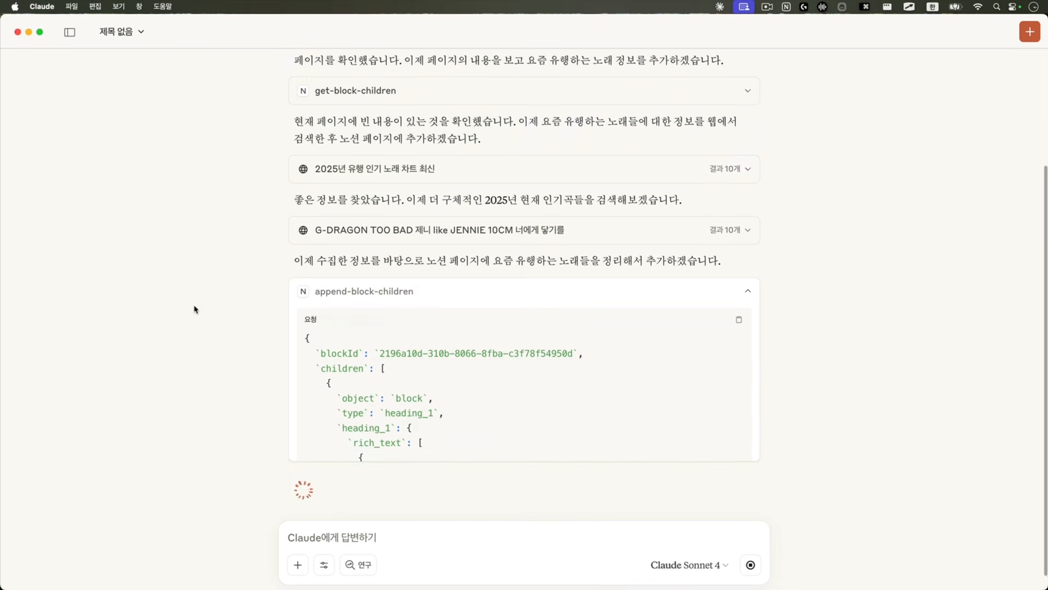
scroll(194, 309, down, 1)
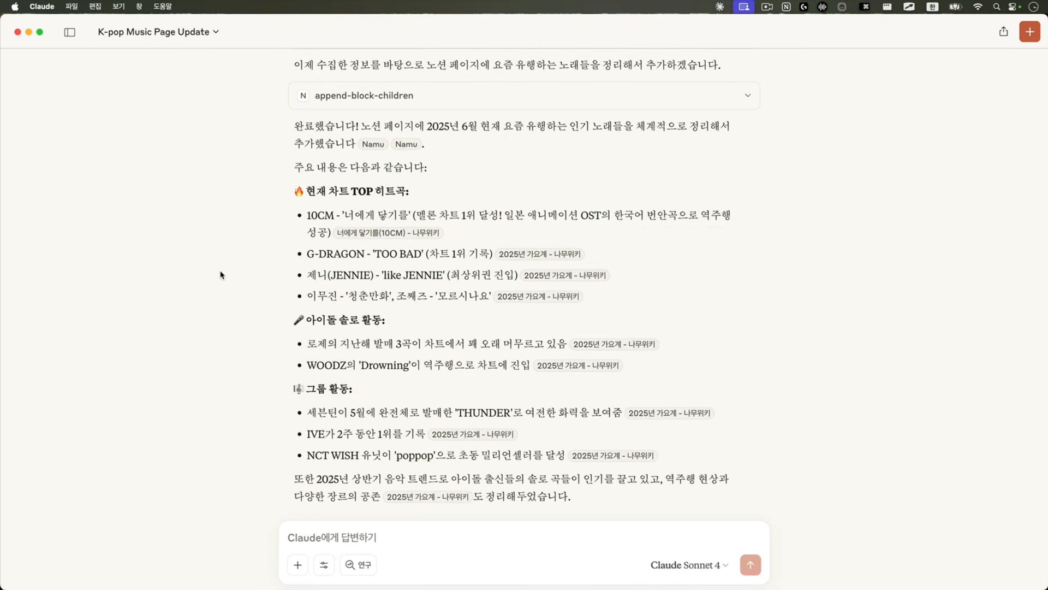
Switch to Notion and review the popular songs content added to the MCP Server Test page
key(super+Tab)
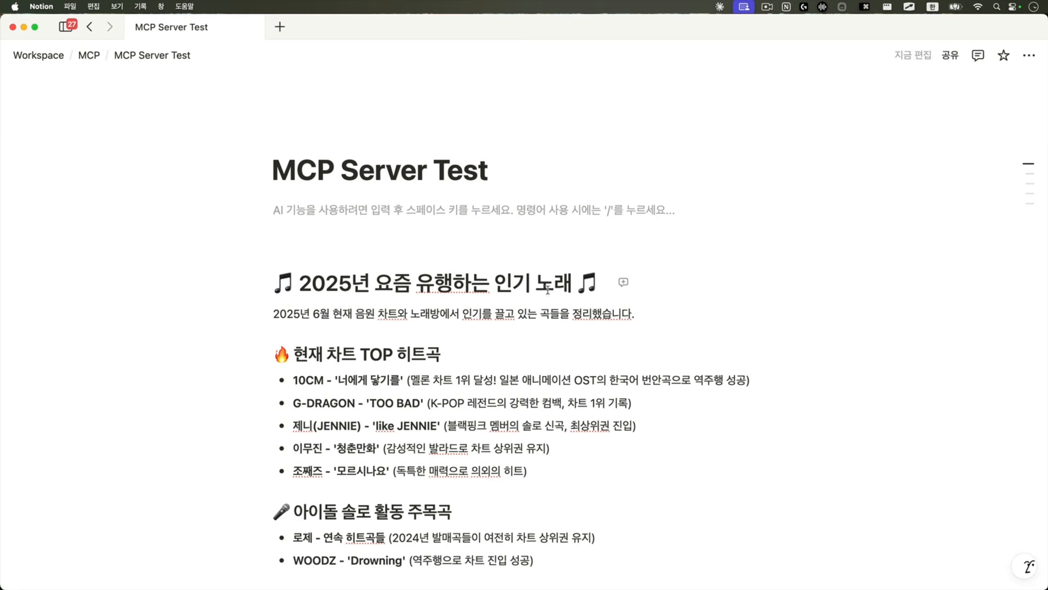
scroll(510, 285, down, 4)
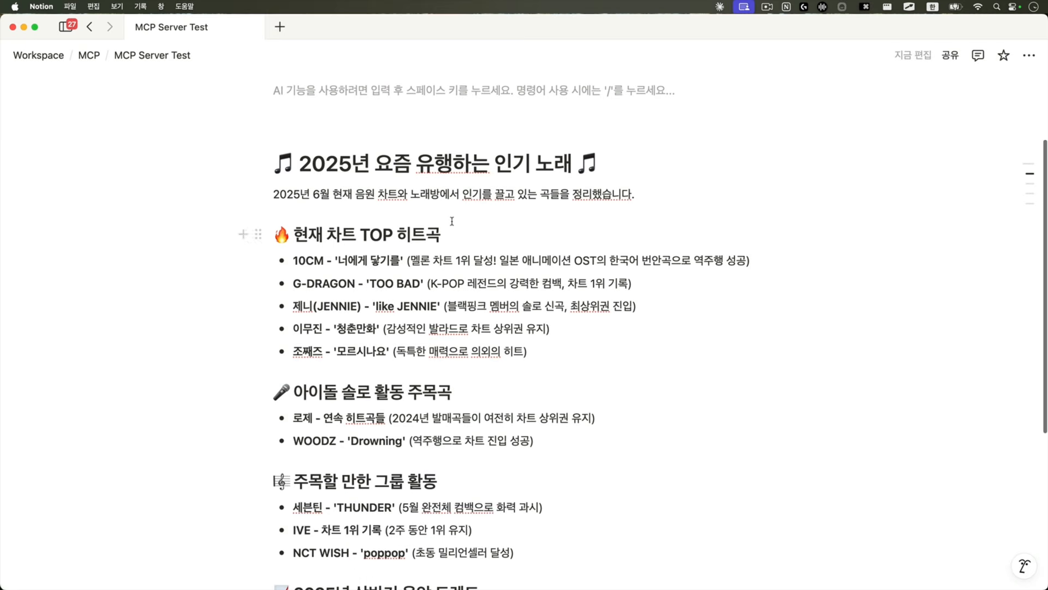
drag(372, 162, 582, 164)
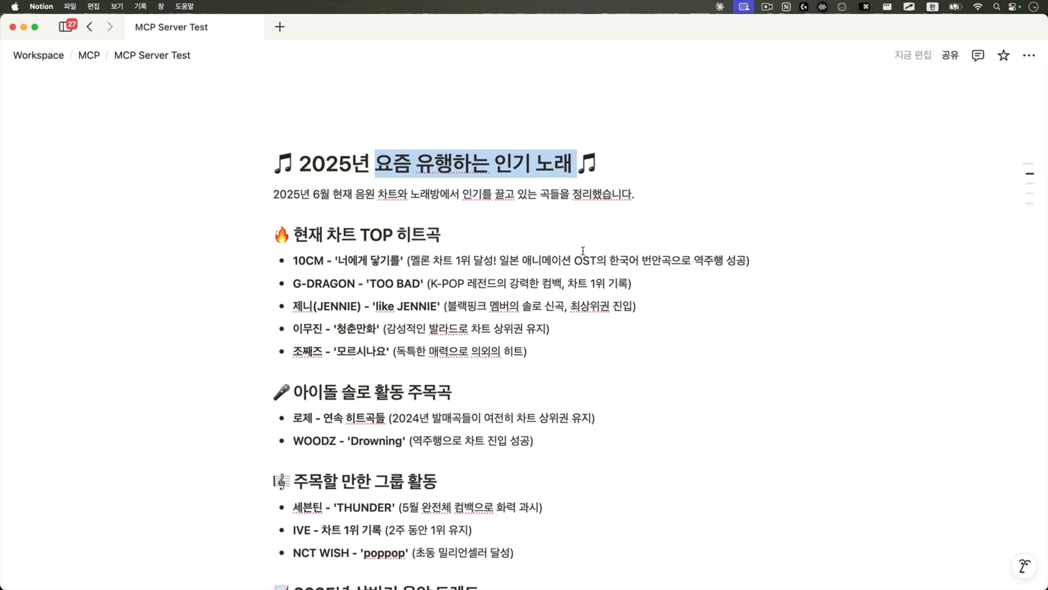
click(583, 250)
scroll(487, 319, down, 8)
scroll(487, 320, up, 10)
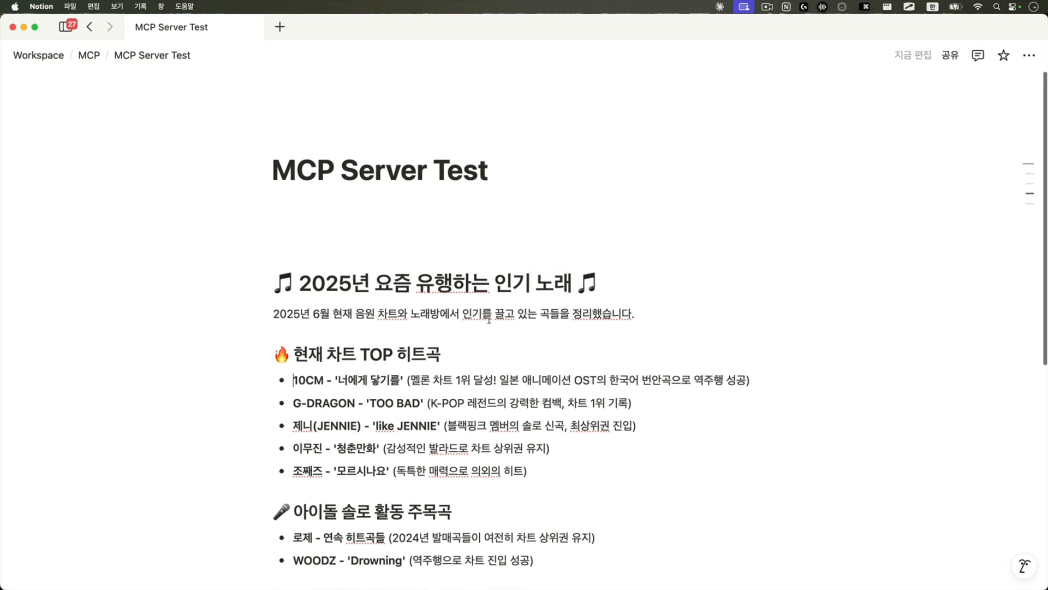
key(super+Tab)
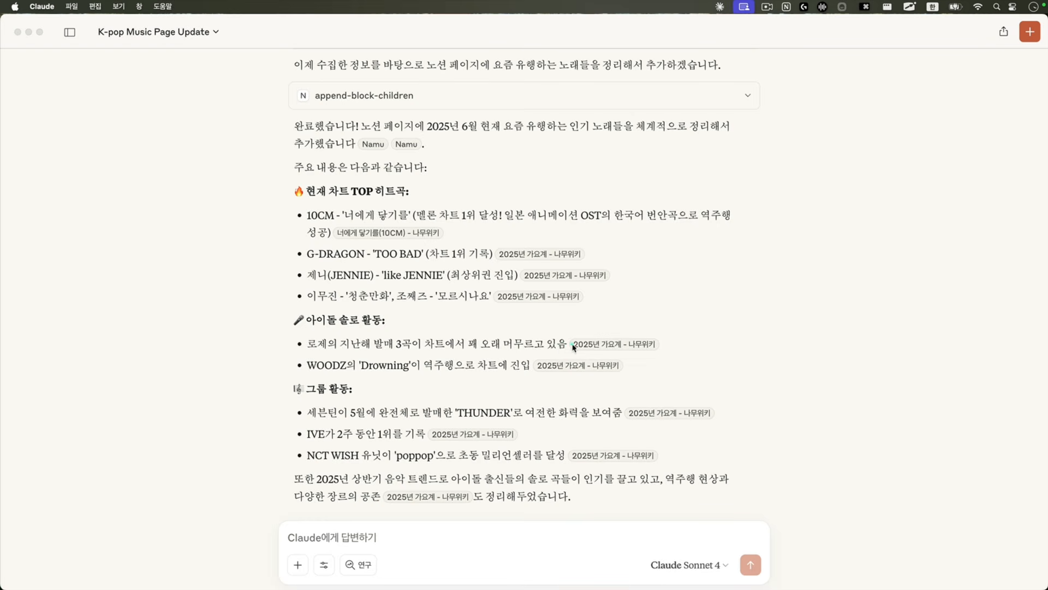
mouse_move(580, 347)
mouse_down()
mouse_move(434, 317)
mouse_move(514, 202)
mouse_move(579, 345)
mouse_move(552, 351)
mouse_up()
mouse_move(203, 262)
mouse_down()
mouse_move(377, 262)
mouse_move(321, 289)
mouse_up()
mouse_move(385, 302)
mouse_down()
mouse_move(192, 301)
mouse_move(312, 352)
mouse_up()
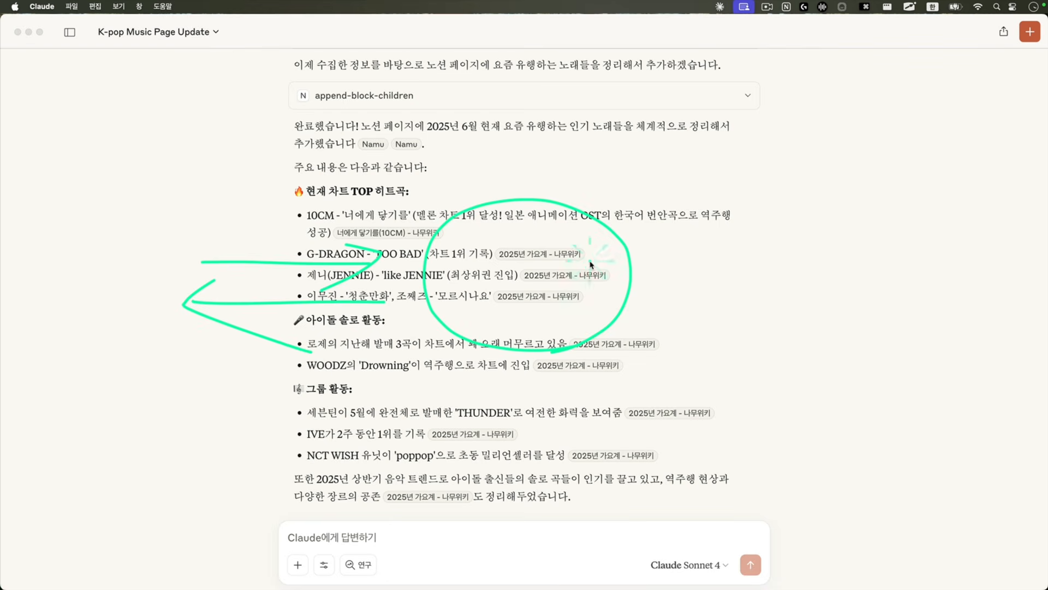
mouse_move(612, 238)
mouse_down()
mouse_move(831, 107)
mouse_move(824, 118)
mouse_move(846, 125)
mouse_up()
mouse_move(708, 202)
mouse_down()
mouse_move(661, 226)
mouse_move(665, 247)
mouse_up()
mouse_move(653, 287)
mouse_down()
mouse_move(808, 294)
mouse_move(769, 304)
mouse_up()
drag(819, 341, 655, 318)
drag(647, 304, 662, 346)
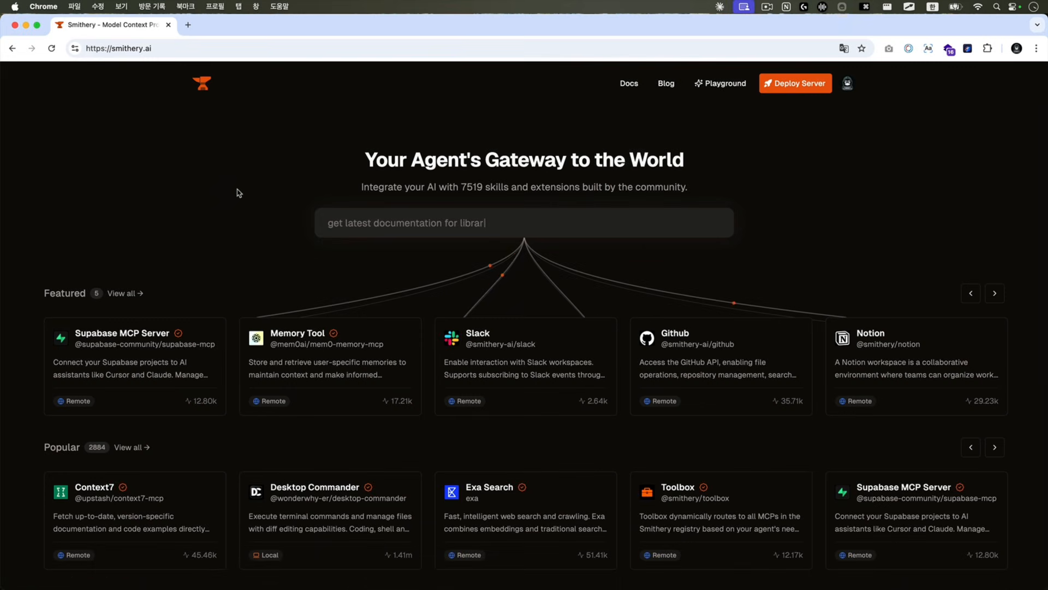
click(385, 223)
text(ㅛㅐ)
key(Caps_Lock)
key(BackSpace)
key(BackSpace)
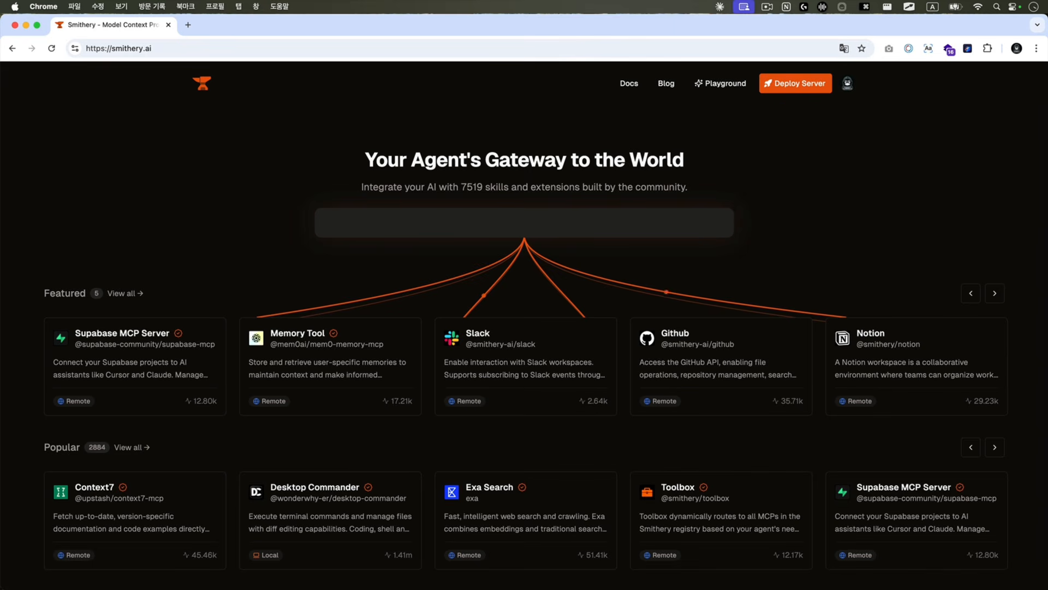
text(youtube)
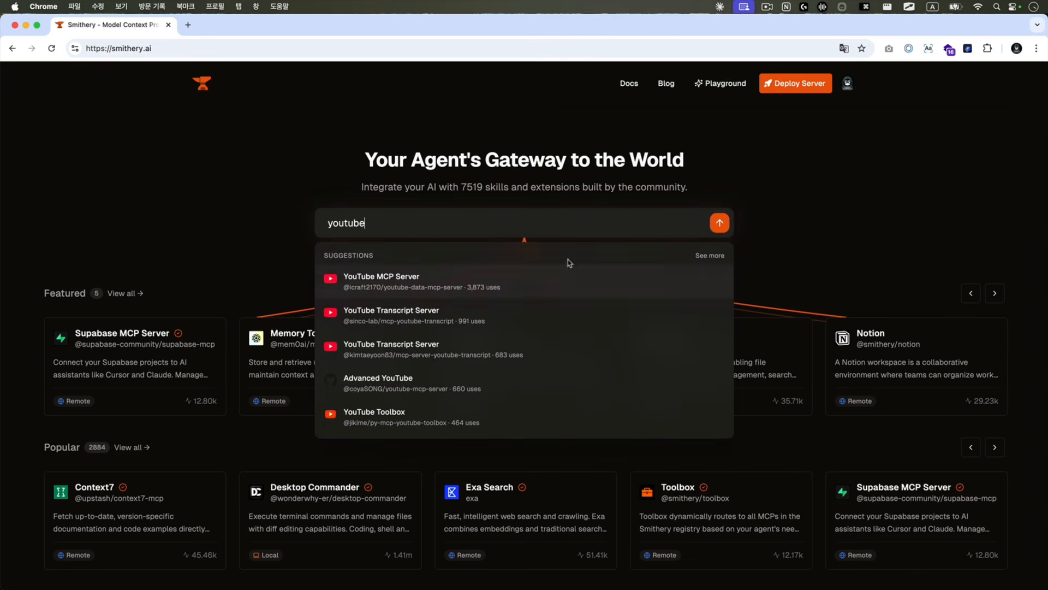
click(699, 256)
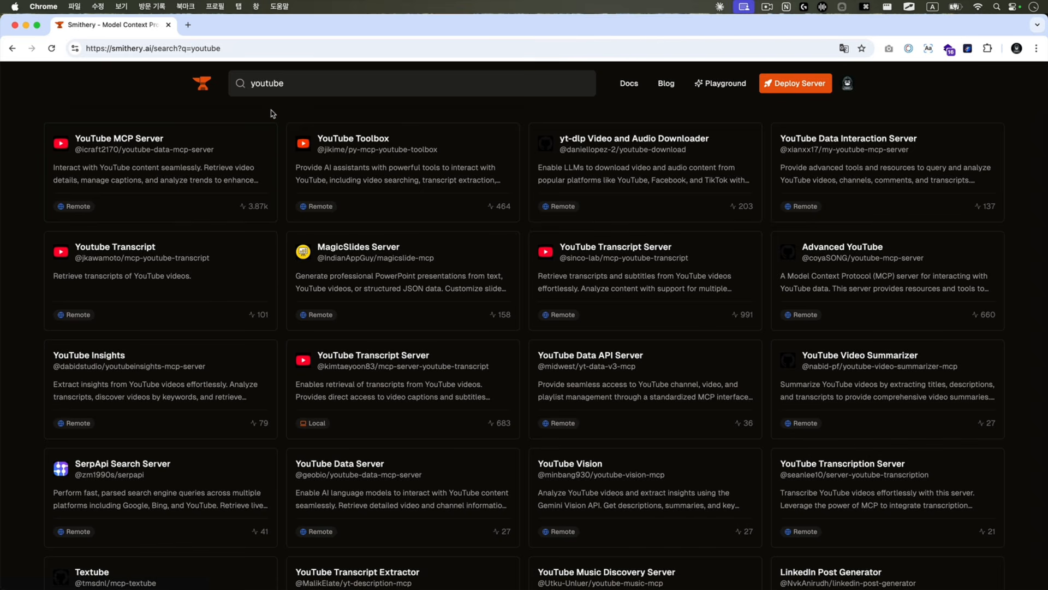
click(146, 141)
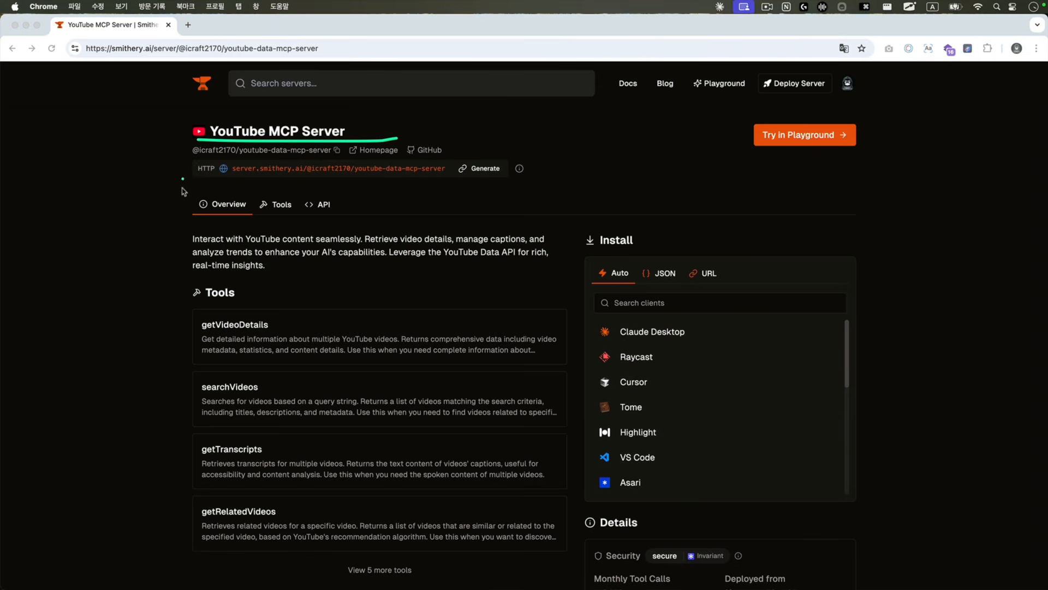
Examine the YouTube MCP Server's overview and its full list of tools
click(169, 161)
scroll(254, 283, down, 2)
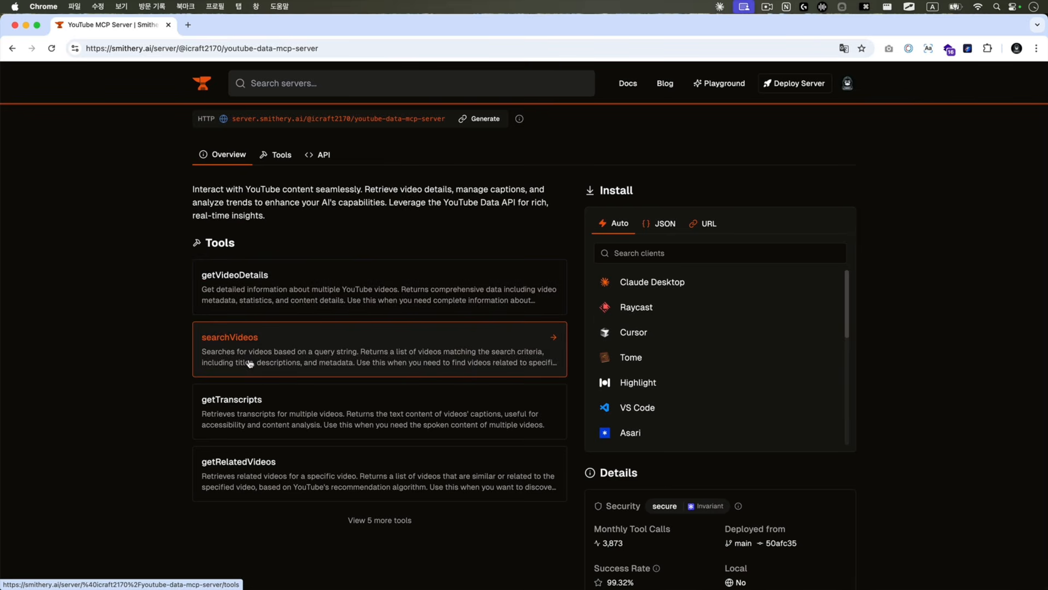
scroll(248, 361, down, 1)
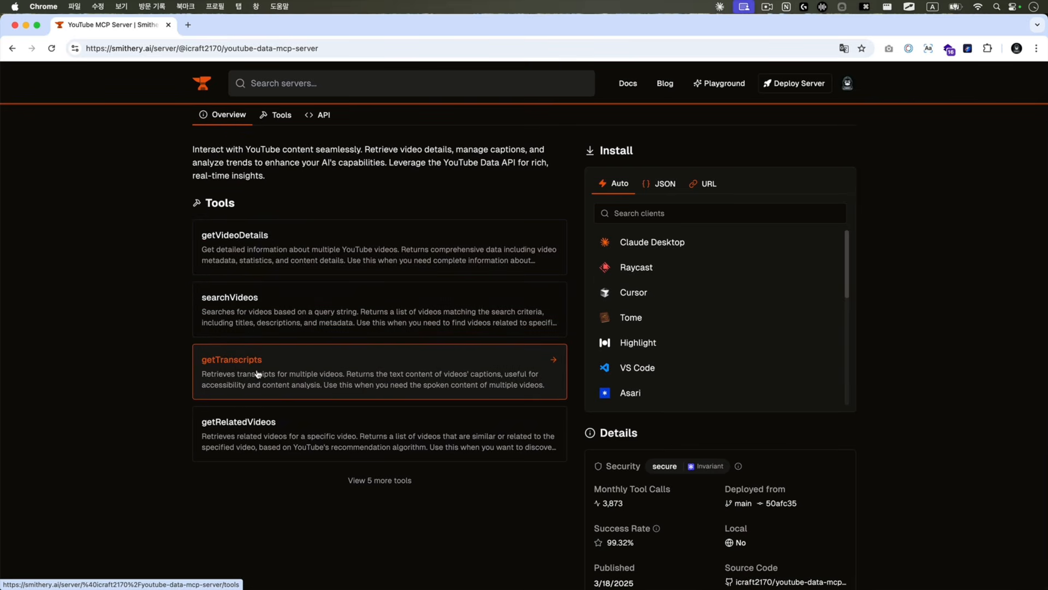
click(380, 484)
scroll(265, 466, down, 5)
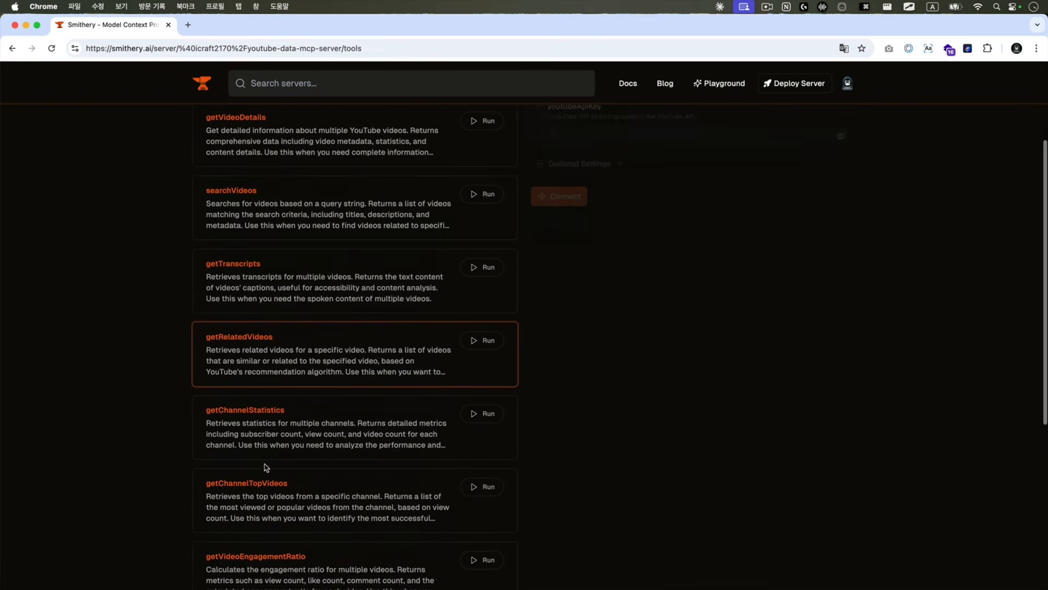
scroll(101, 308, up, 15)
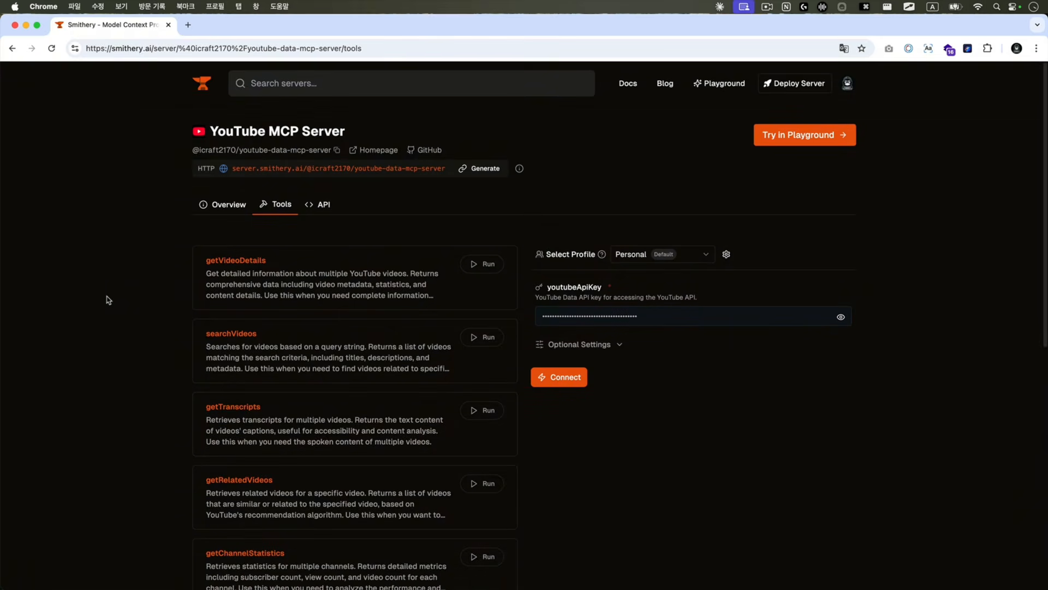
Return to the server's overview and show the JSON installation settings with the youtubeApiKey field
click(222, 205)
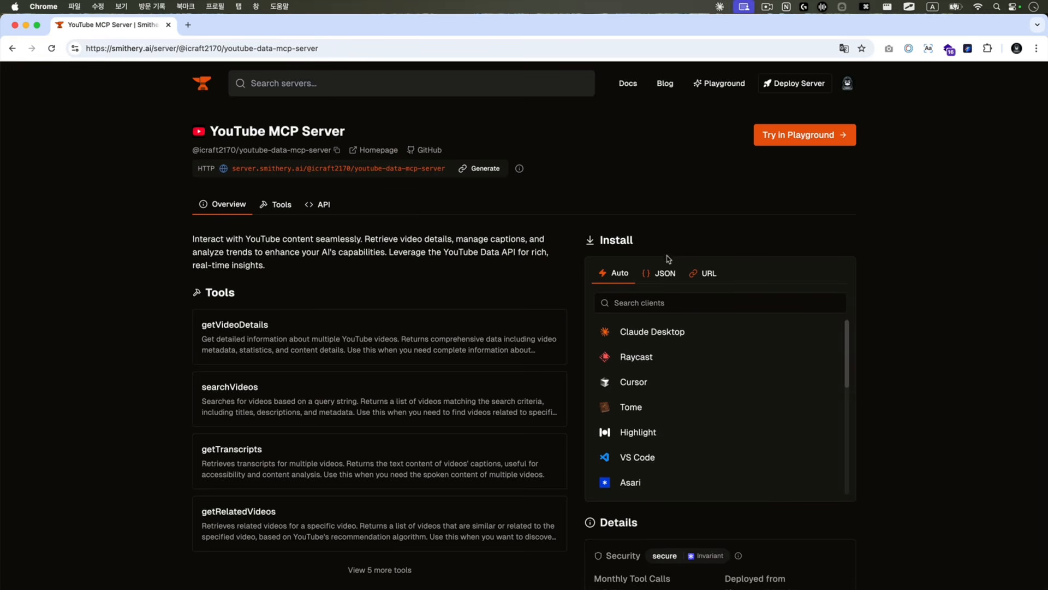
click(662, 273)
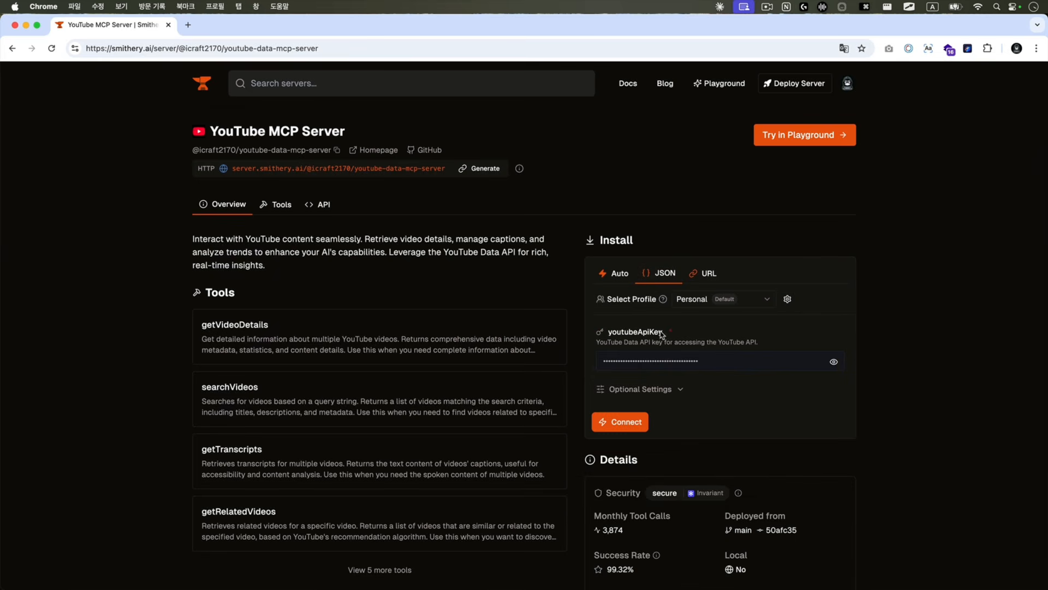
drag(663, 334, 605, 334)
Search Google for "google cloude platform" in a new browser tab and open the Google Cloud Platform (GCP) result
click(188, 25)
click(431, 238)
text(google )
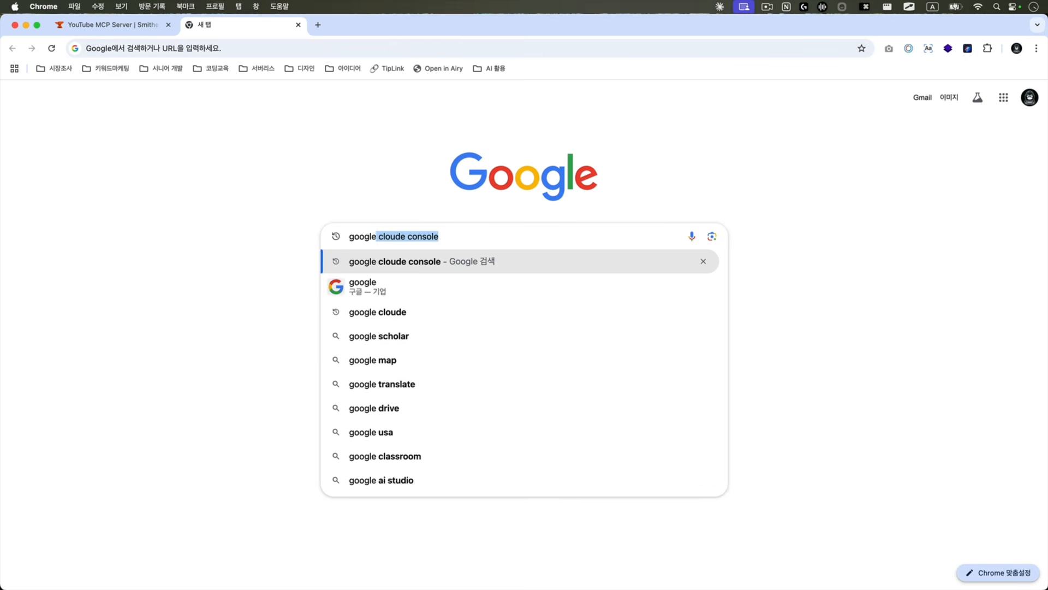
text(cloude )
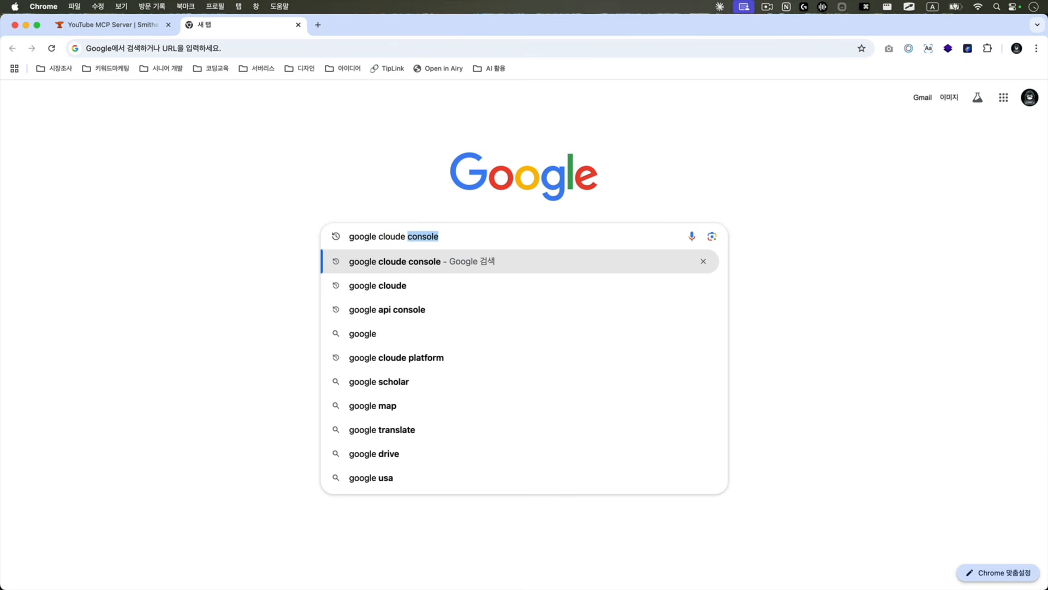
text(platform)
key(Return)
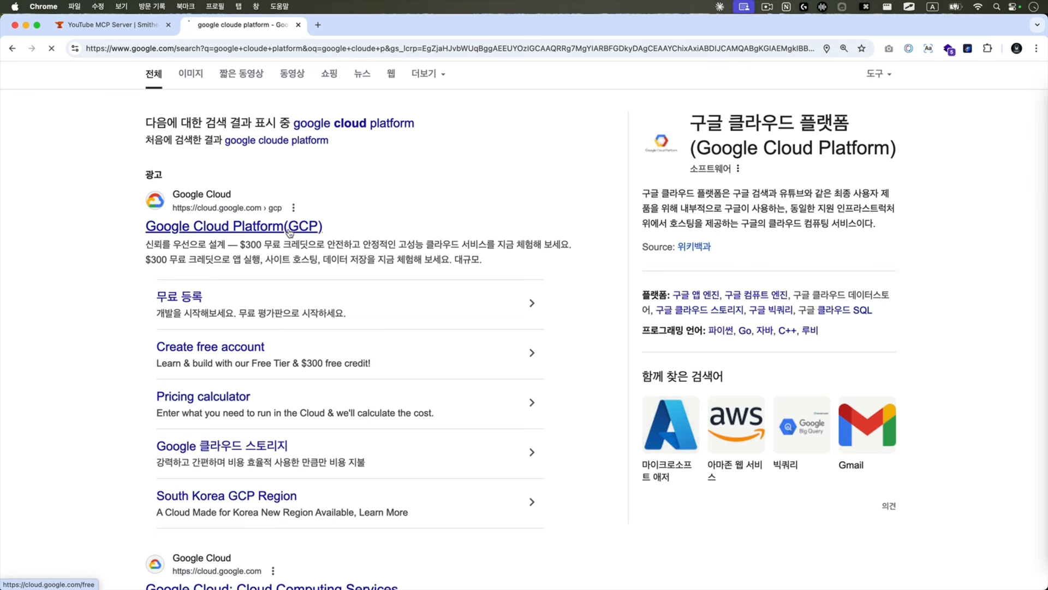
click(289, 232)
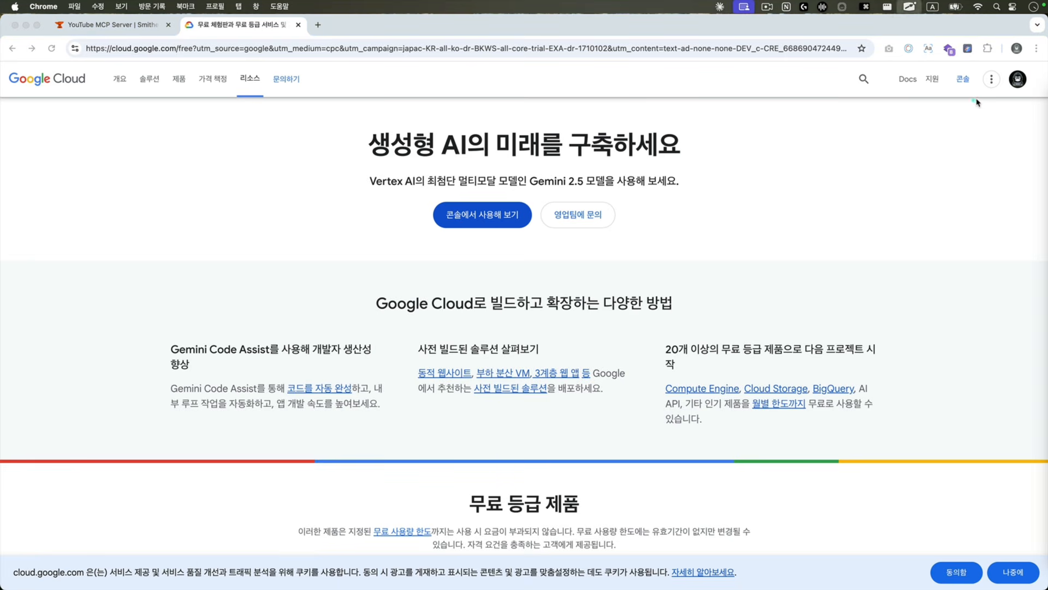
Enter the Google Cloud console and open the credentials page (사용자 인증 정보) under API 및 서비스 for the mcp-service project
mouse_move(977, 102)
mouse_down()
mouse_move(925, 76)
mouse_move(956, 118)
mouse_up()
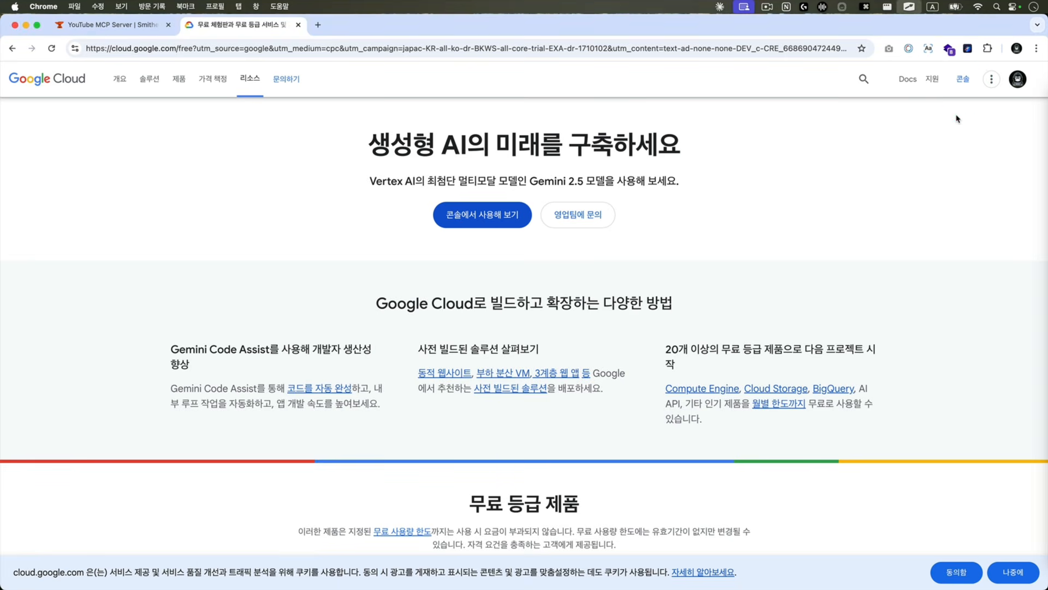
click(963, 79)
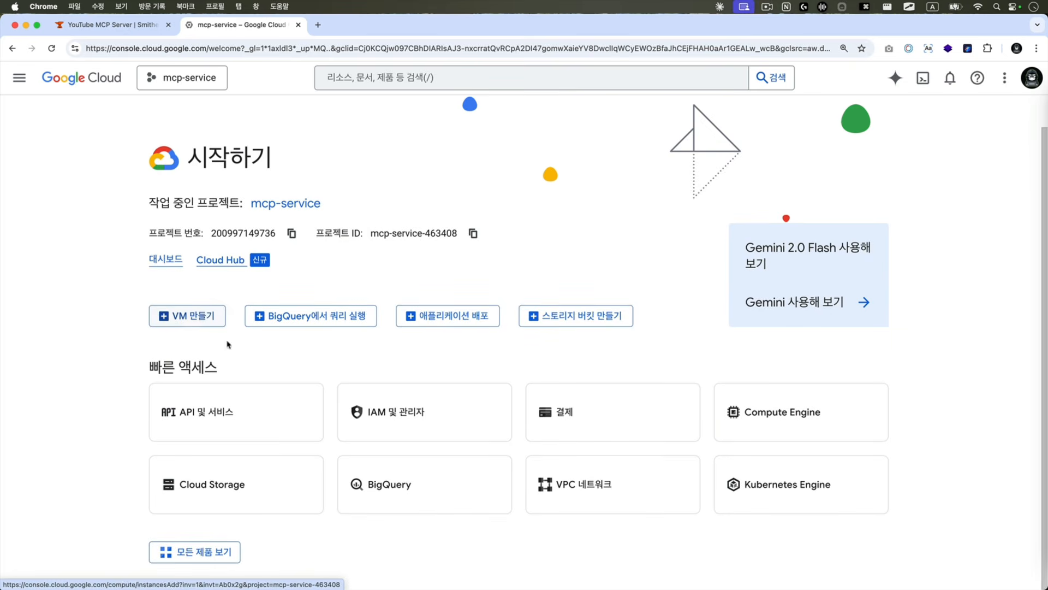
click(249, 419)
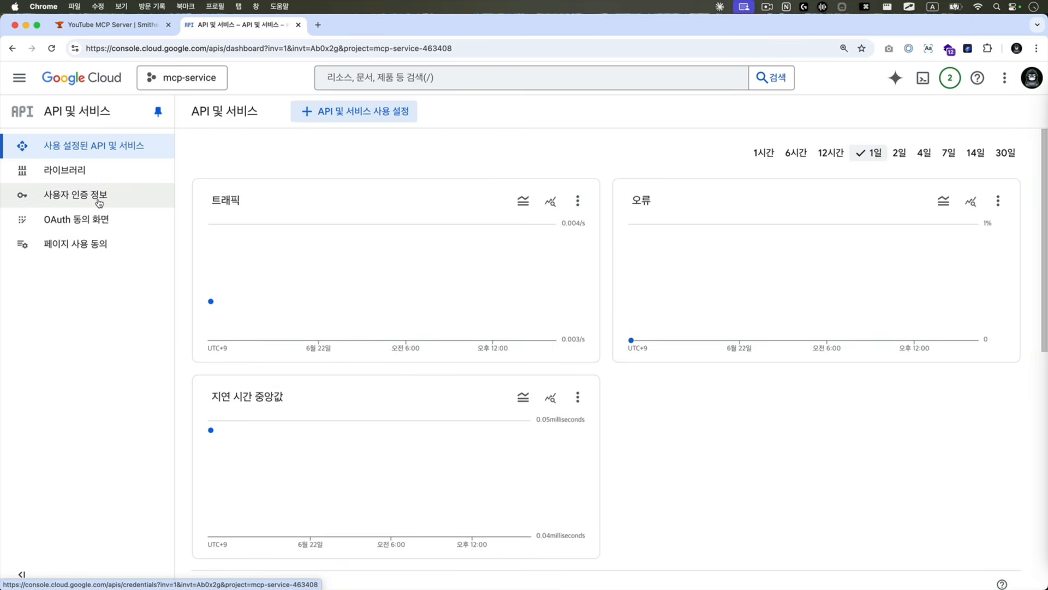
click(99, 203)
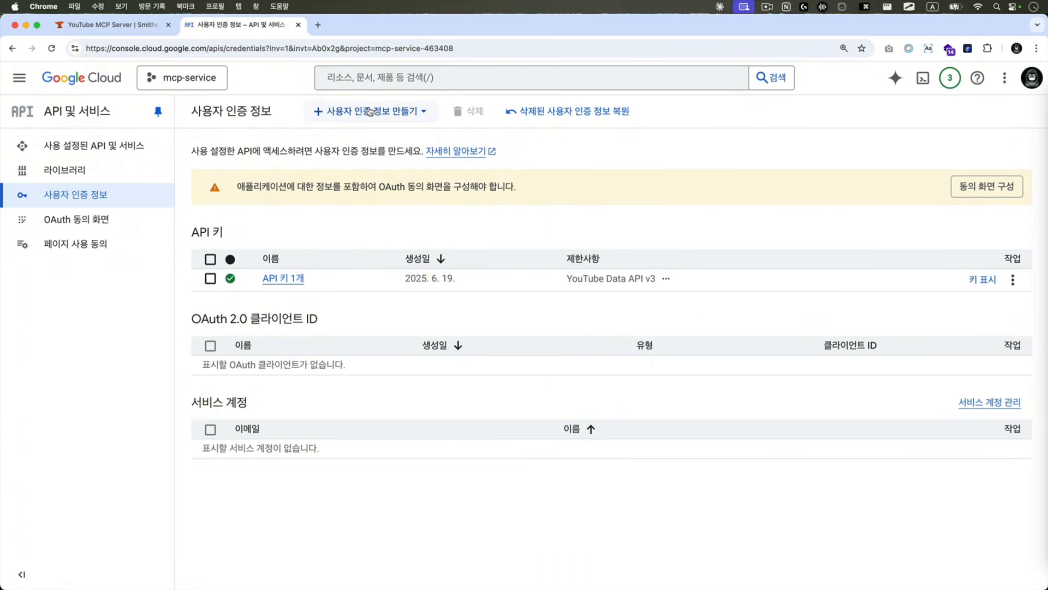
Create a new API key credential in the mcp-service project and copy the key
click(367, 114)
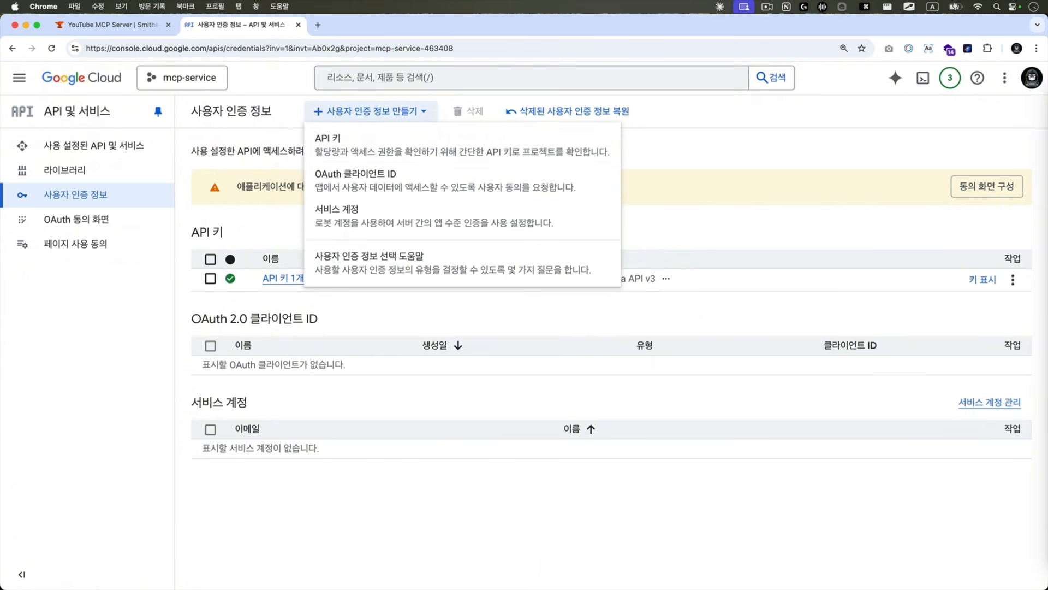
click(363, 143)
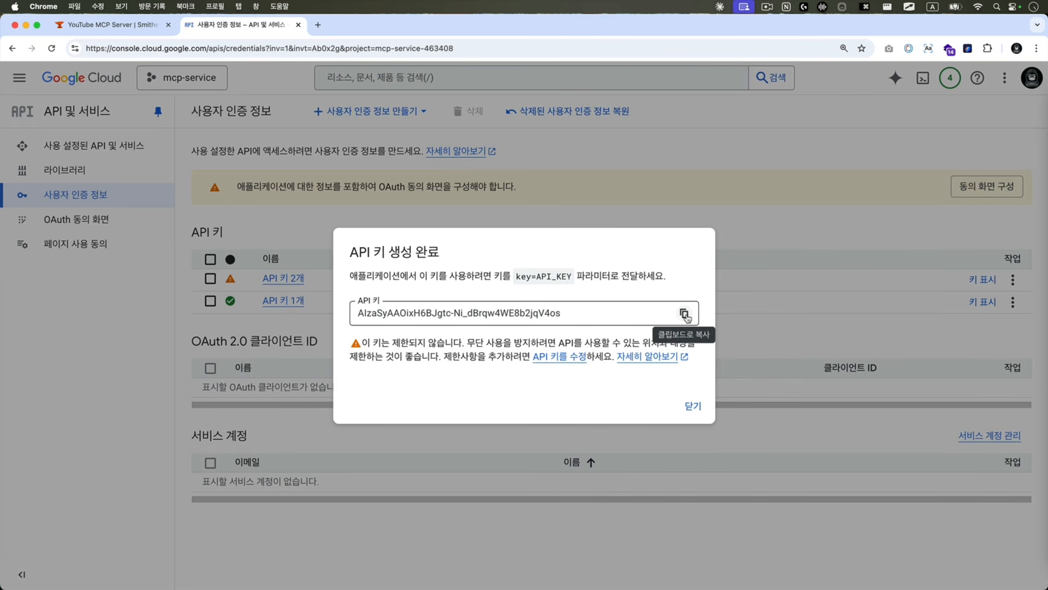
click(684, 314)
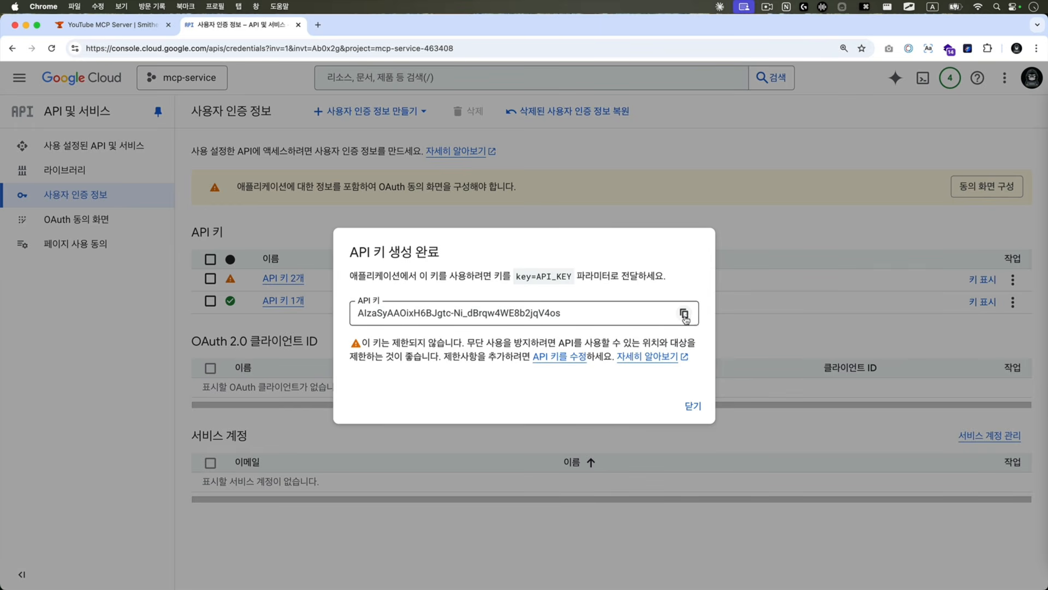
click(692, 407)
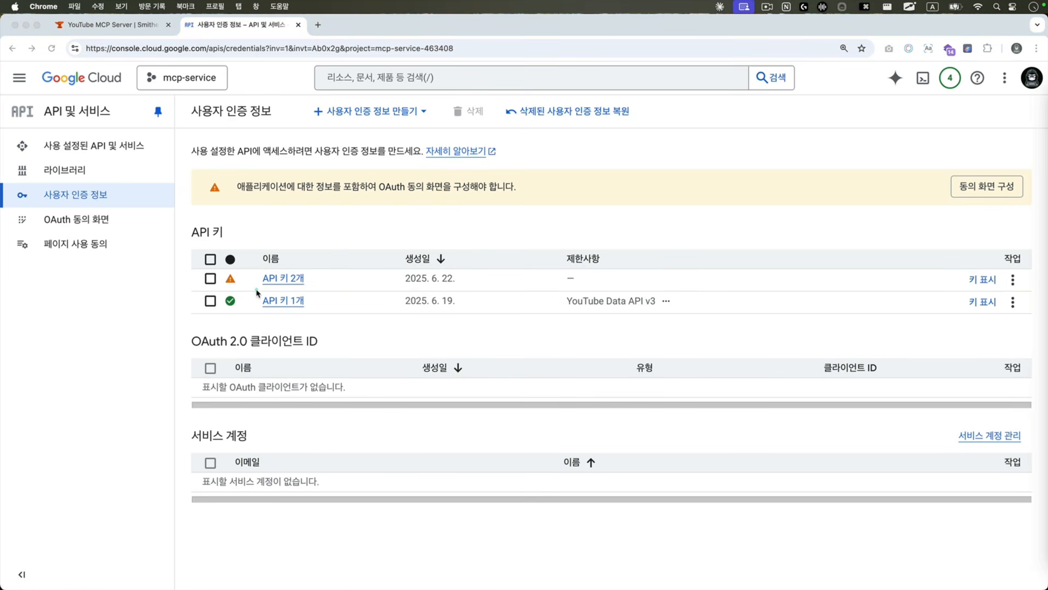
Open the newly created API key for editing and rename it "MCP Server Test Key"
mouse_move(257, 292)
mouse_down()
mouse_move(315, 290)
mouse_move(256, 289)
mouse_up()
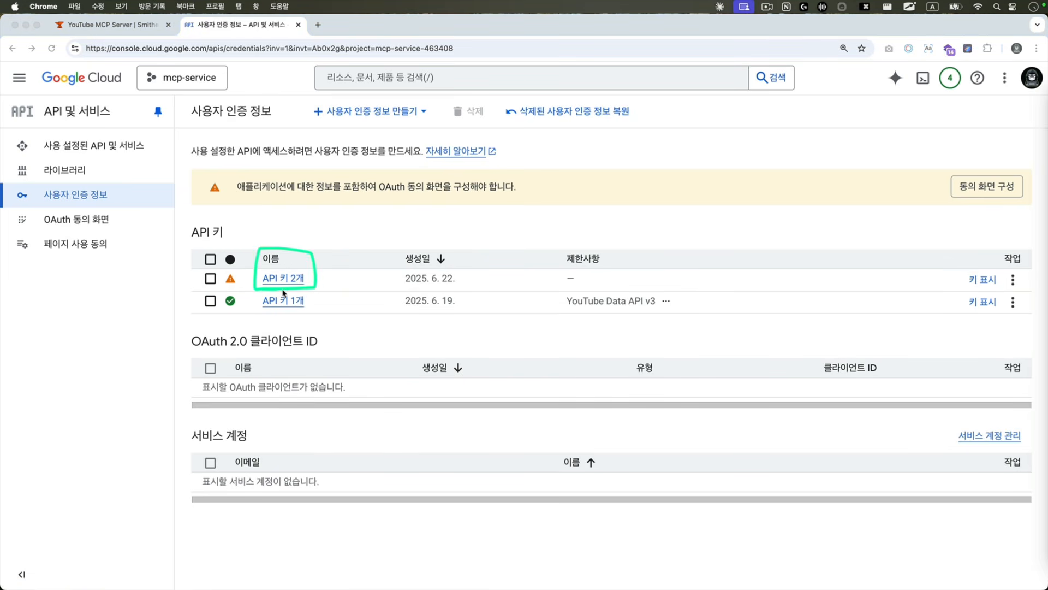
key(Escape)
click(294, 279)
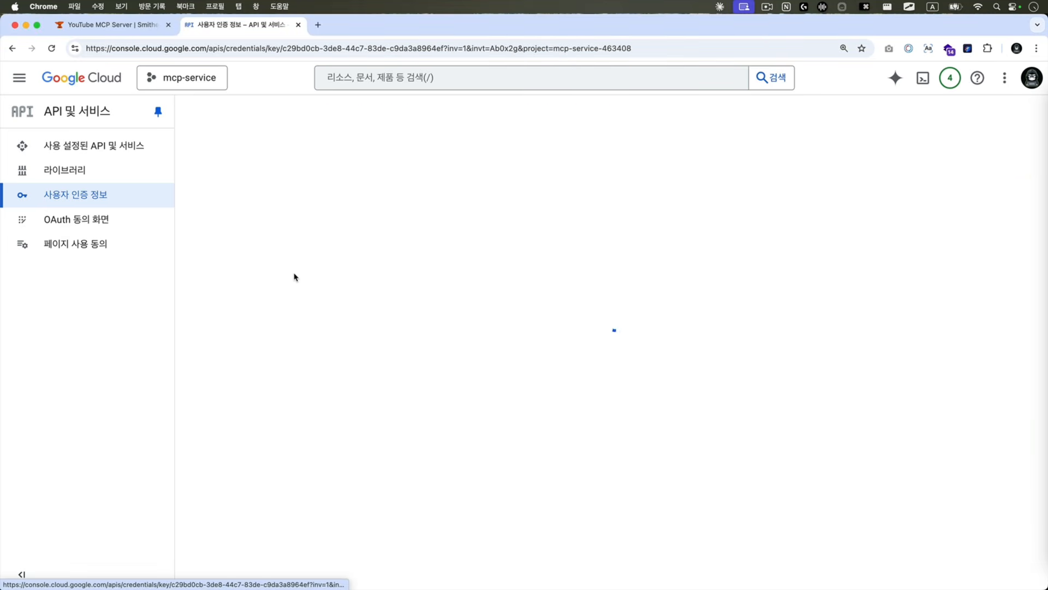
triple_click(243, 162)
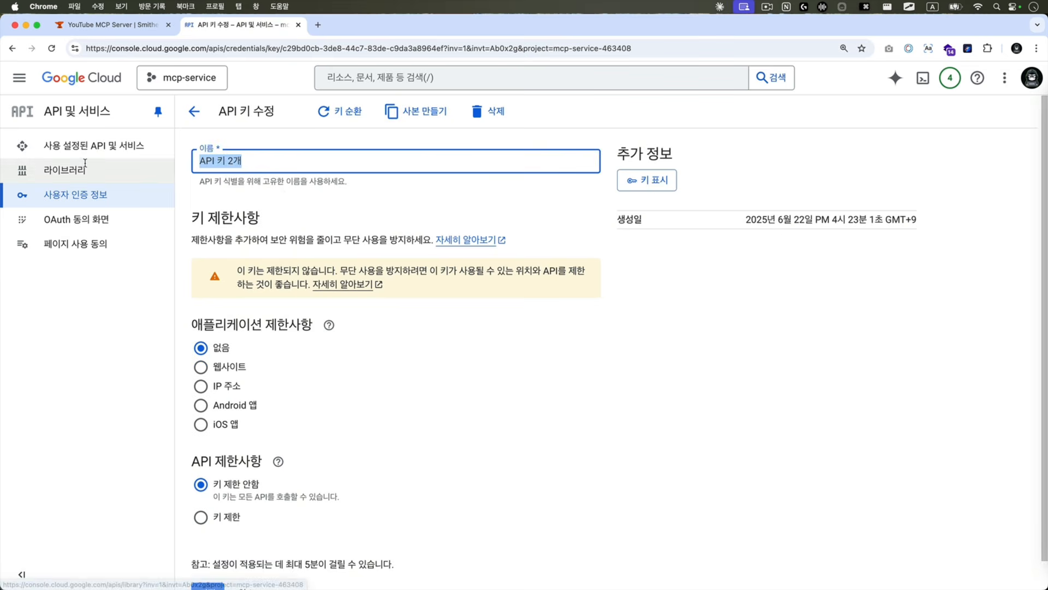
text(MCP Serv)
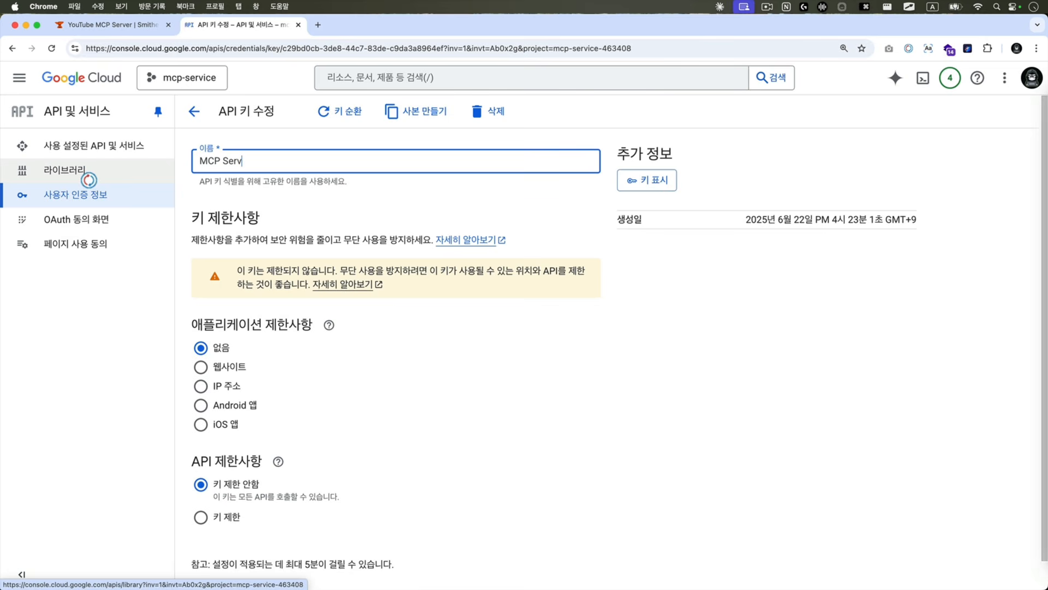
text(er Test Key)
Restrict the API key to YouTube Data API v3 and save its settings
scroll(284, 433, down, 1)
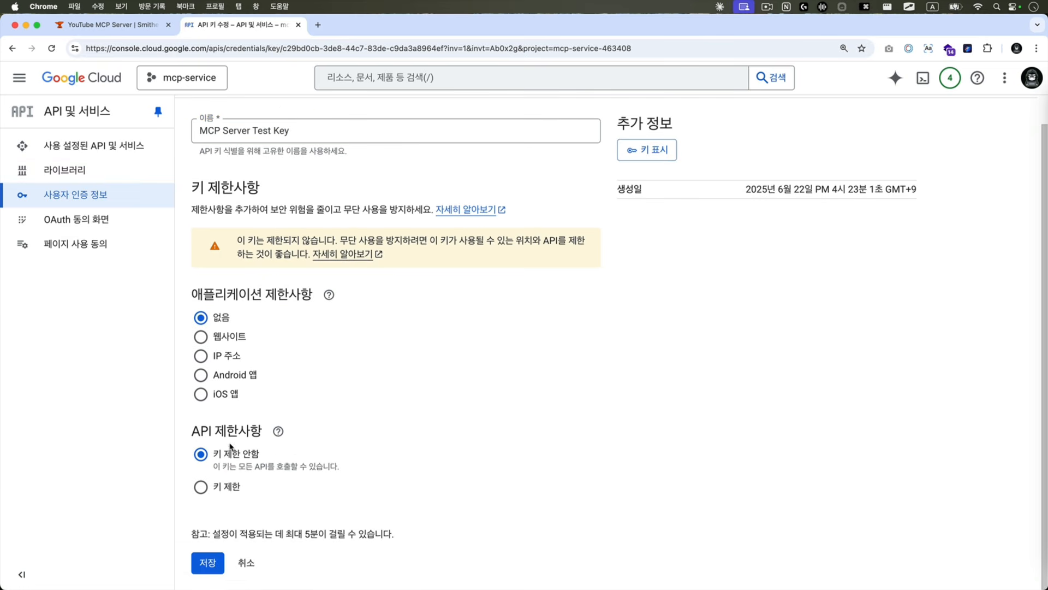
click(221, 487)
scroll(333, 468, down, 1)
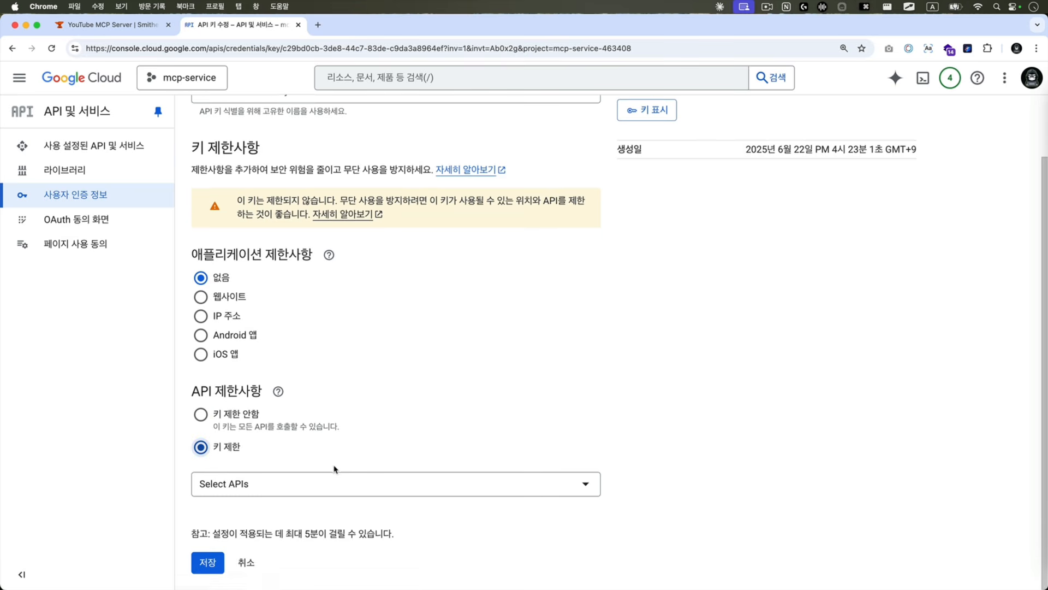
click(295, 492)
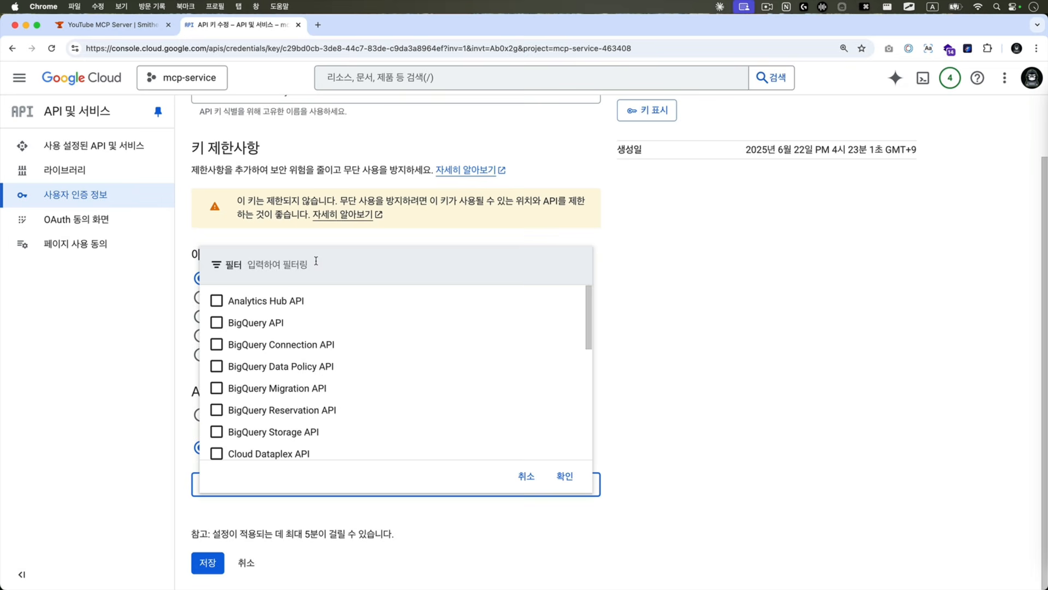
click(316, 260)
text(you)
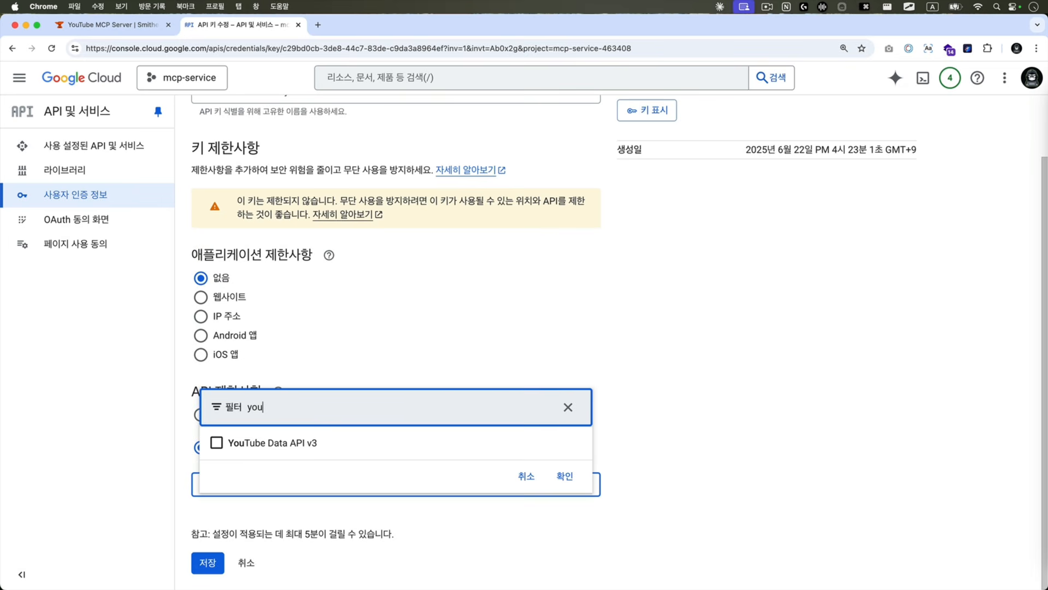
click(217, 443)
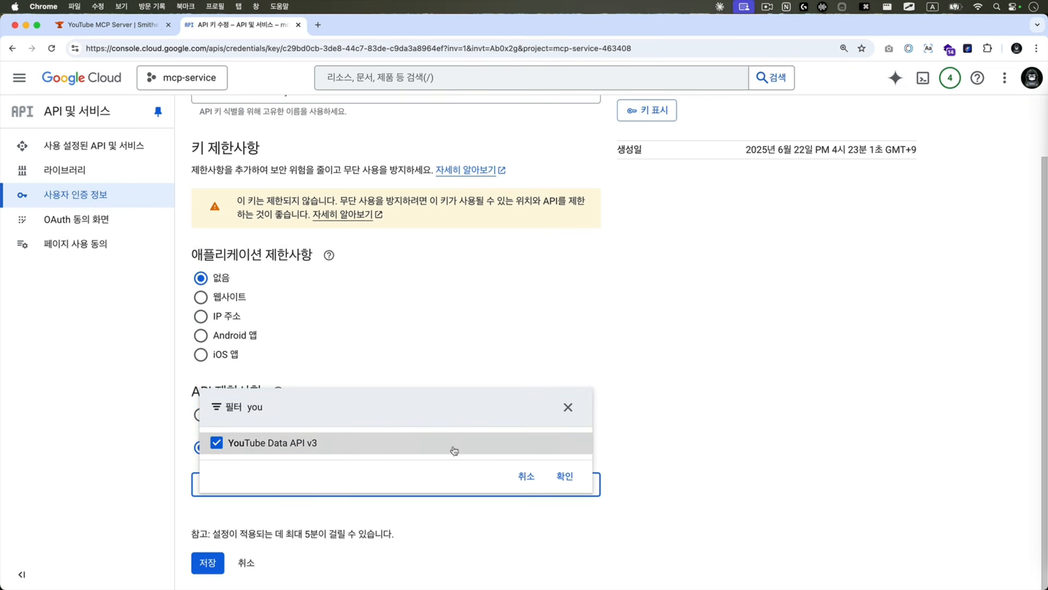
click(564, 475)
scroll(233, 519, down, 1)
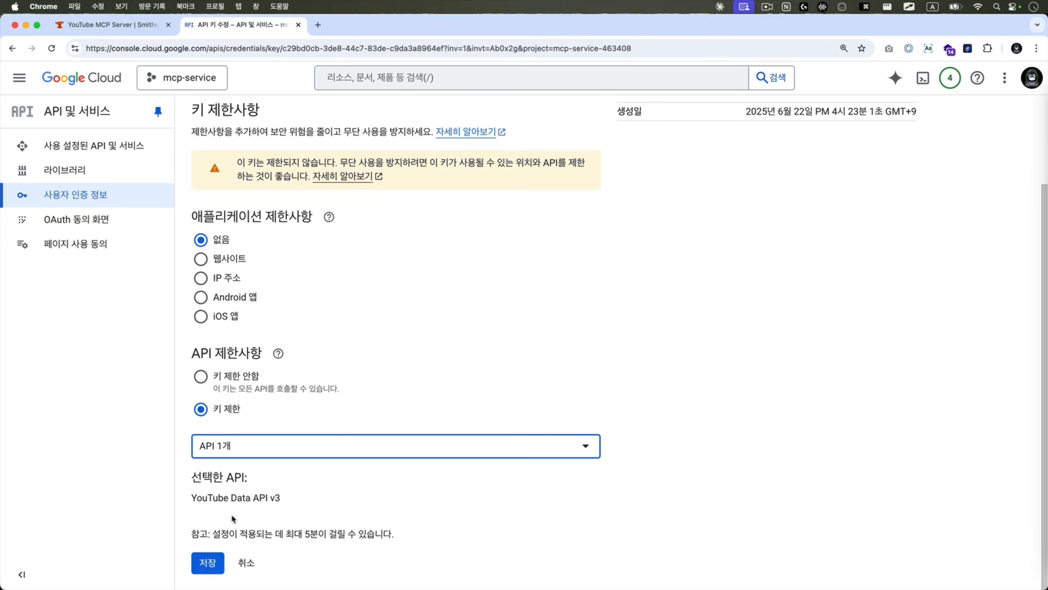
click(213, 563)
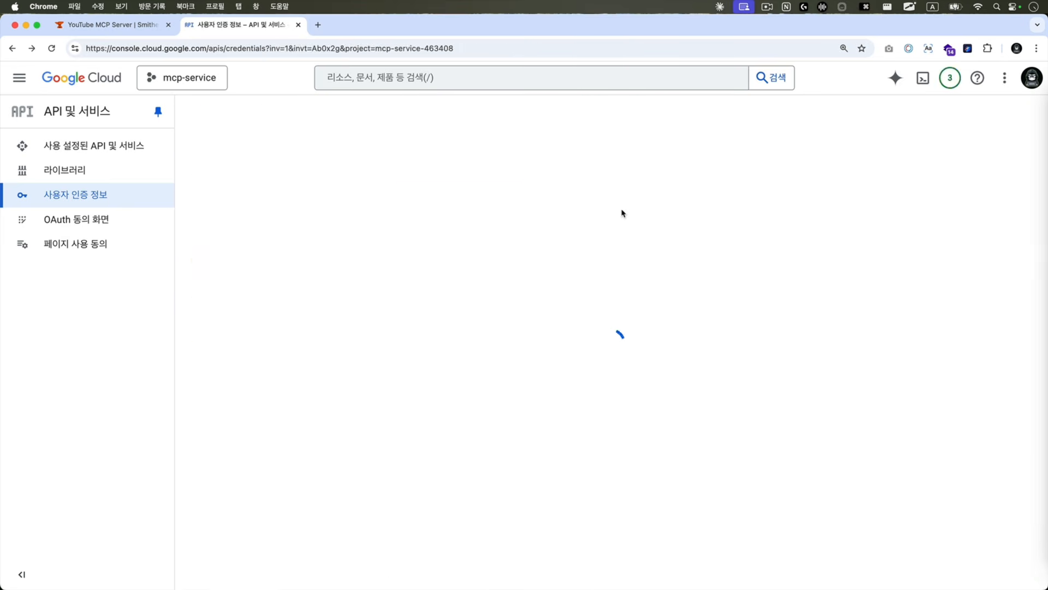
Reopen MCP Server Test Key to review its settings and the show-key option, and return to the credentials list
click(302, 276)
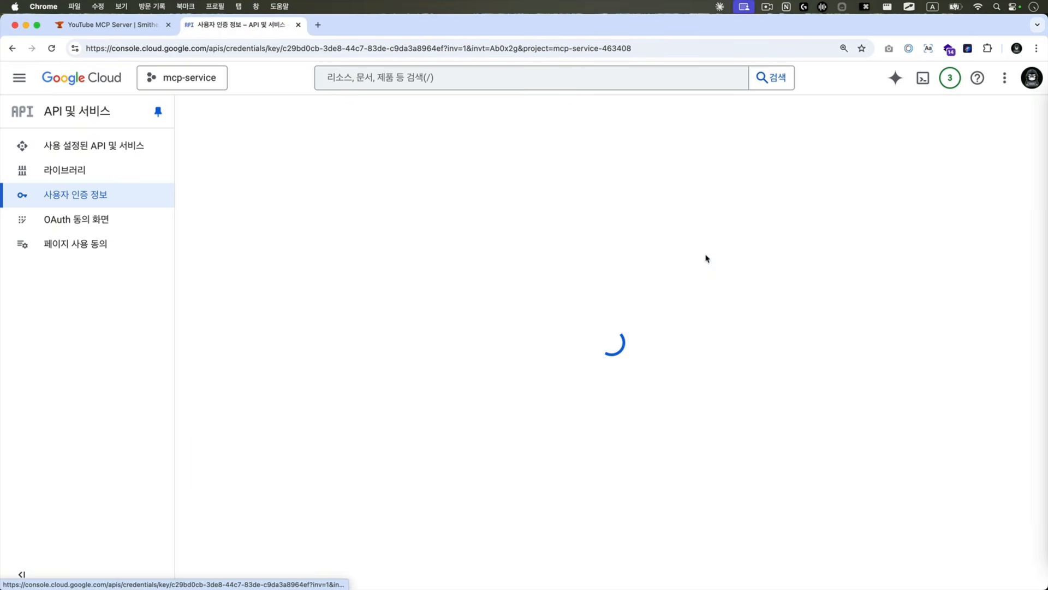
drag(631, 138, 714, 144)
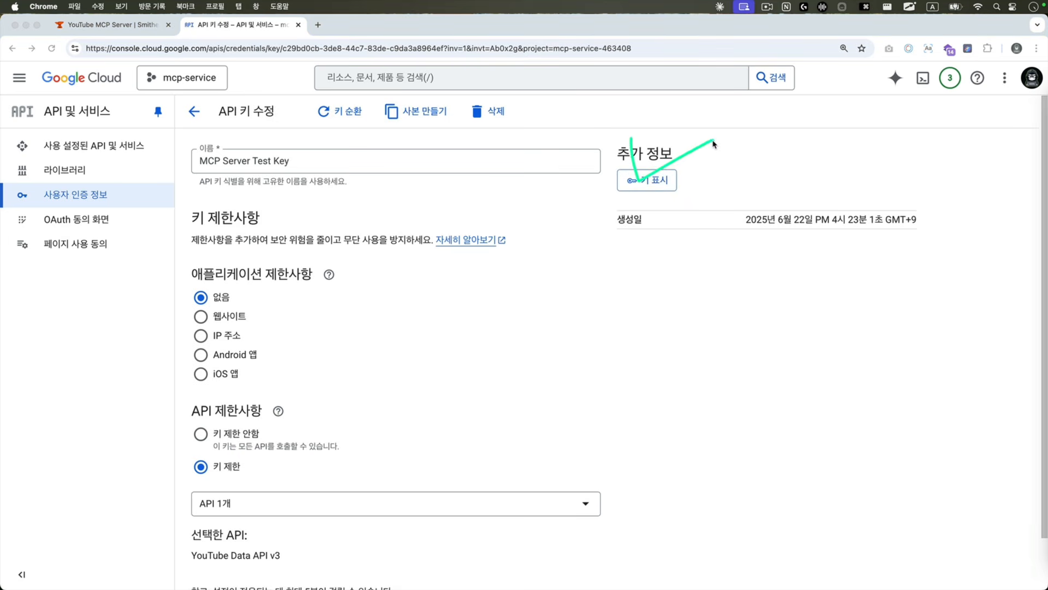
key(Escape)
click(194, 111)
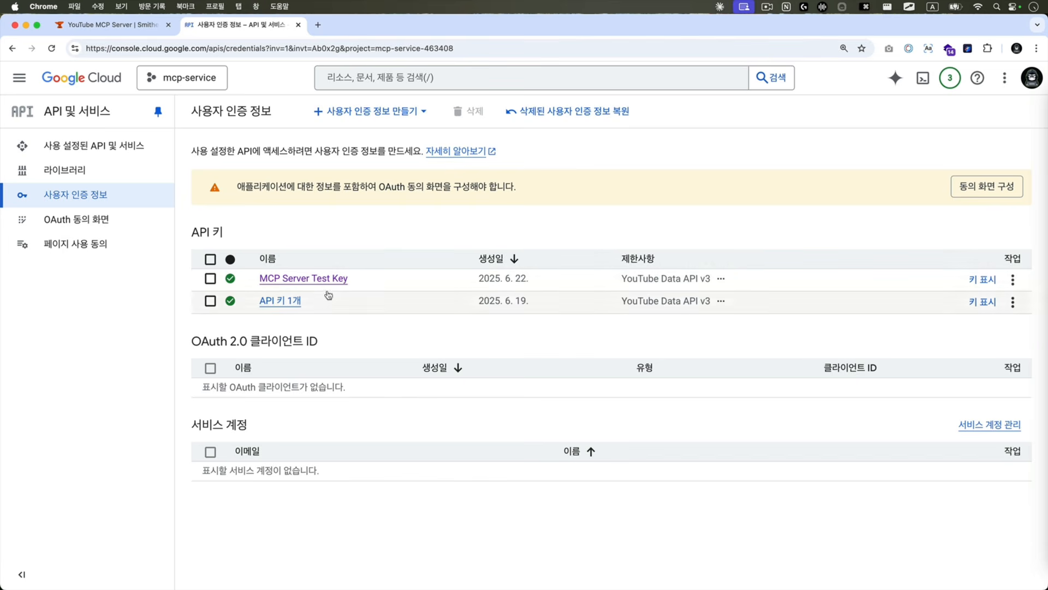
Show the value of MCP Server Test Key from the credentials list and copy it
click(985, 280)
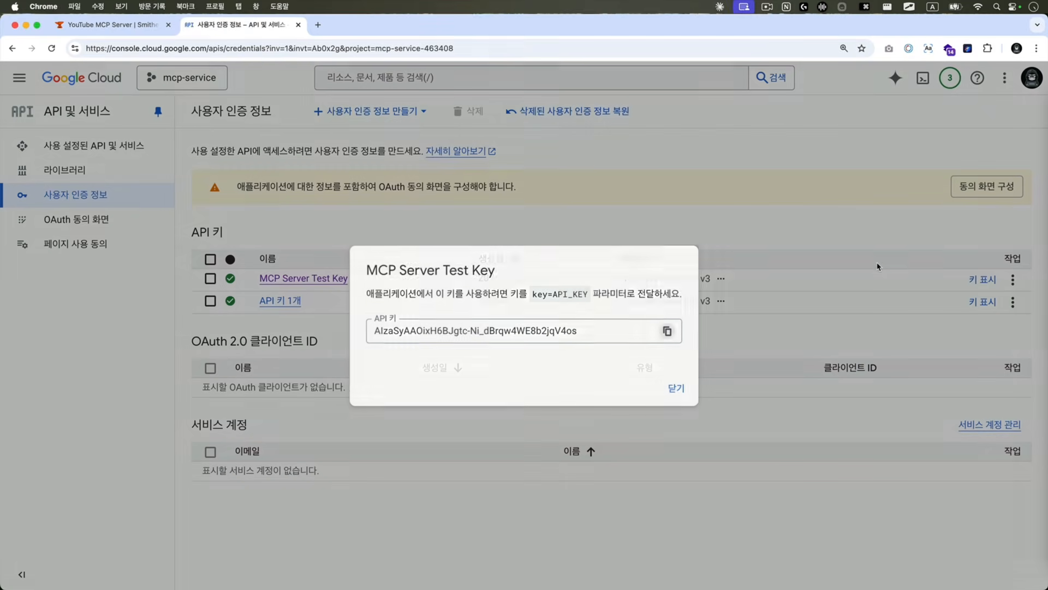
click(668, 331)
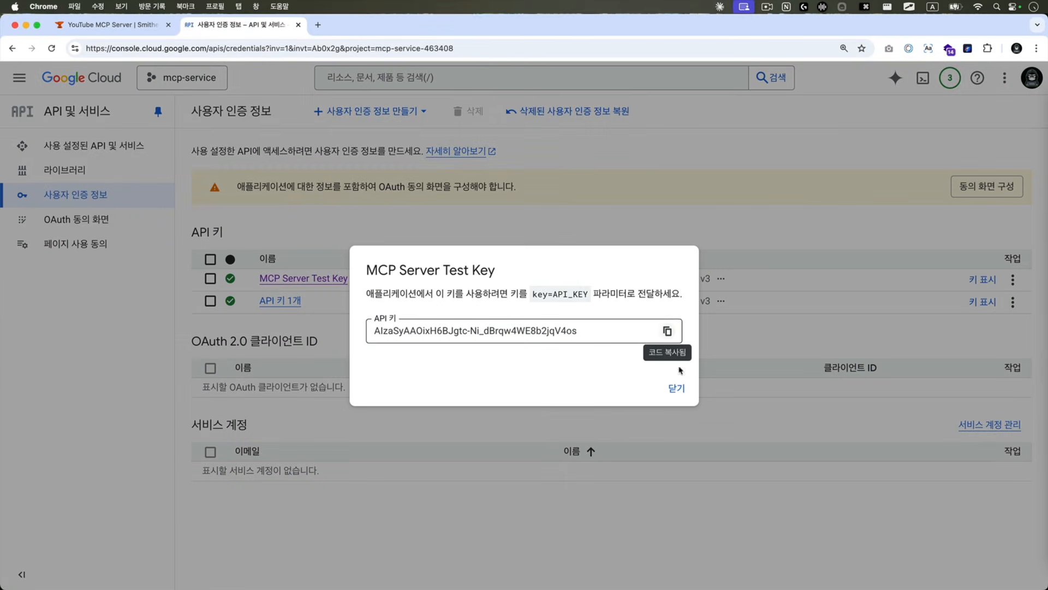
click(676, 388)
Return to the YouTube MCP Server page on Smithery, paste the copied API key into the youtubeApiKey field, and connect
key(ctrl+shift+Tab)
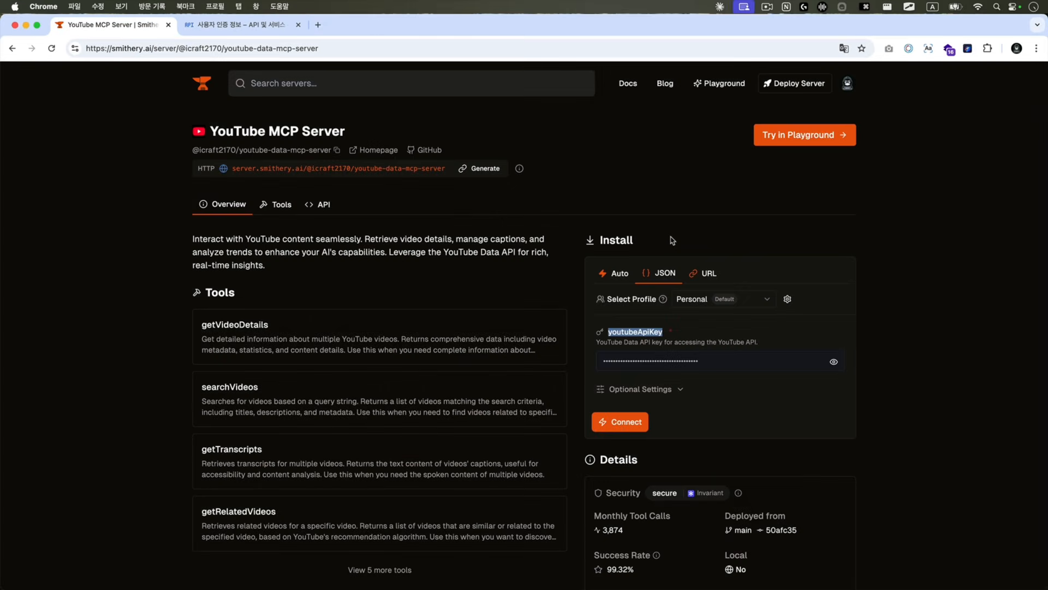
click(726, 354)
key(ctrl+a)
key(ctrl+v)
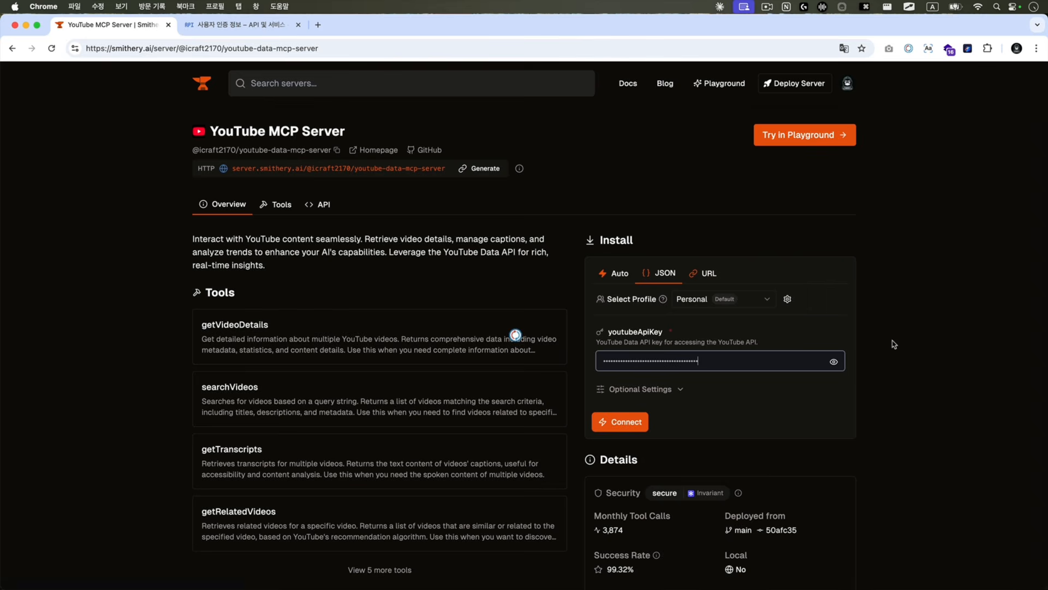
click(622, 421)
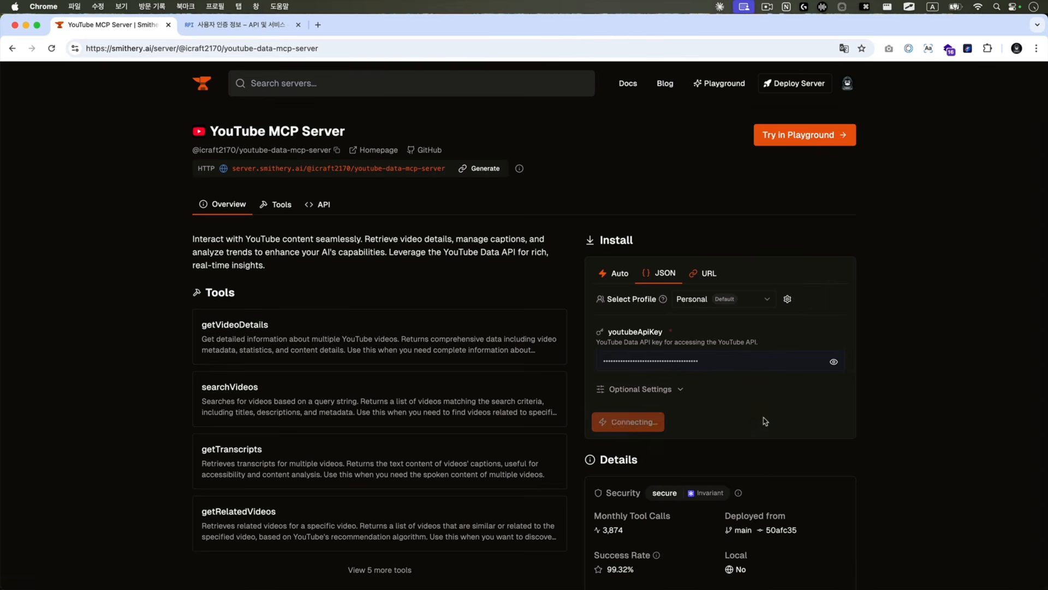
View the Windows and WSL variants of the JSON configuration, and copy the Mac/Linux version
click(689, 319)
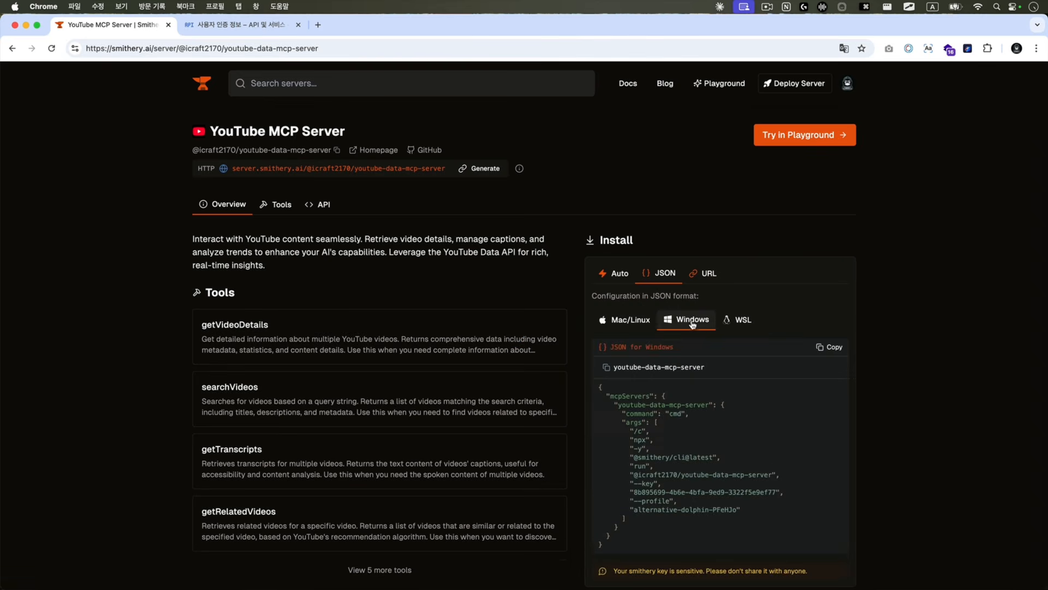
click(740, 319)
click(689, 319)
click(623, 322)
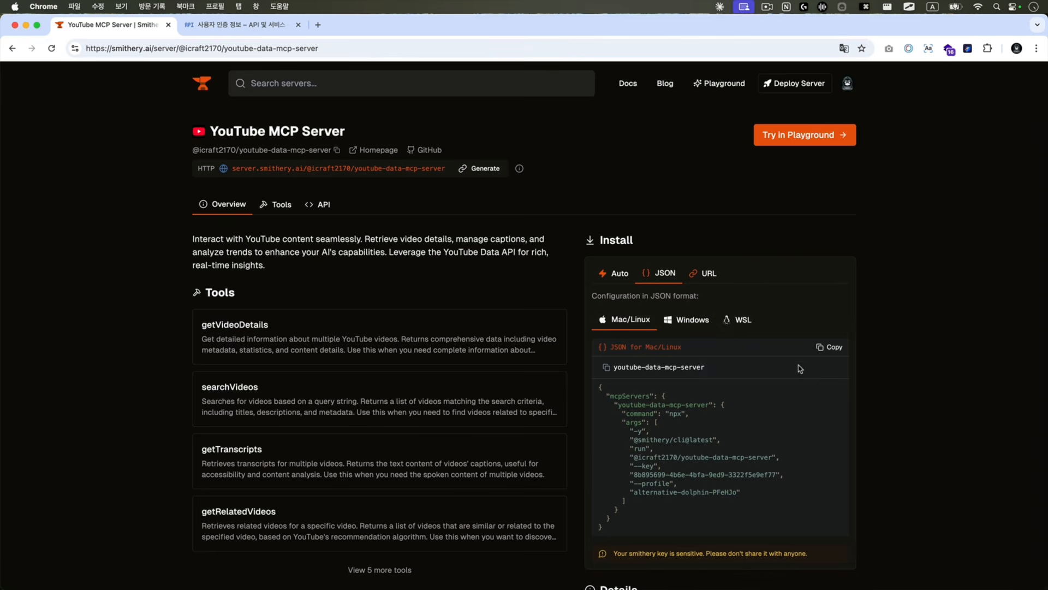
click(826, 349)
Switch to Claude Desktop and open its settings
key(super+Tab)
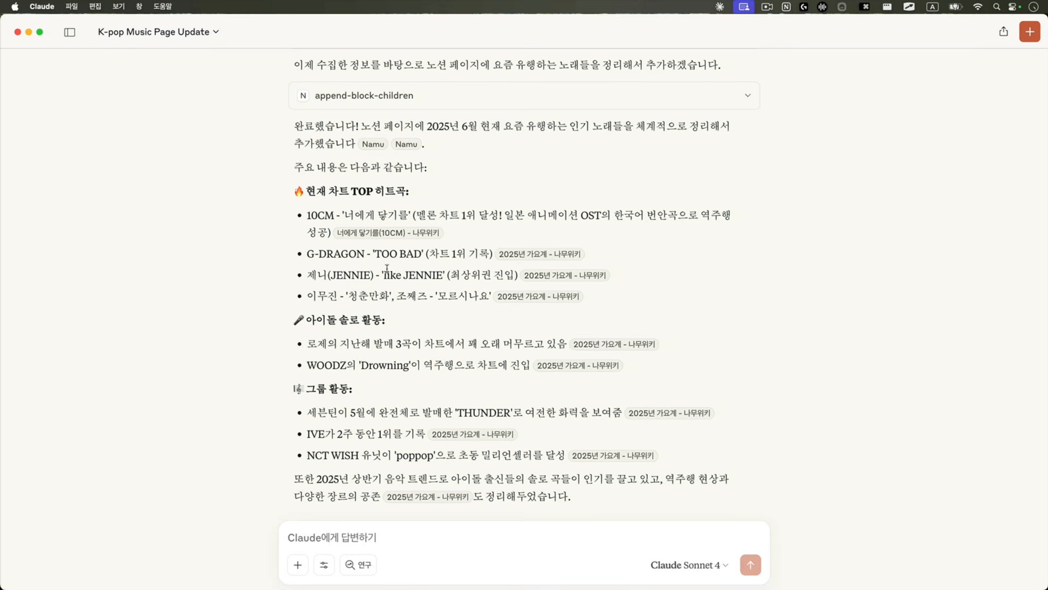
click(44, 7)
click(43, 38)
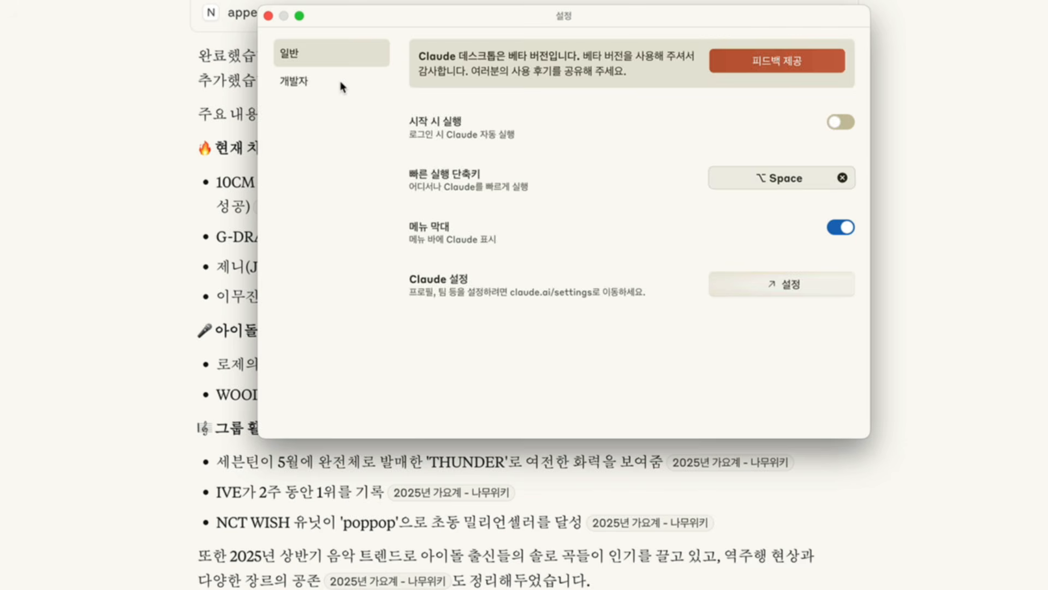
Open the developer settings, edit the MCP configuration, and open claude_desktop_config.json in Visual Studio Code
click(341, 86)
click(474, 403)
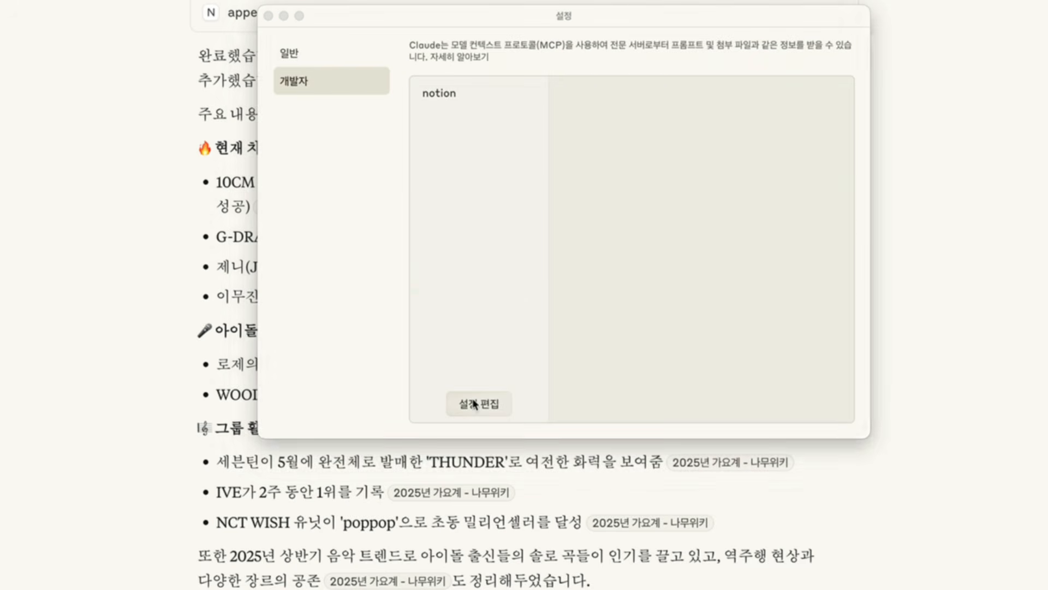
right_click(622, 266)
mouse_move(765, 288)
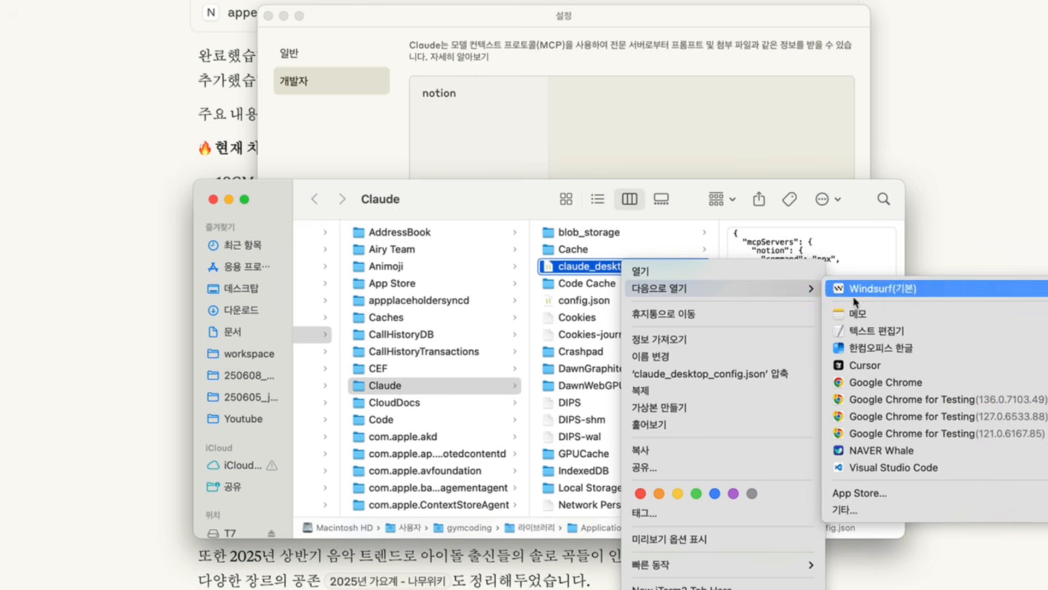
click(878, 467)
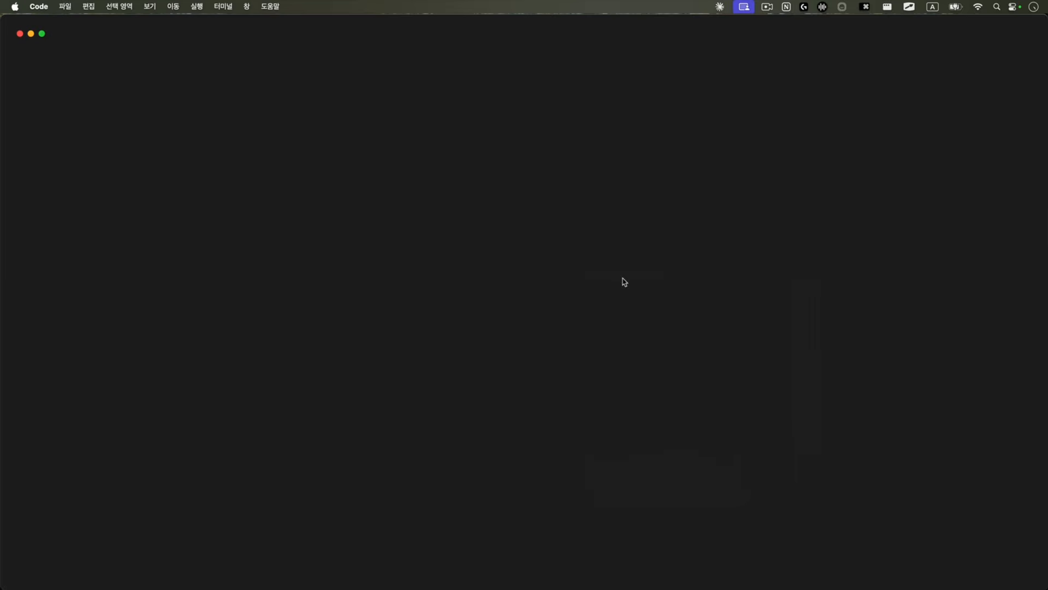
Paste the copied YouTube MCP Server JSON, including its key, on a new line below the existing configuration's closing brace
click(467, 281)
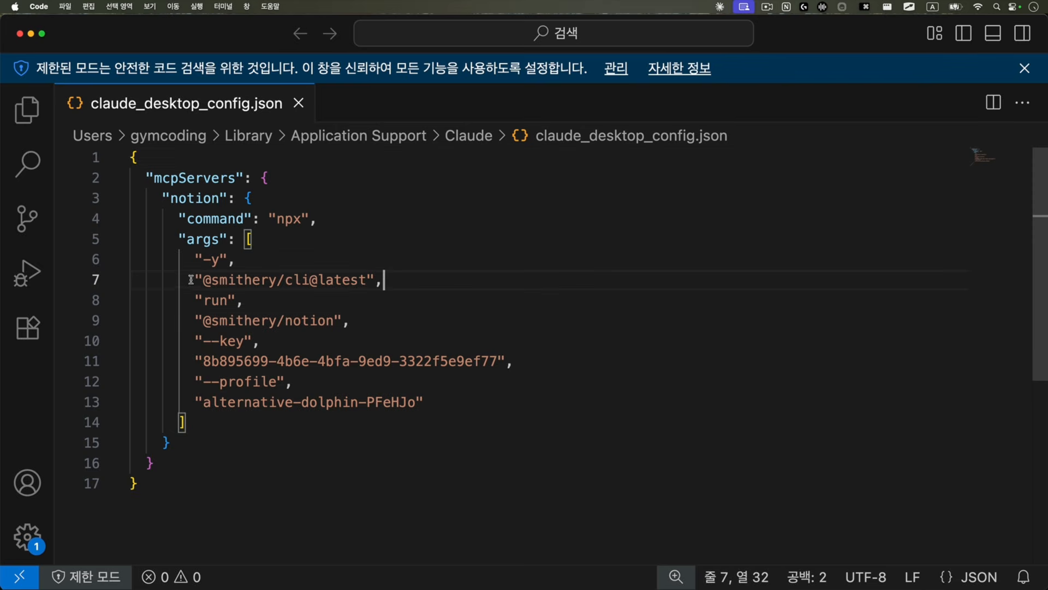
scroll(218, 328, down, 2)
scroll(218, 328, up, 2)
click(301, 401)
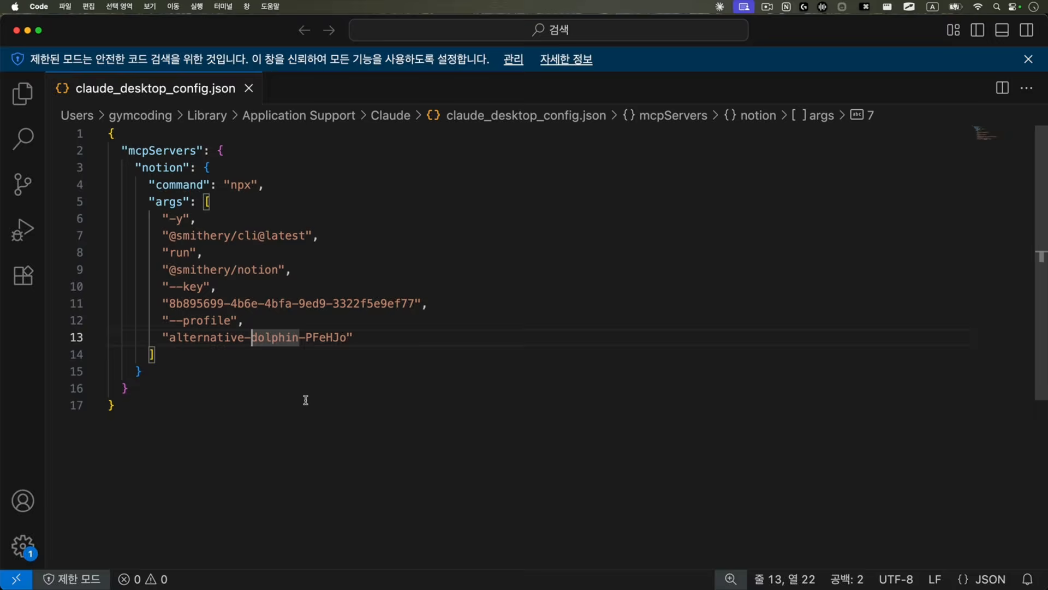
click(174, 419)
key(Return)
key(super+v)
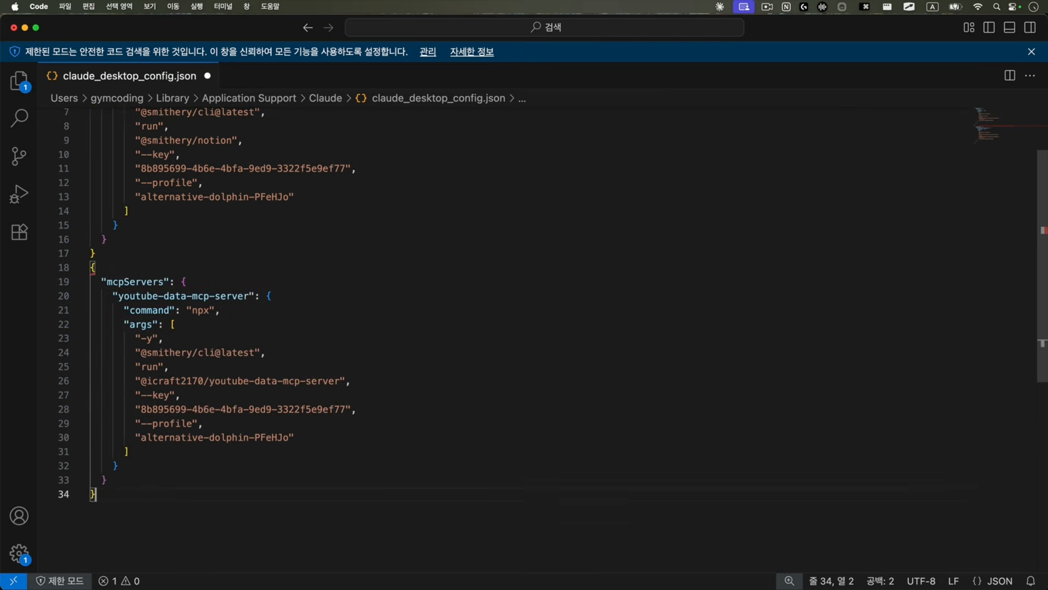
Cut the youtube-data-mcp-server block out of the pasted JSON and delete the leftover second mcpServers wrapper
scroll(146, 343, up, 2)
double_click(105, 129)
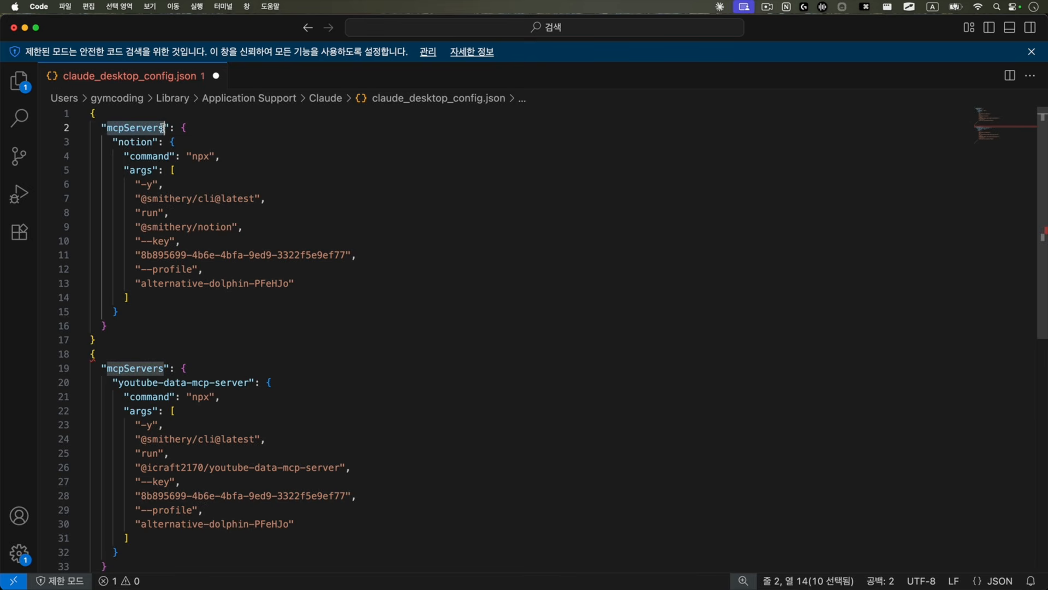
key(End)
drag(111, 143, 156, 311)
click(161, 313)
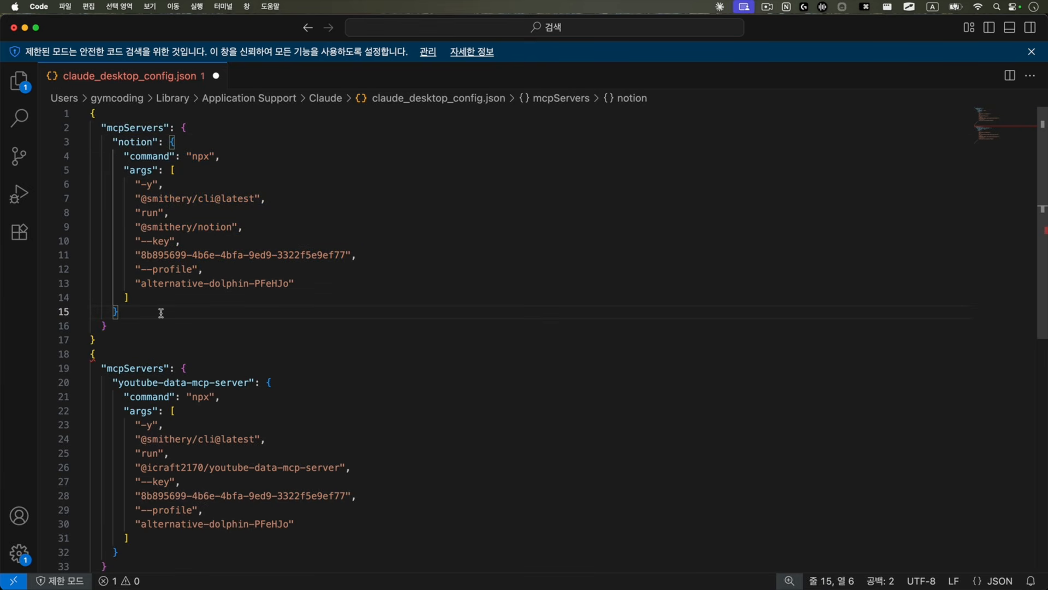
scroll(142, 367, down, 3)
mouse_move(110, 344)
mouse_down()
mouse_move(124, 382)
mouse_move(357, 456)
mouse_move(123, 499)
mouse_move(113, 343)
mouse_up()
click(123, 499)
key(BackSpace)
scroll(118, 332, up, 3)
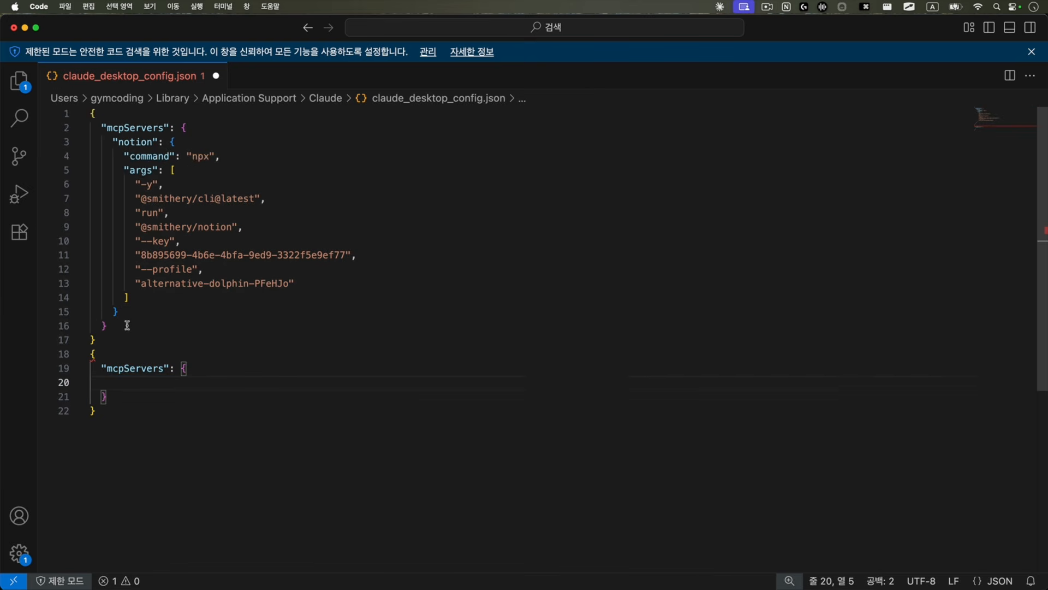
drag(129, 415, 119, 340)
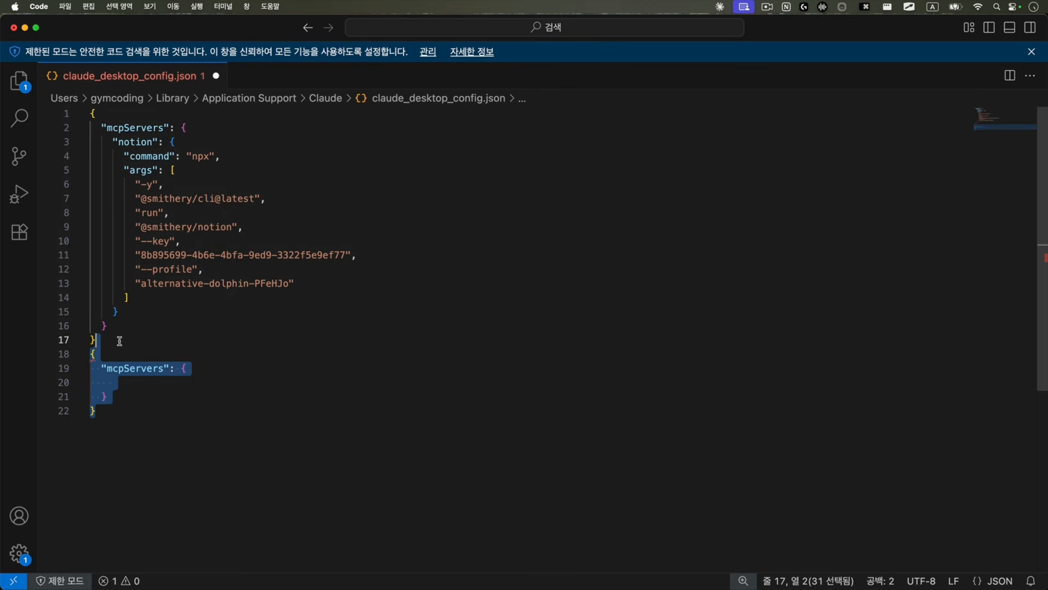
key(BackSpace)
Add a comma after the notion block, paste the youtube-data-mcp-server block with its key beneath it, and save the file
click(186, 142)
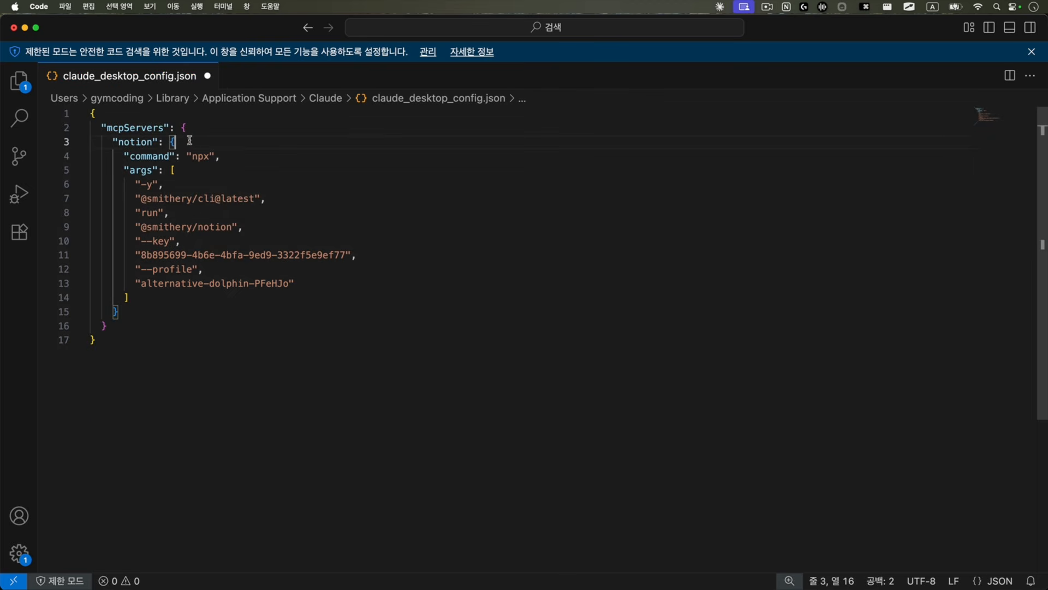
click(132, 315)
text(,)
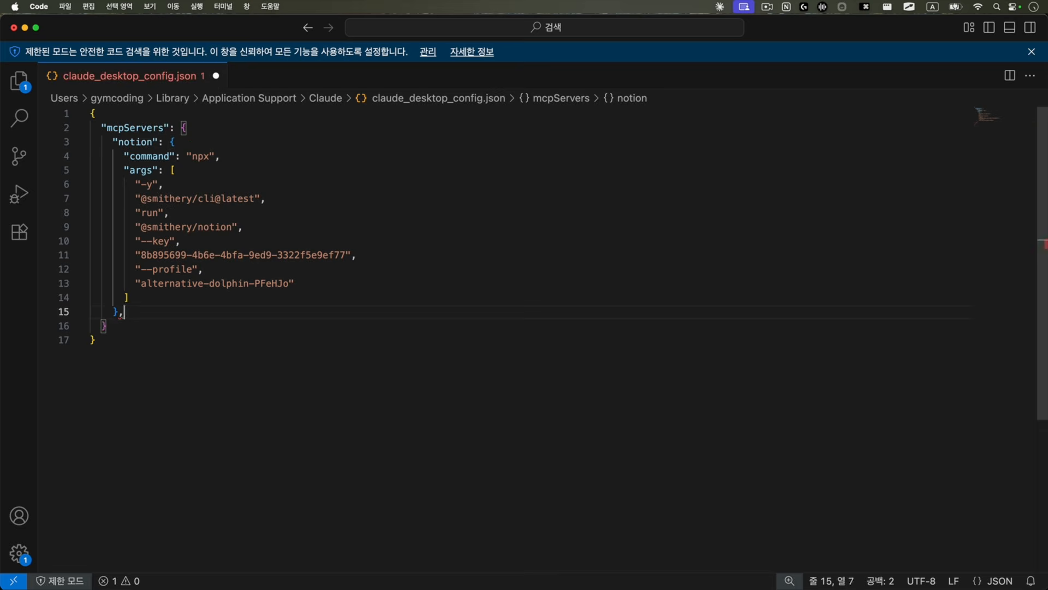
key(Return)
key(super+v)
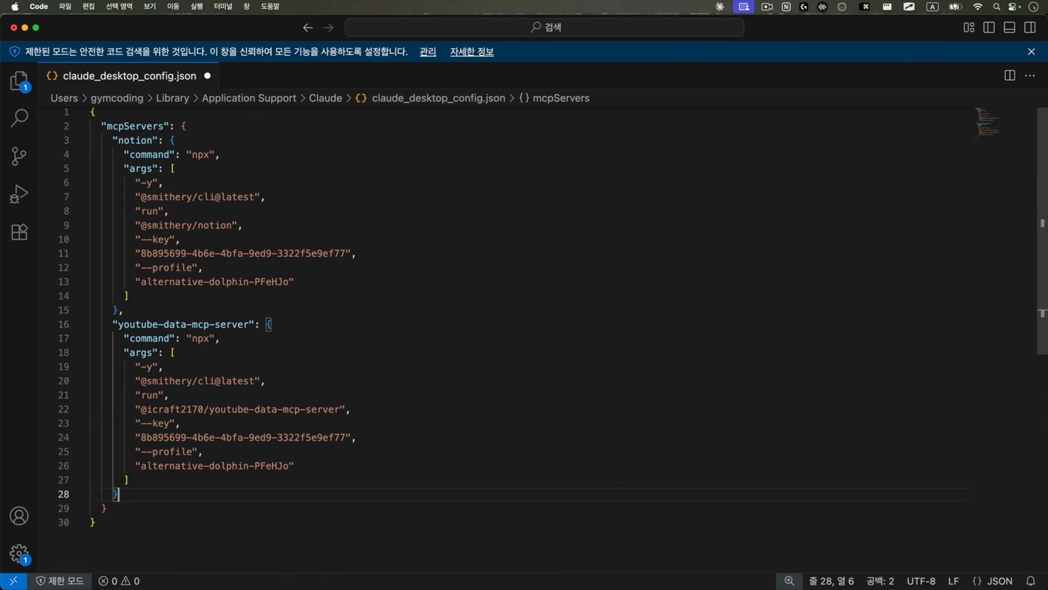
key(super+s)
Switch to Claude Desktop and quit it to reload the saved configuration
click(396, 205)
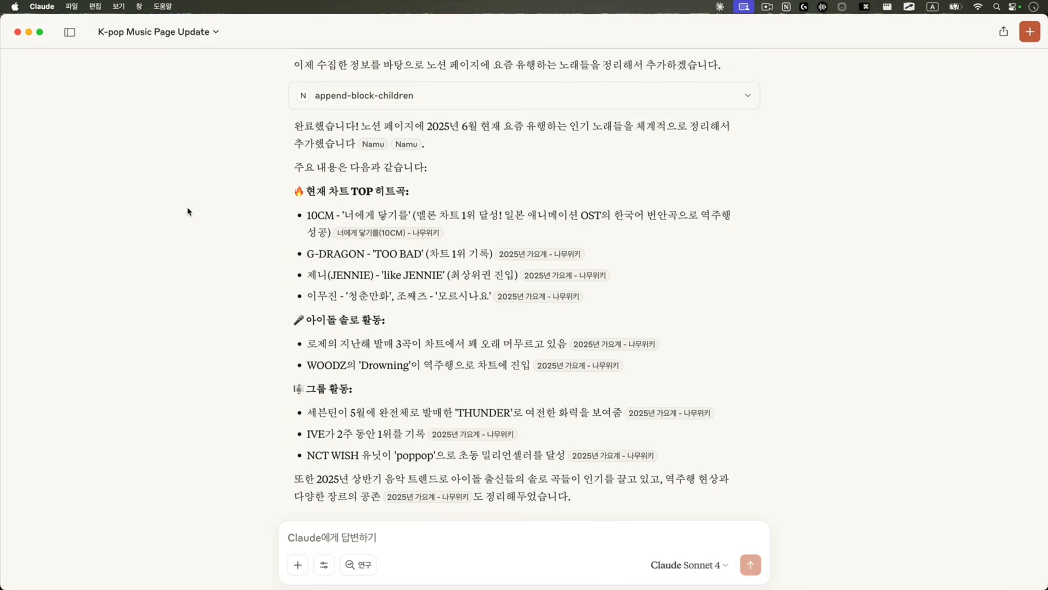
click(43, 6)
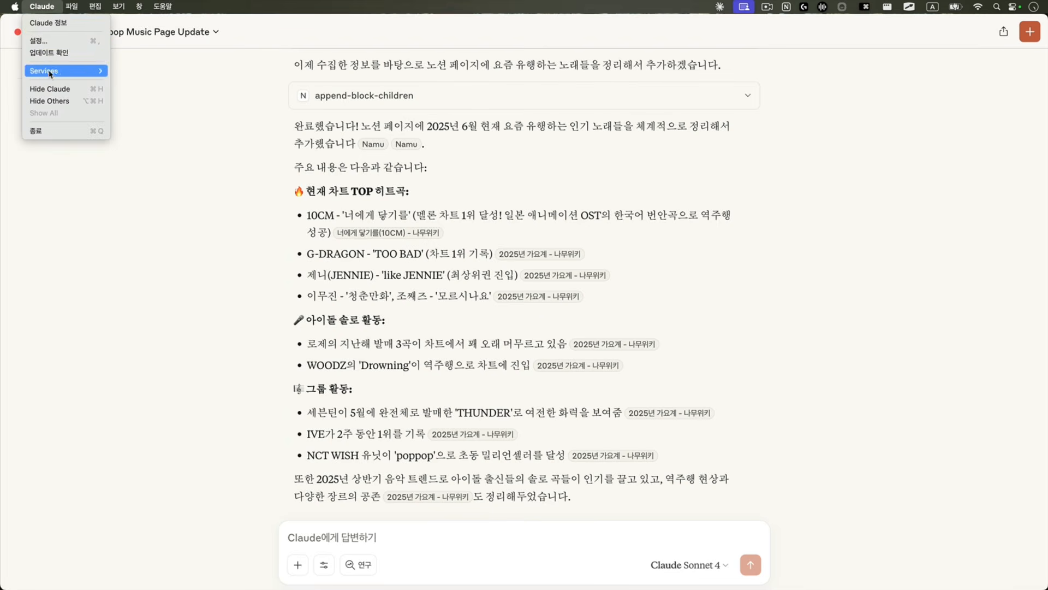
click(57, 131)
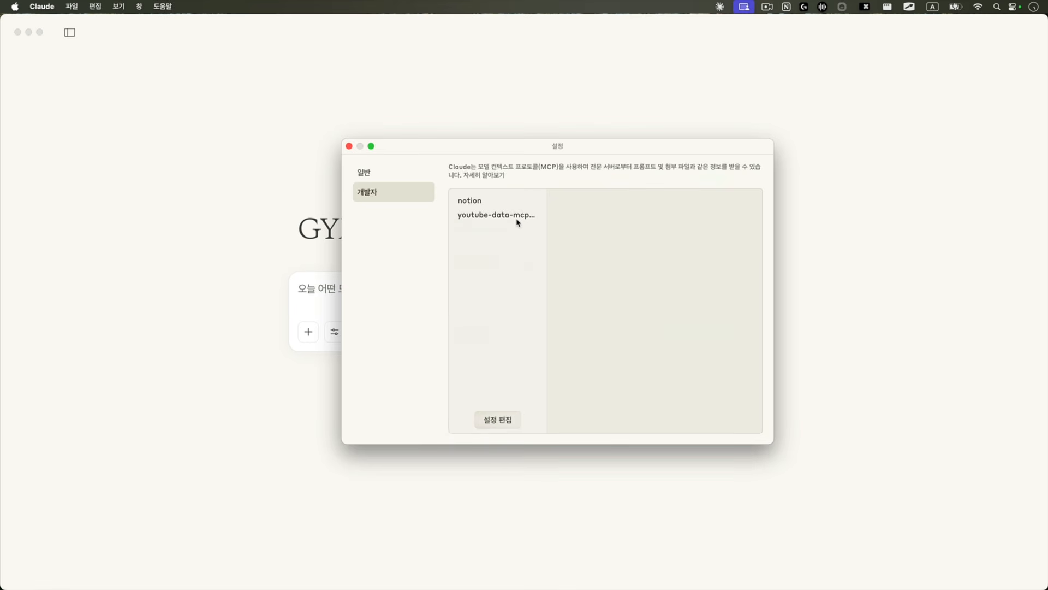
Check the status and arguments of youtube-data-mcp-server in the developer settings, and close the settings window
click(492, 216)
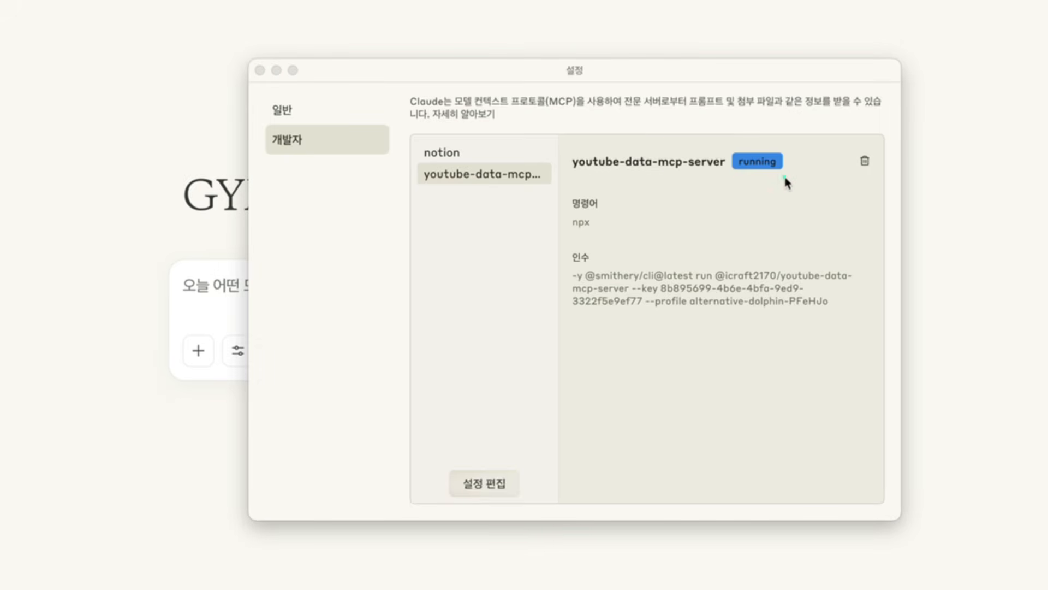
mouse_move(787, 177)
mouse_down()
mouse_move(800, 102)
mouse_move(733, 192)
mouse_up()
key(Escape)
key(super+w)
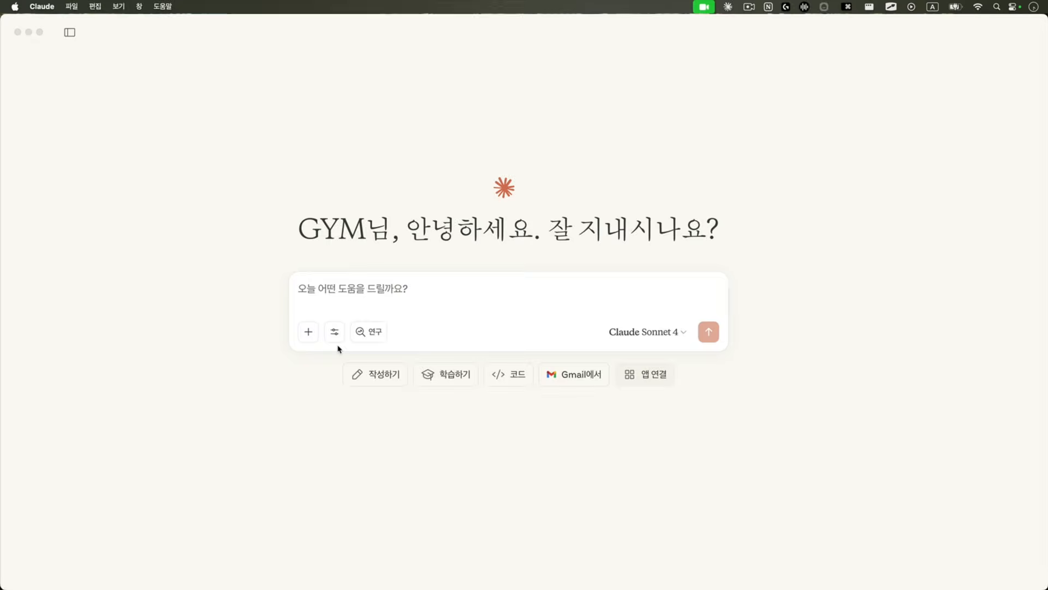
Enable all tools of youtube-data-mcp-server for the chat
click(237, 350)
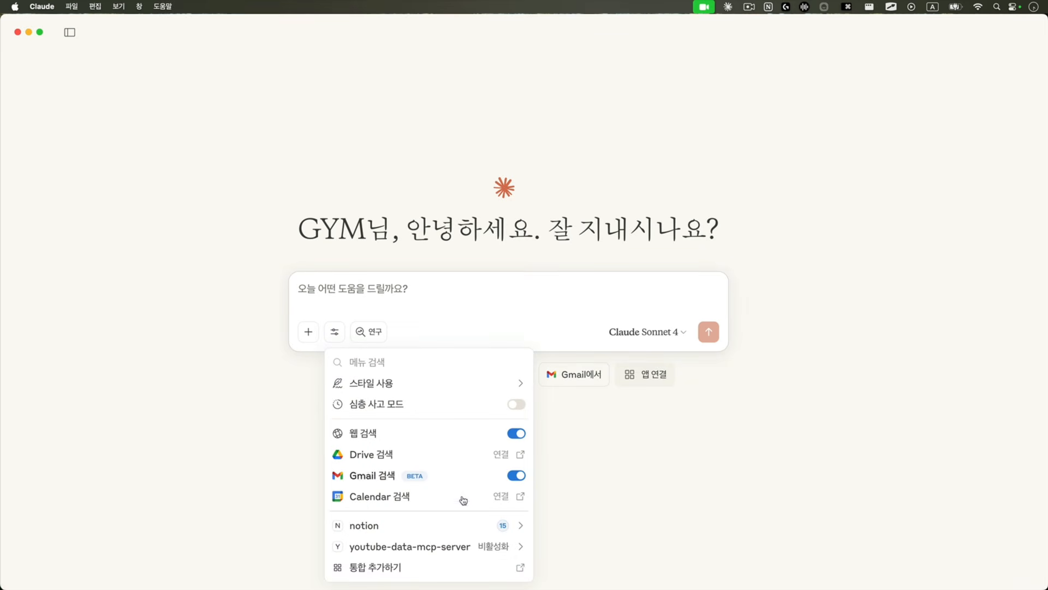
click(494, 546)
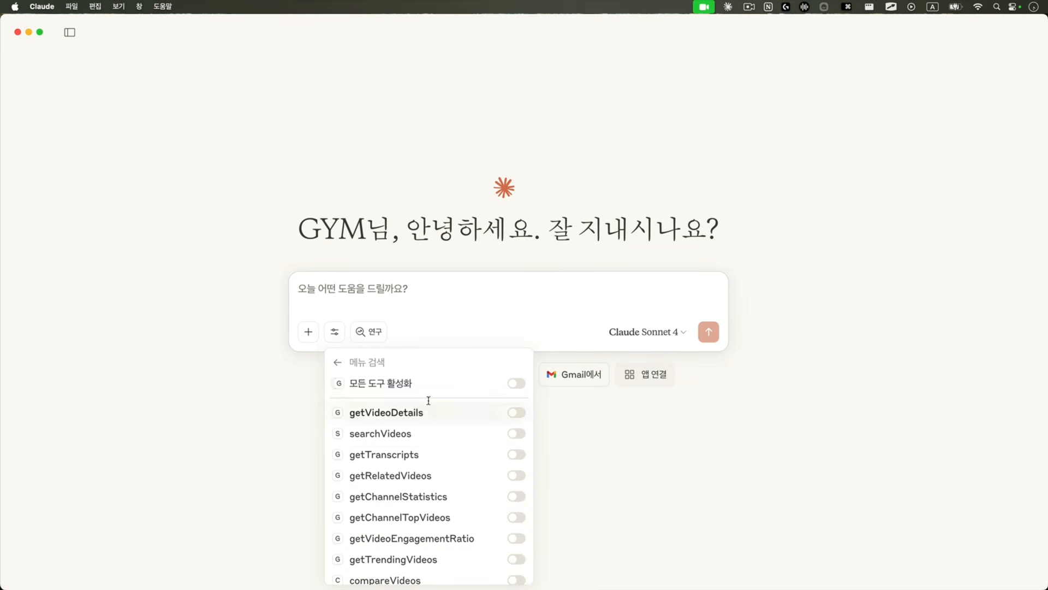
click(516, 386)
click(339, 362)
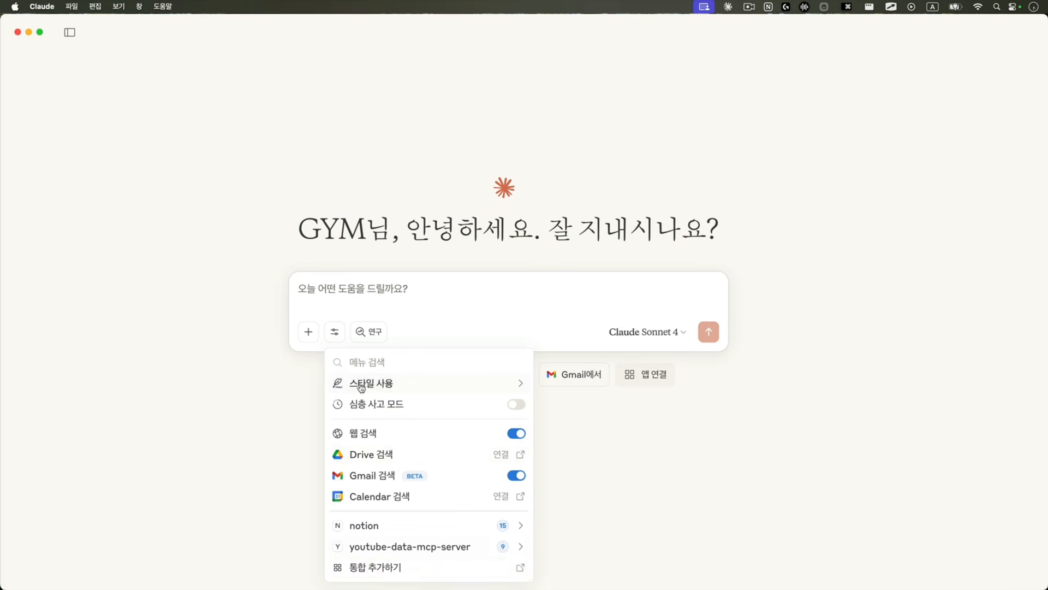
View the notion server's tool list and return to the message field
click(520, 527)
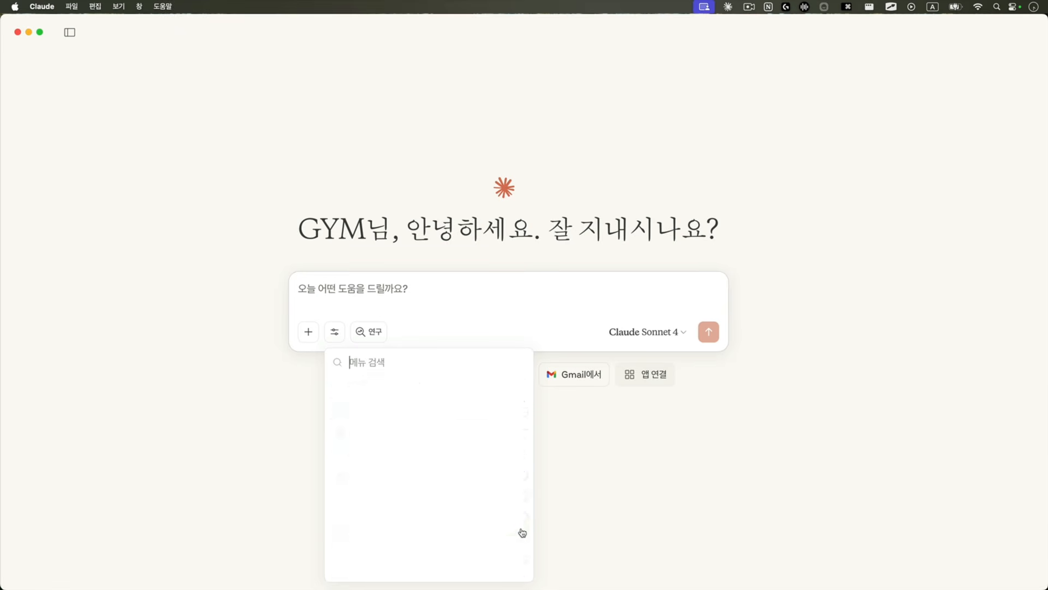
click(338, 362)
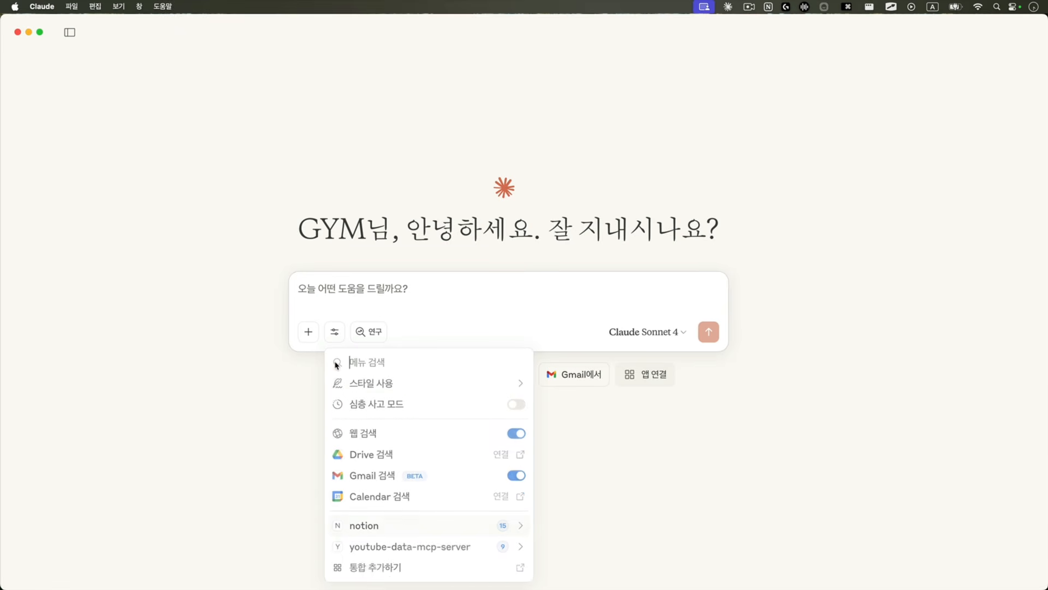
click(344, 291)
Switch to Chrome and examine the full tool list of YouTube MCP Server on Smithery, down to getChannelStatistics
key(super+Tab)
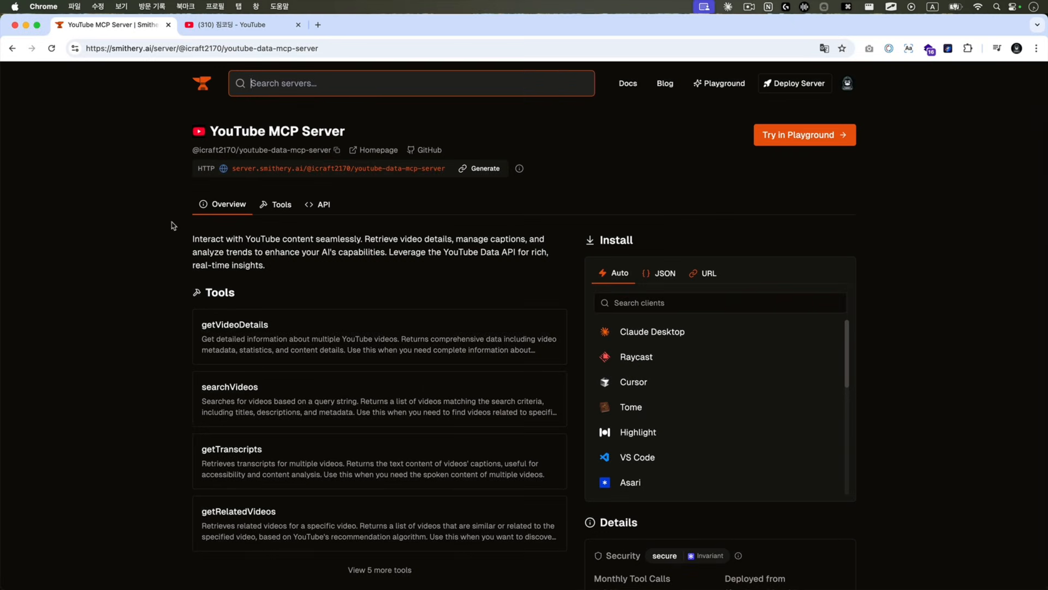
click(362, 568)
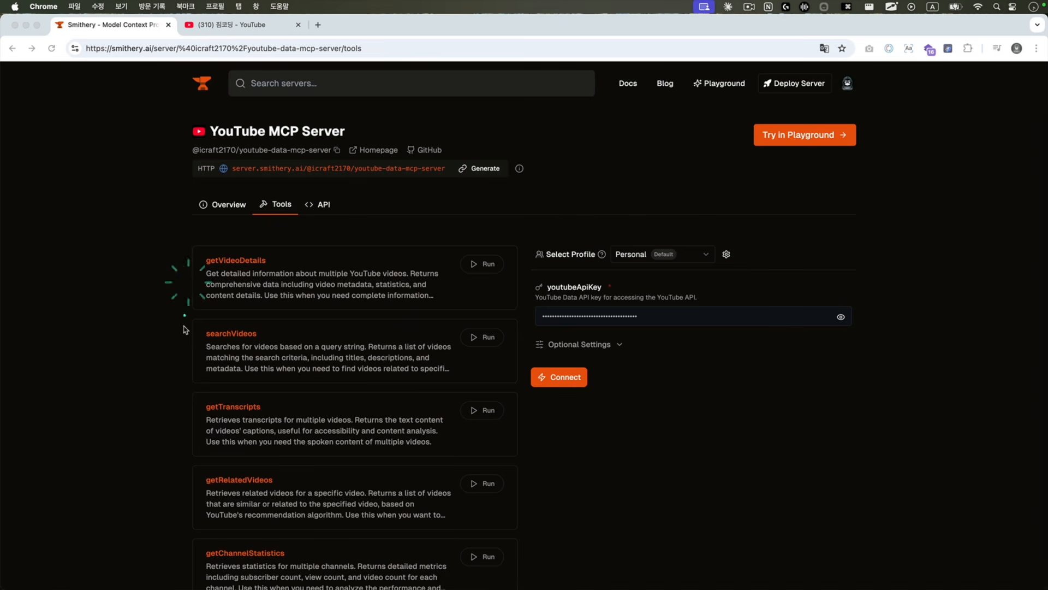
scroll(185, 334, down, 2)
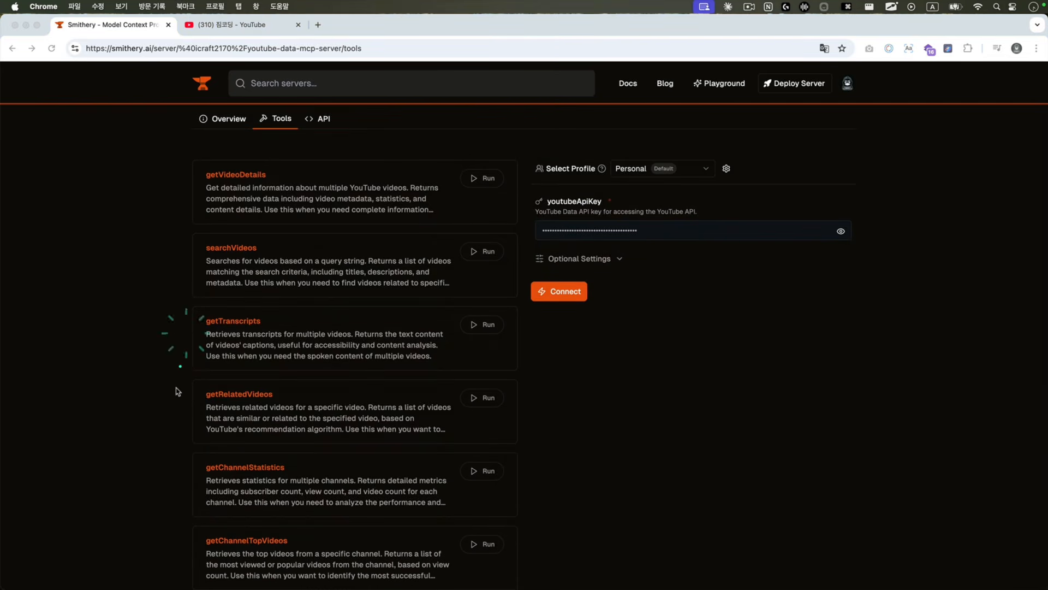
scroll(175, 399, down, 2)
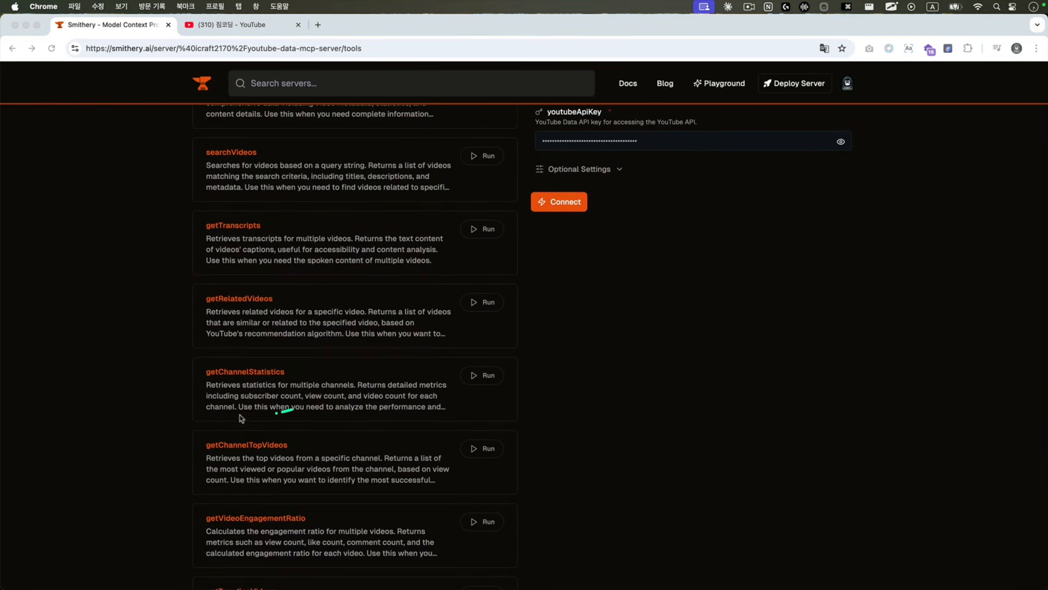
mouse_move(241, 418)
mouse_down()
mouse_move(281, 370)
mouse_move(266, 423)
mouse_up()
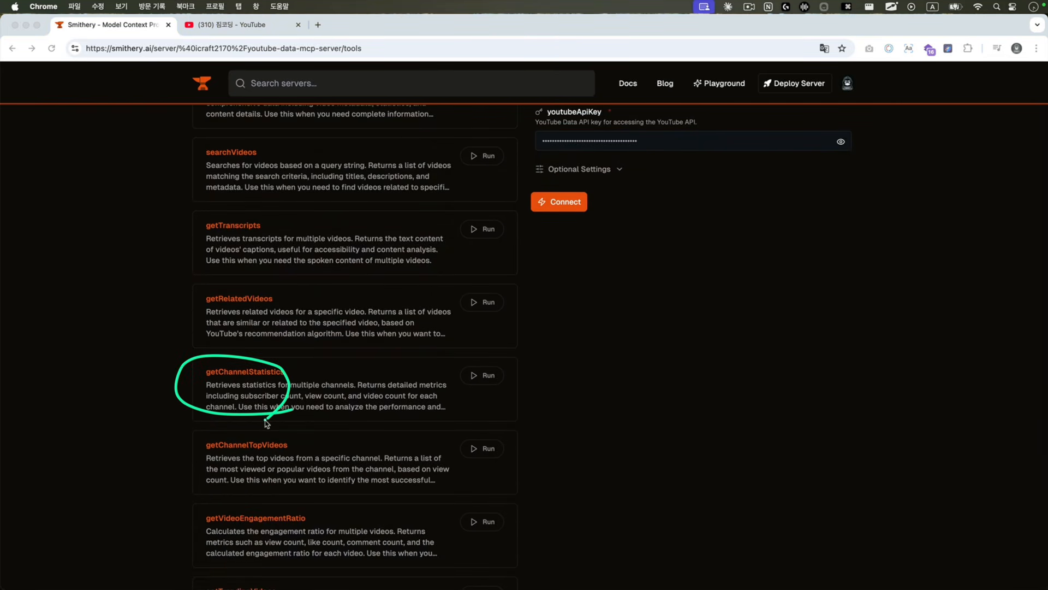
key(Escape)
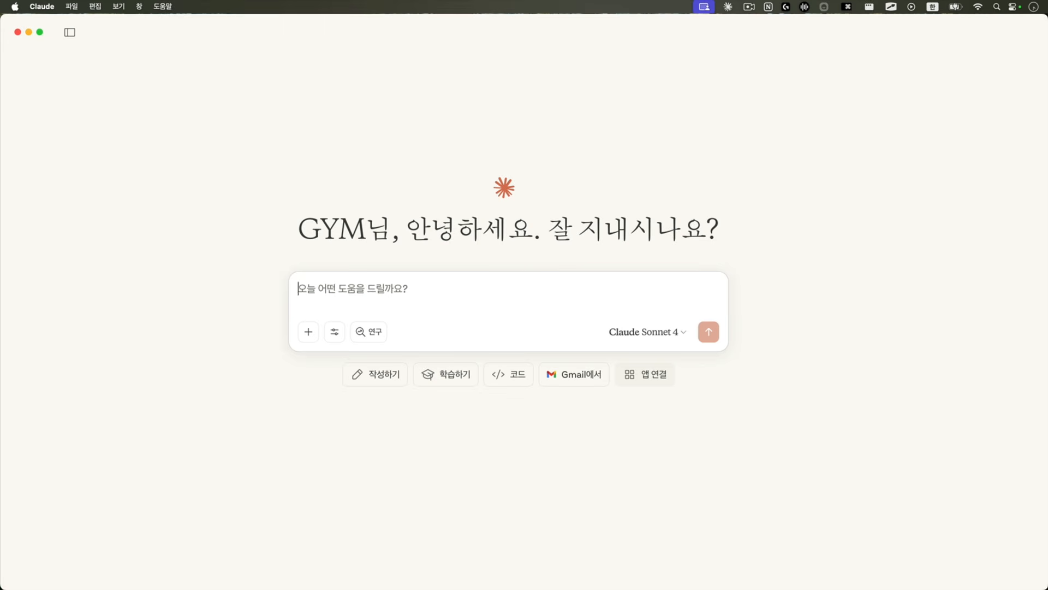
In Claude Desktop, send the prompt 유튜브 "짐코딩" 채널을 분석하고 앞으로 어떠한 콘텐츠를 제작하면 좋을지 제안해줘~!
text(유튜브 "짐코딩)
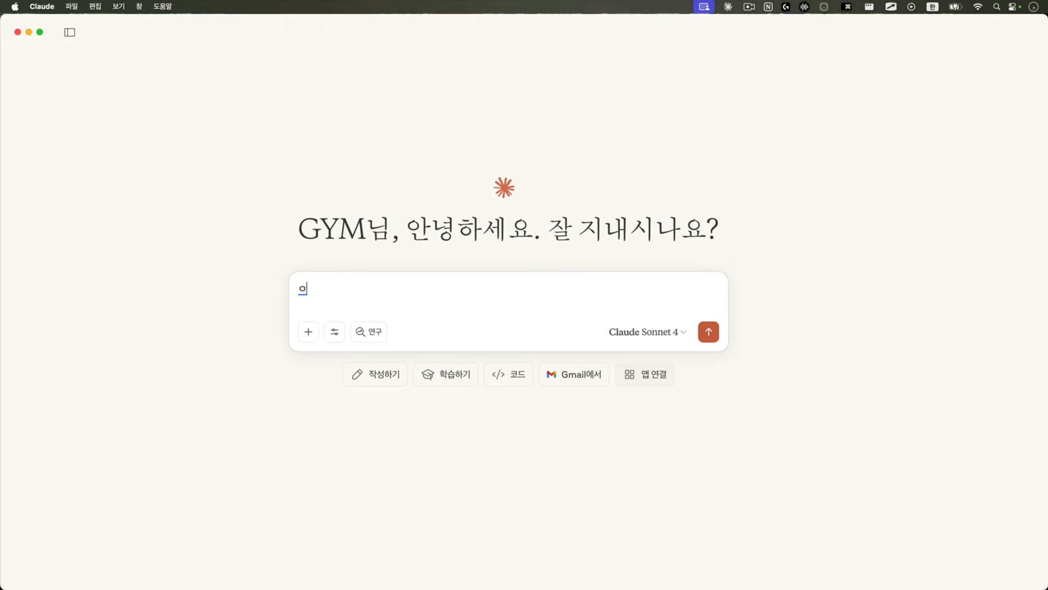
text(" )
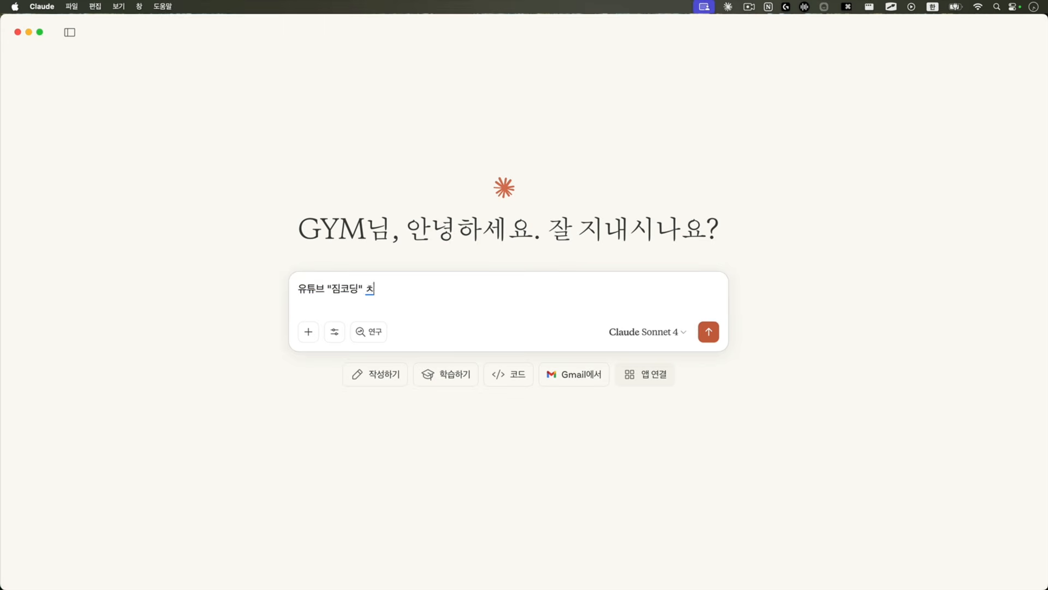
text(채널을 분석하고)
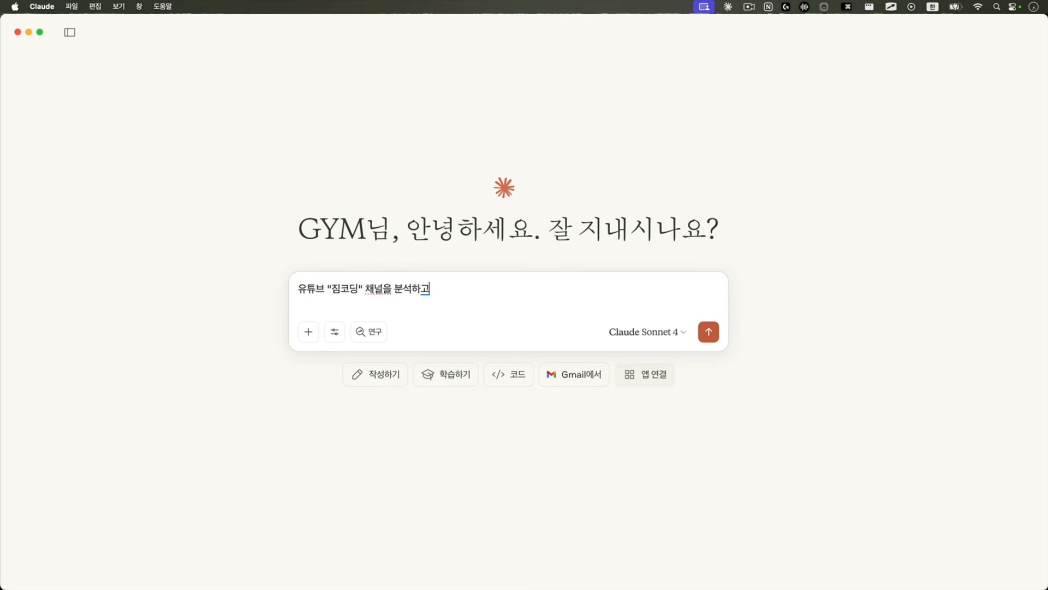
text( 앞으로 어떠한 콘텐츠를 제작함)
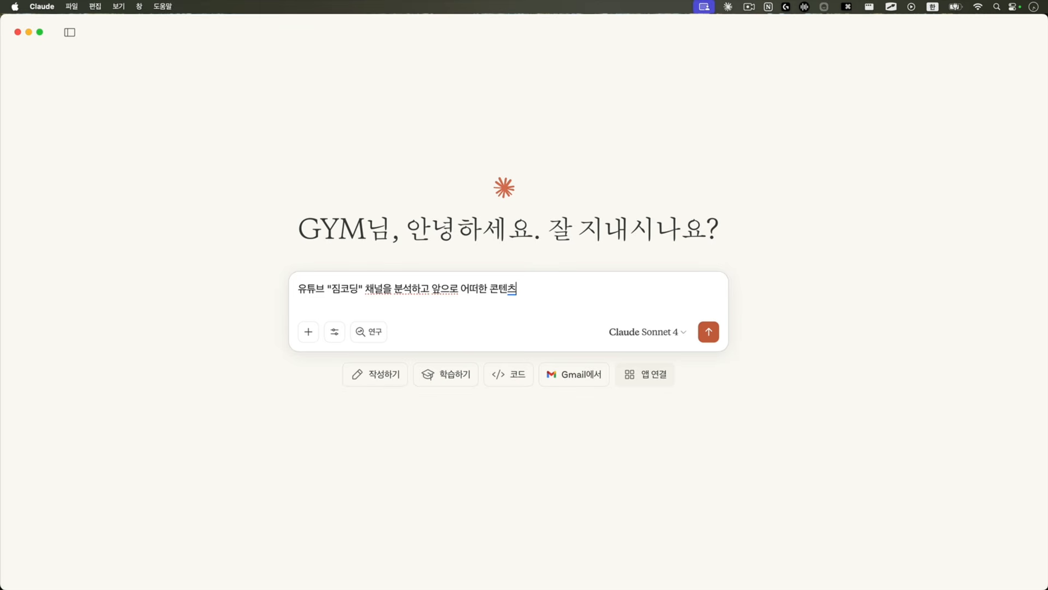
text(면 좋을)
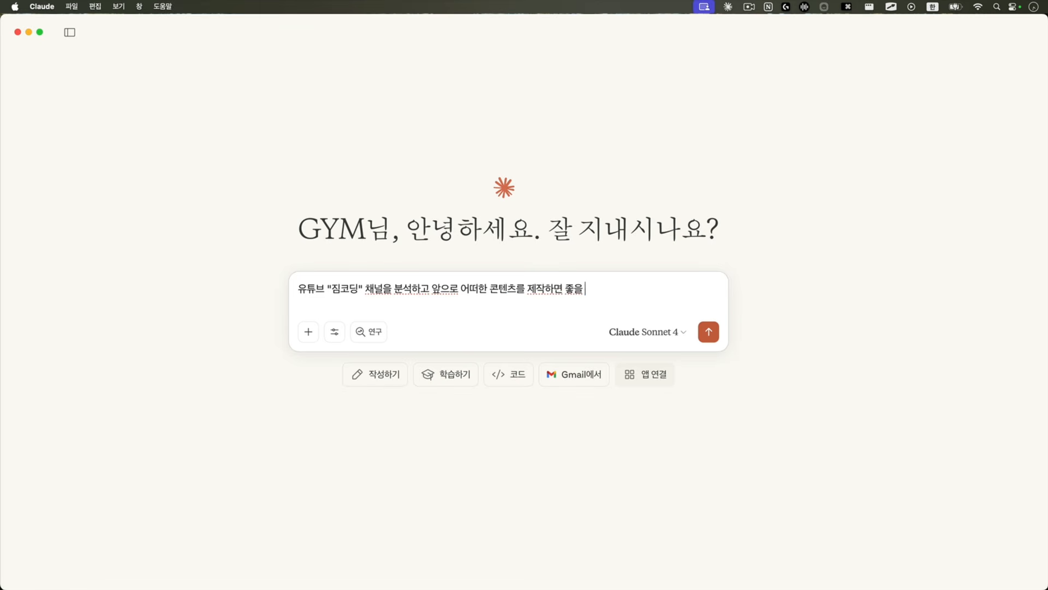
text(지 제안해줘~!)
key(Return)
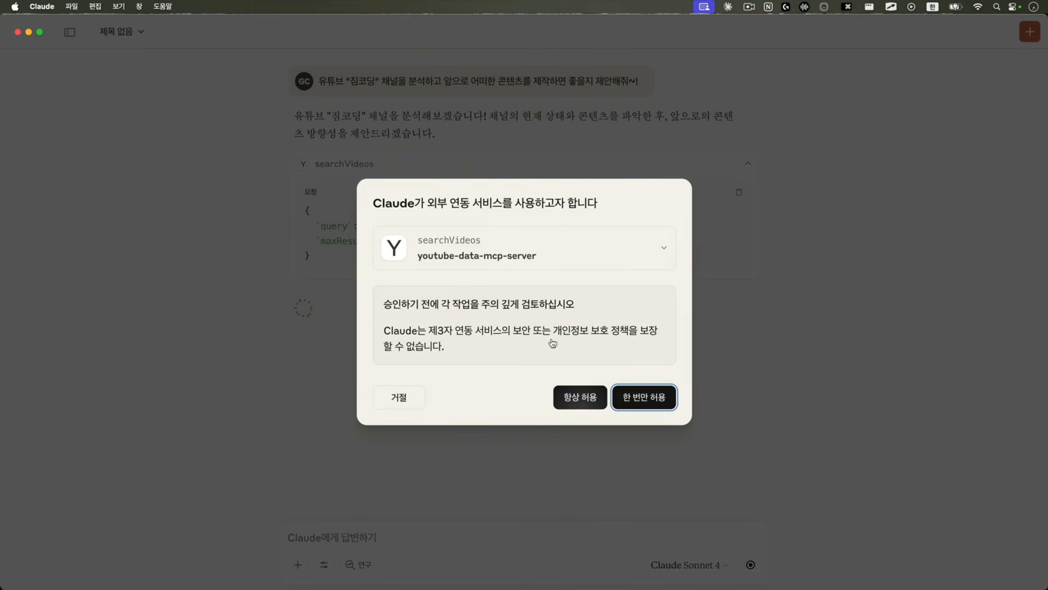
Always allow Claude to use the searchVideos and getChannelStatistics tools of youtube-data-mcp-server
click(584, 402)
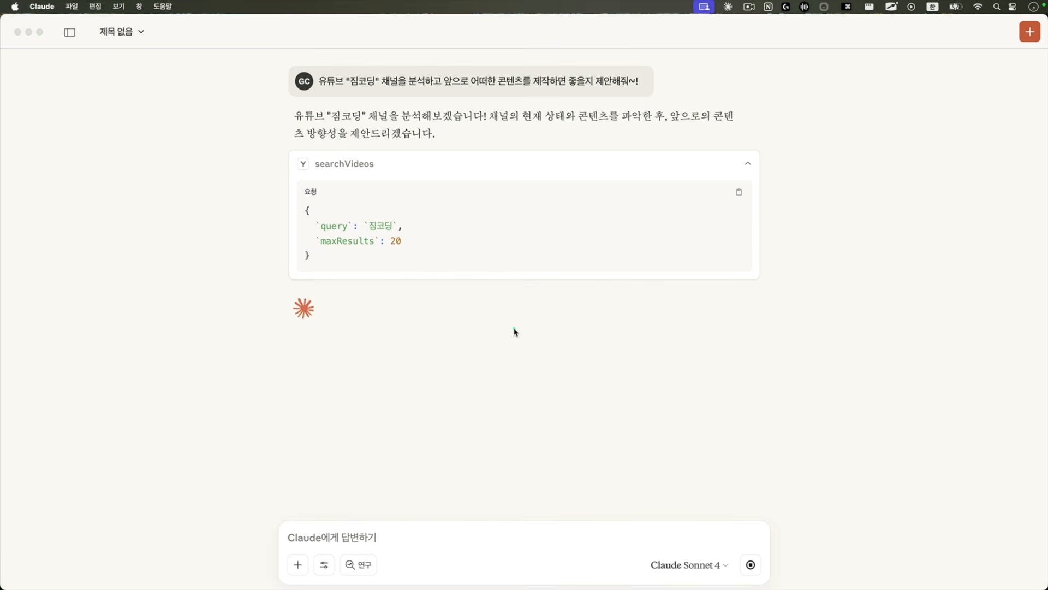
mouse_move(469, 224)
mouse_down()
mouse_move(600, 334)
mouse_move(580, 280)
mouse_move(626, 347)
mouse_up()
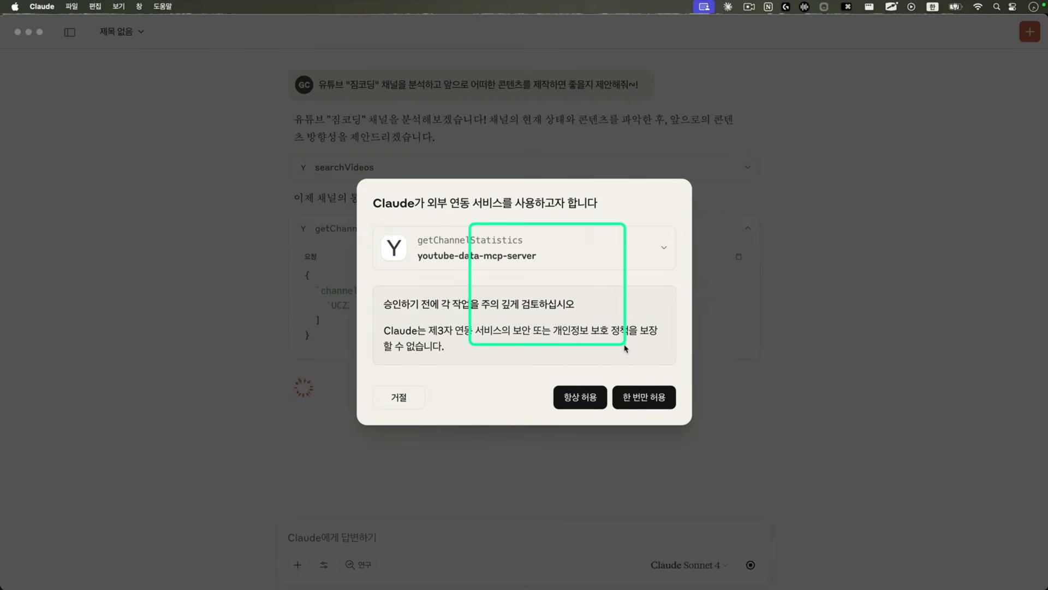
click(580, 397)
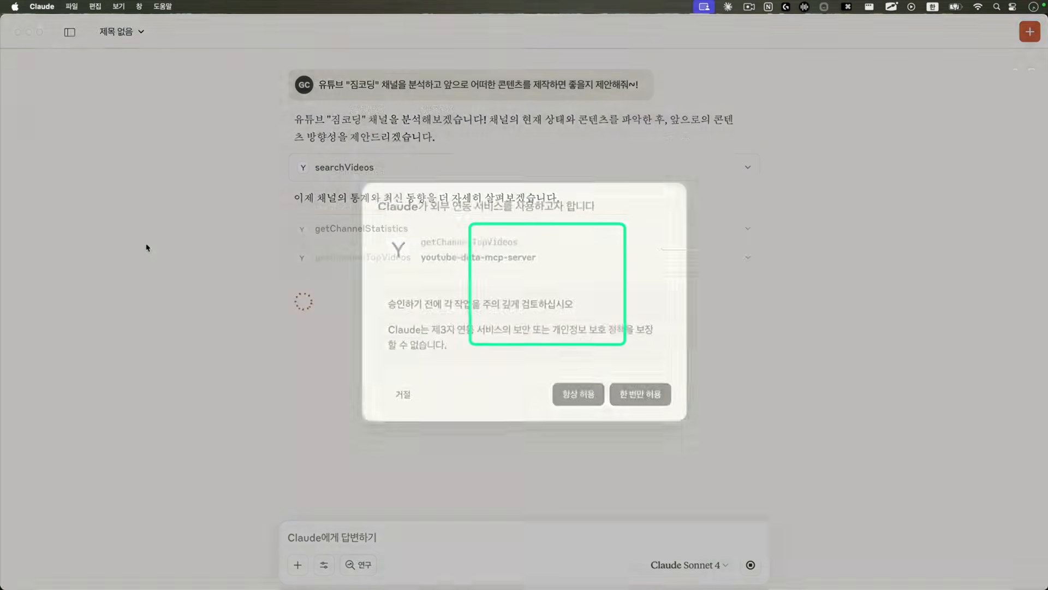
mouse_move(146, 244)
mouse_down()
mouse_move(164, 189)
mouse_move(129, 262)
mouse_move(126, 350)
mouse_up()
drag(90, 297, 171, 306)
mouse_move(136, 331)
mouse_down()
mouse_move(90, 369)
mouse_move(158, 386)
mouse_up()
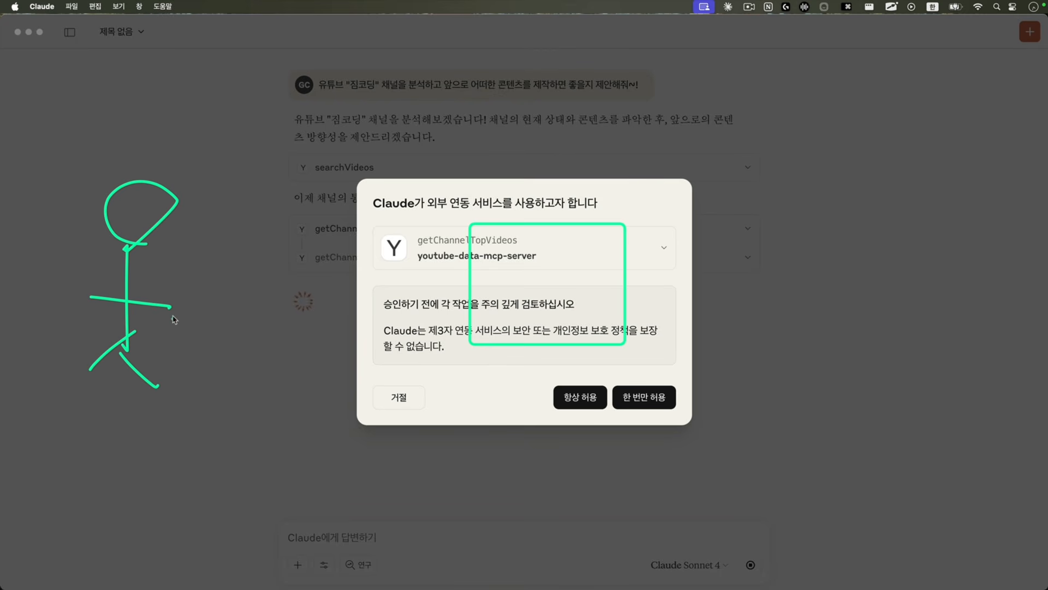
mouse_move(179, 300)
mouse_down()
mouse_move(420, 279)
mouse_move(371, 309)
mouse_move(194, 349)
mouse_move(234, 364)
mouse_up()
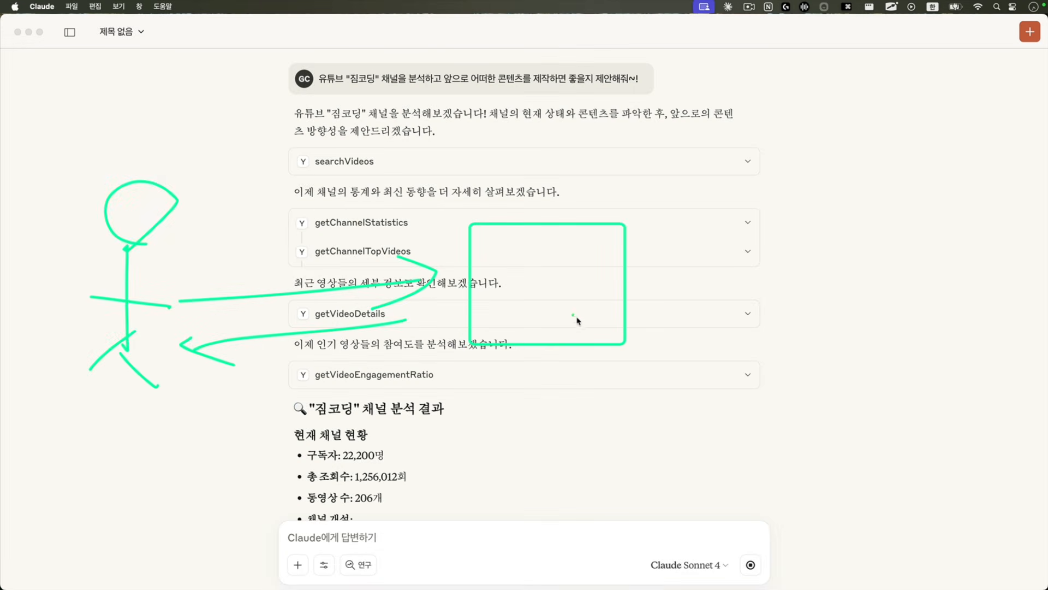
mouse_move(643, 271)
mouse_down()
mouse_move(849, 274)
mouse_move(840, 298)
mouse_up()
drag(865, 311, 955, 327)
drag(862, 264, 913, 339)
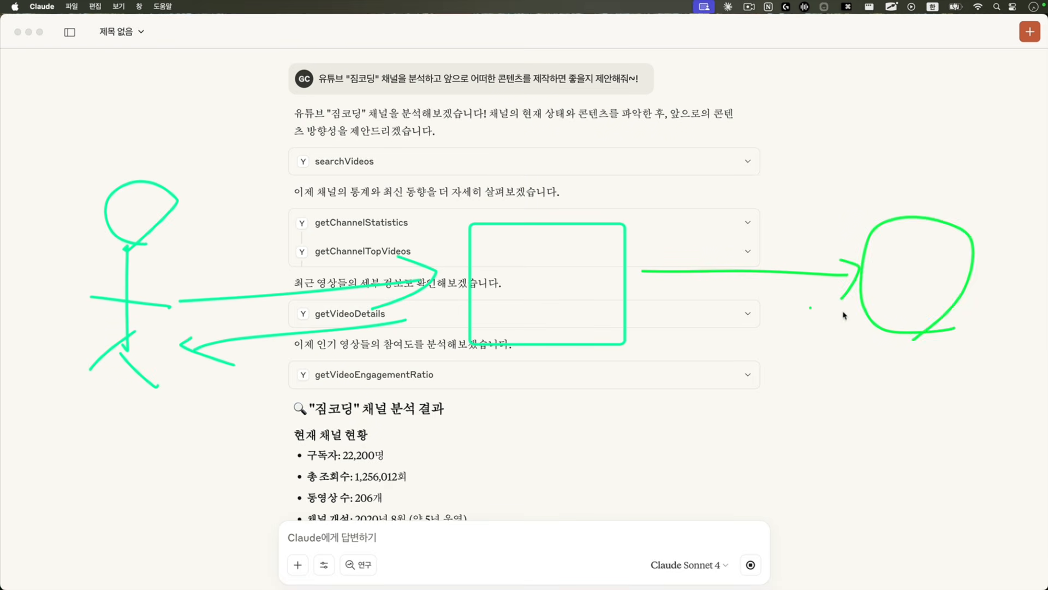
mouse_move(857, 312)
mouse_down()
mouse_move(689, 313)
mouse_move(695, 330)
mouse_up()
drag(628, 209, 786, 113)
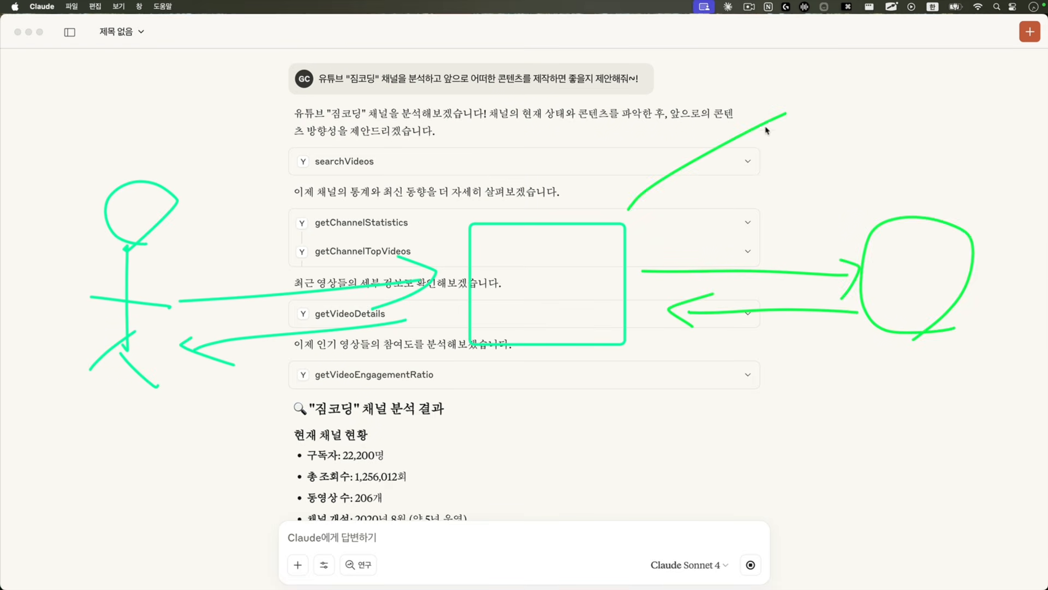
drag(796, 156, 677, 219)
mouse_move(879, 145)
mouse_down()
mouse_move(802, 160)
mouse_move(875, 172)
mouse_up()
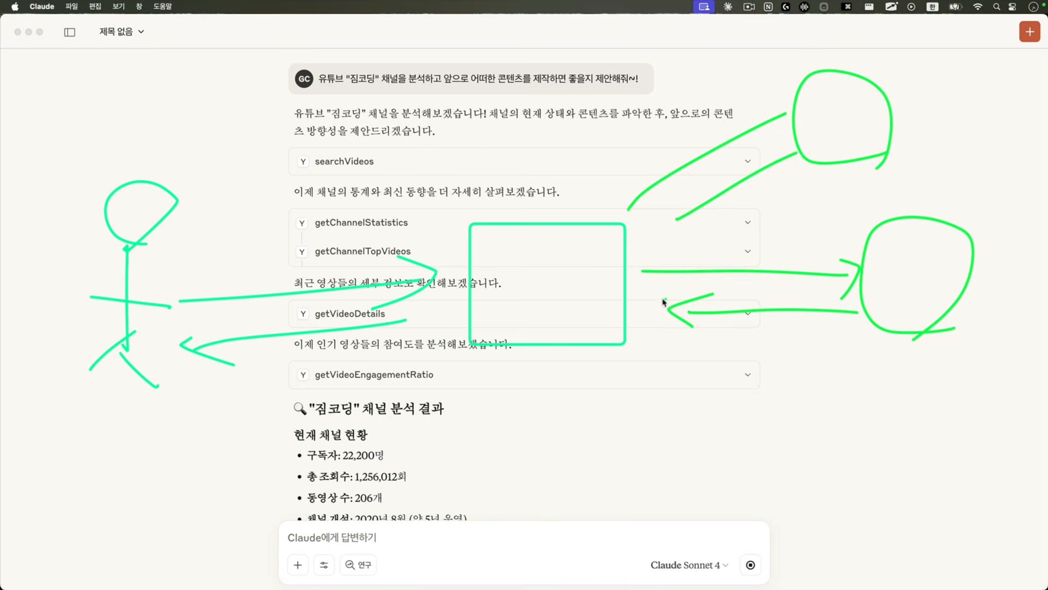
click(523, 339)
key(Escape)
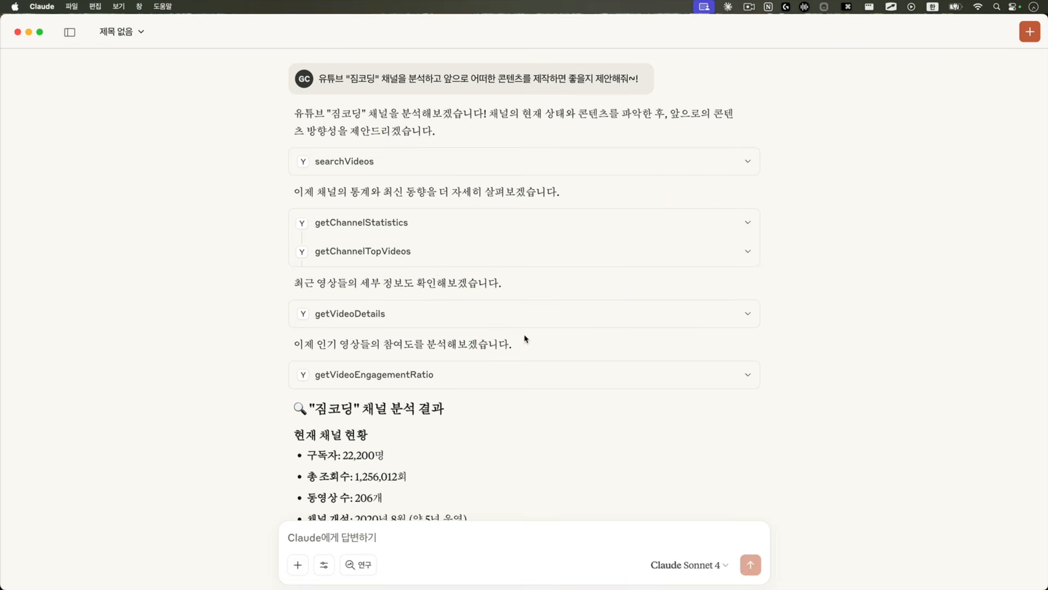
scroll(524, 337, down, 5)
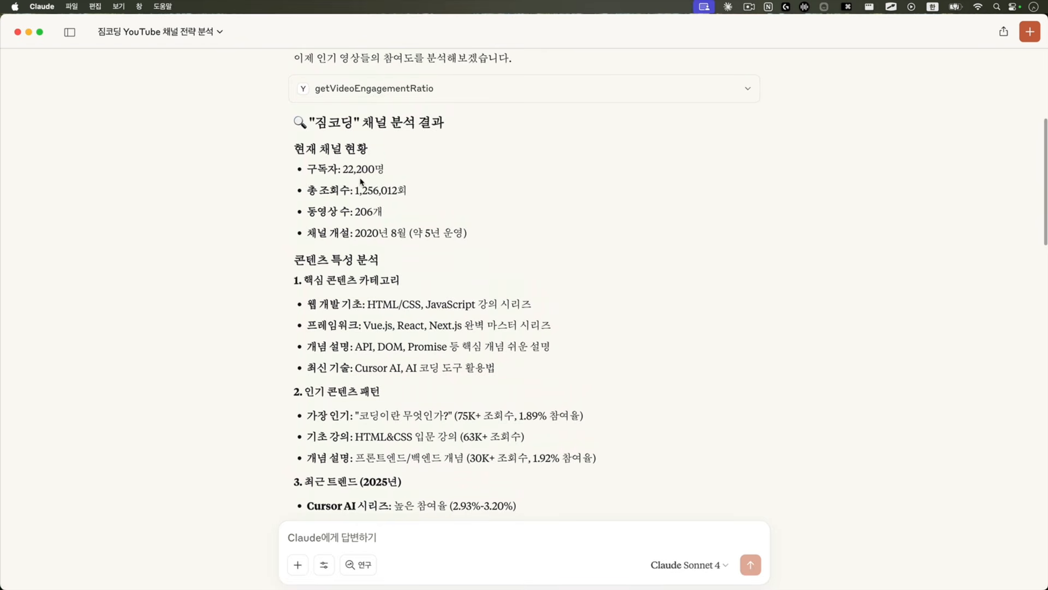
mouse_move(282, 137)
mouse_down()
mouse_move(265, 148)
mouse_move(270, 252)
mouse_up()
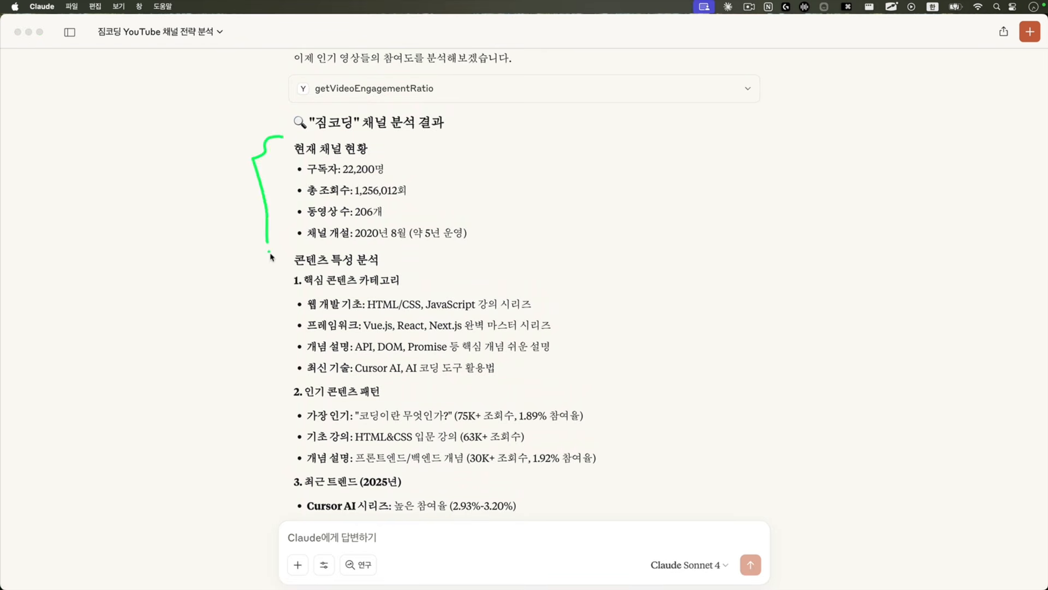
key(Escape)
scroll(262, 277, down, 3)
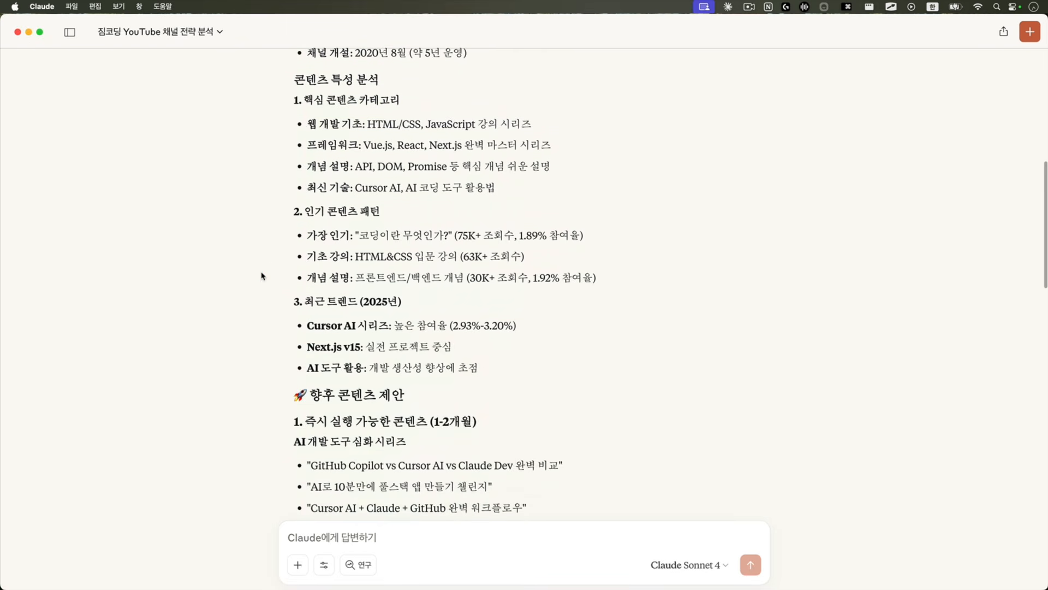
key(ctrl+a)
drag(284, 110, 268, 271)
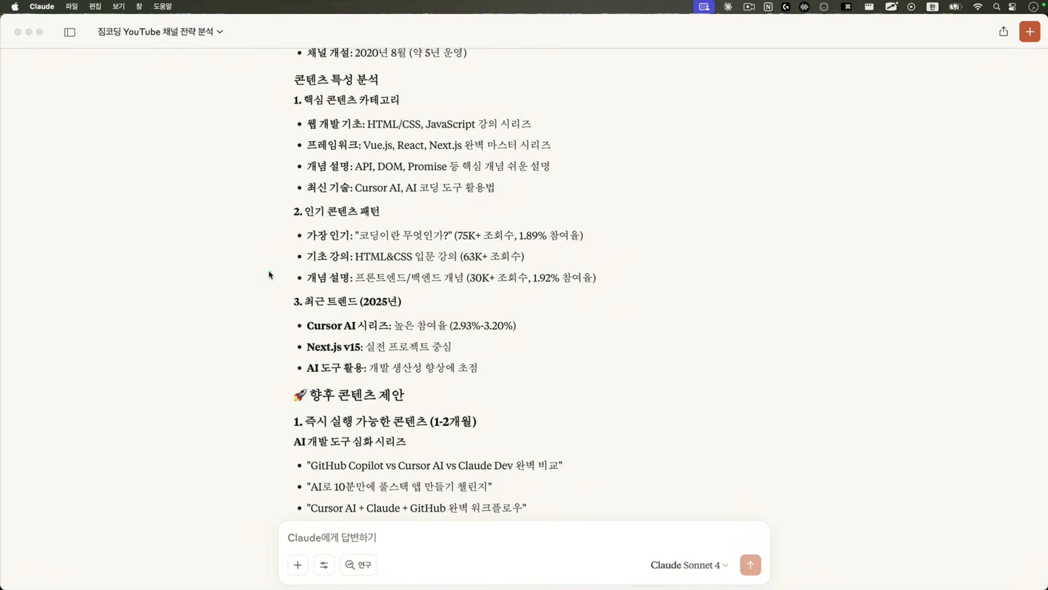
drag(305, 222, 367, 214)
key(Escape)
scroll(381, 289, down, 6)
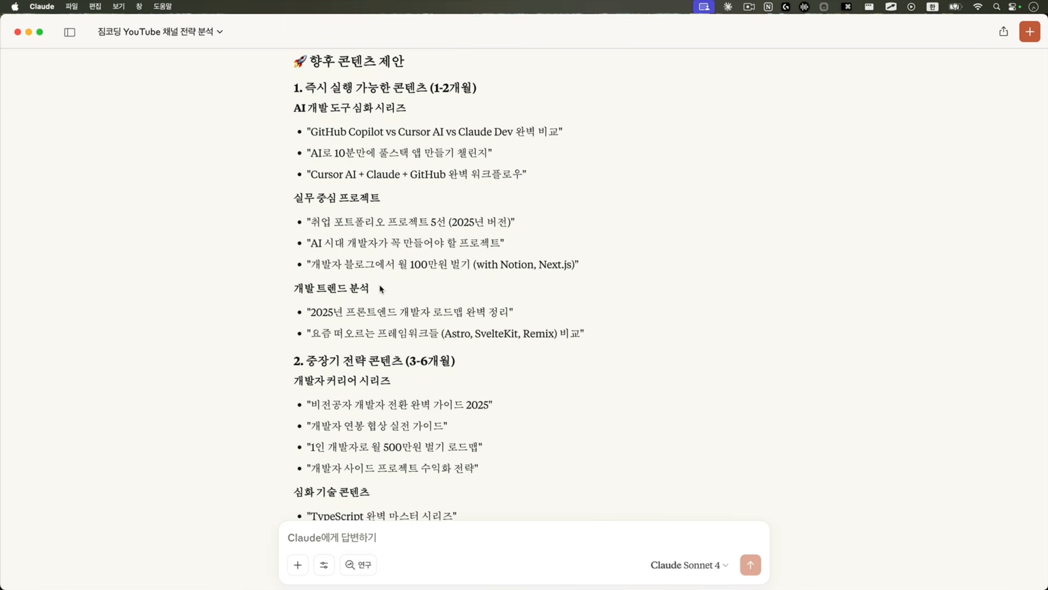
key(super+shift+a)
mouse_move(283, 93)
mouse_down()
mouse_move(235, 156)
mouse_move(233, 417)
mouse_up()
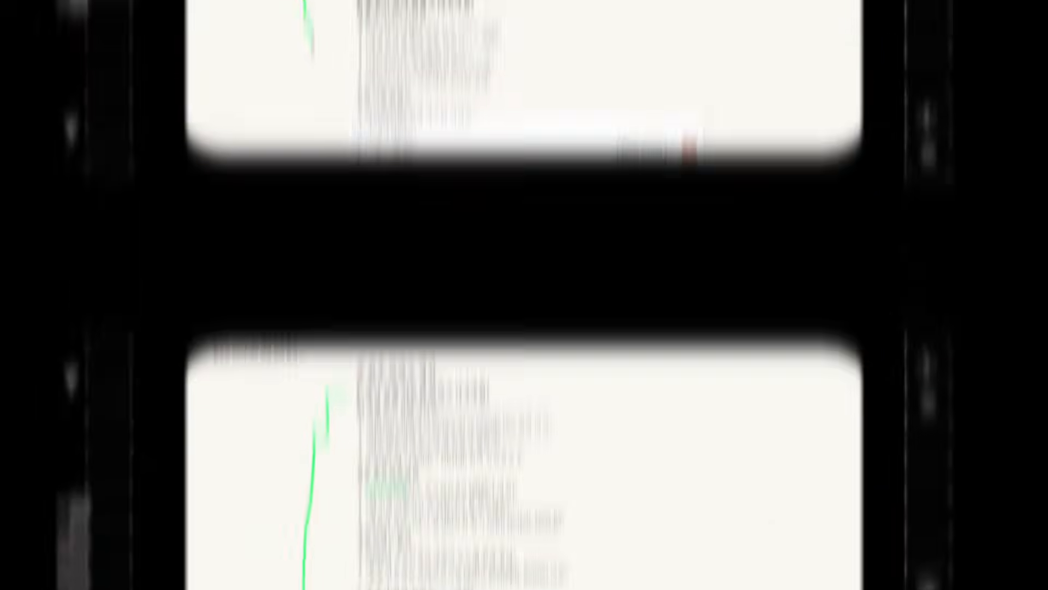
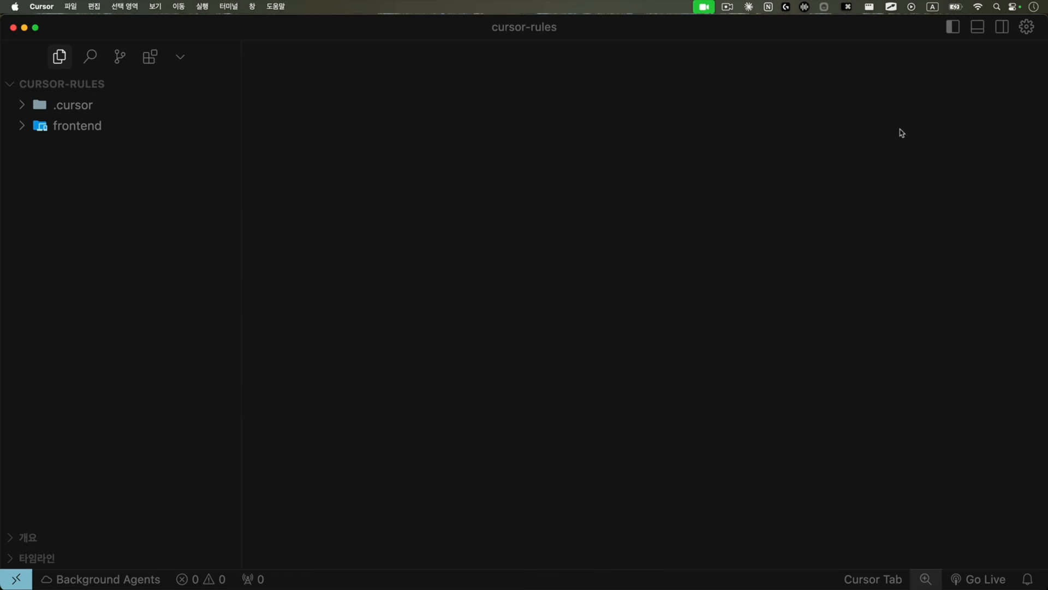
Switch to Cursor, open Cursor Settings with the side bar hidden, and show the Tools & Integrations settings
key(super+equal)
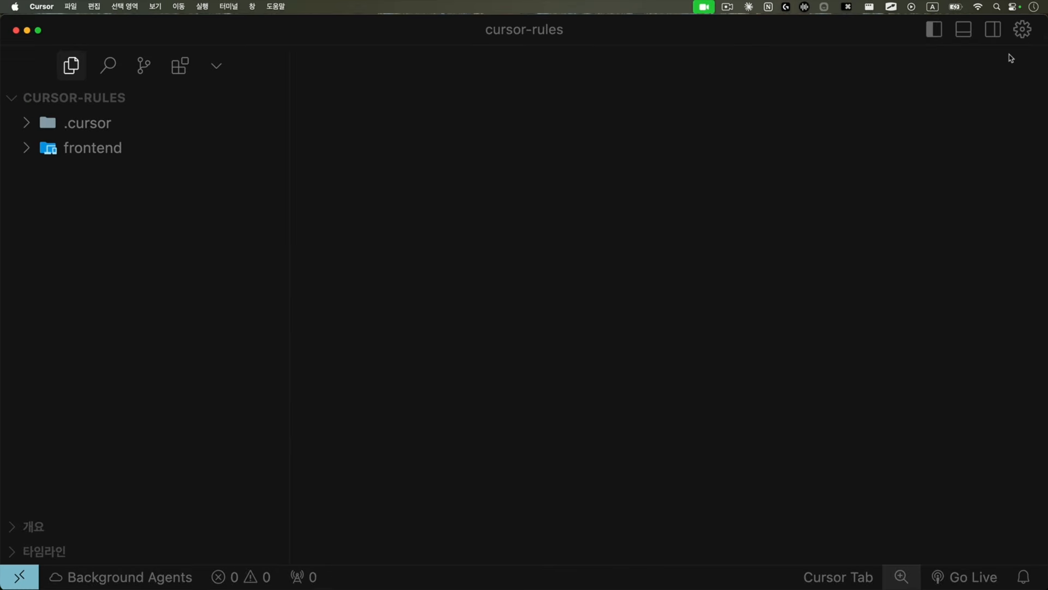
click(1023, 29)
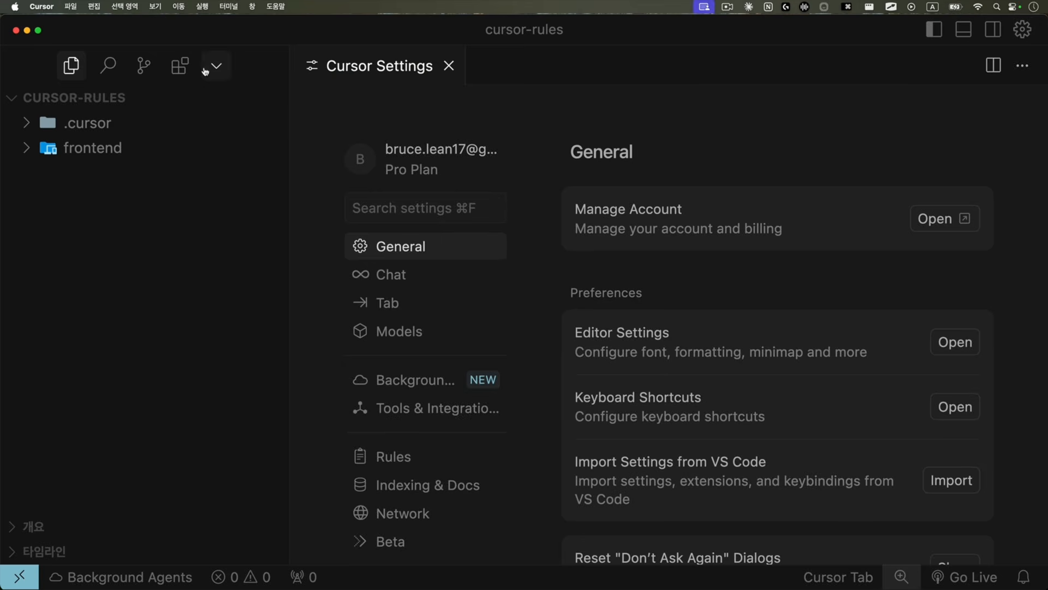
key(super+b)
scroll(339, 149, down, 3)
key(super+minus)
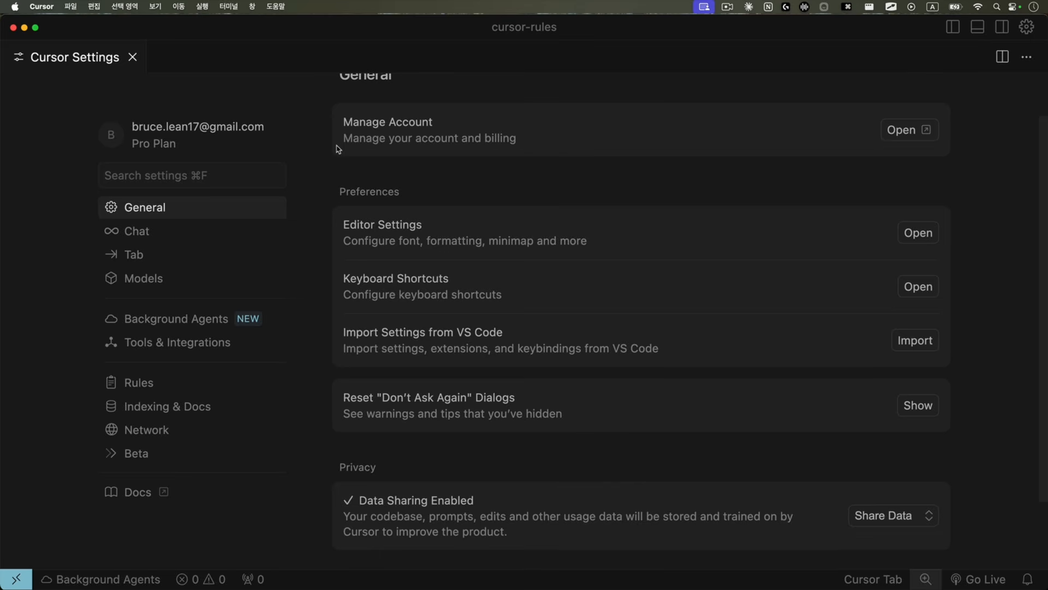
click(208, 348)
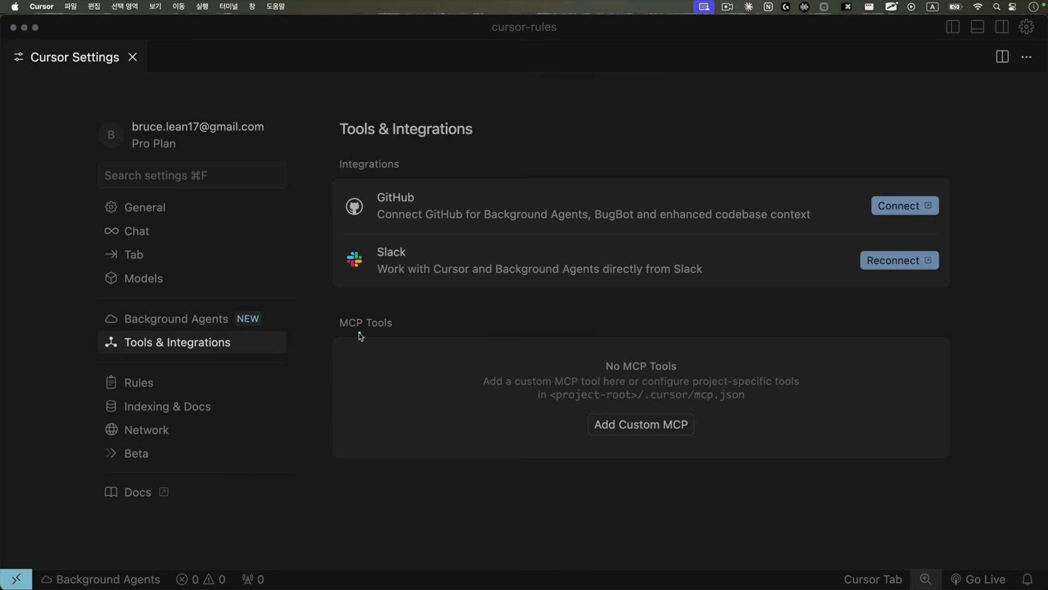
Start adding a custom MCP in Cursor and insert an empty line inside the mcpServers object of mcp.json
drag(333, 332, 403, 333)
click(644, 431)
click(222, 147)
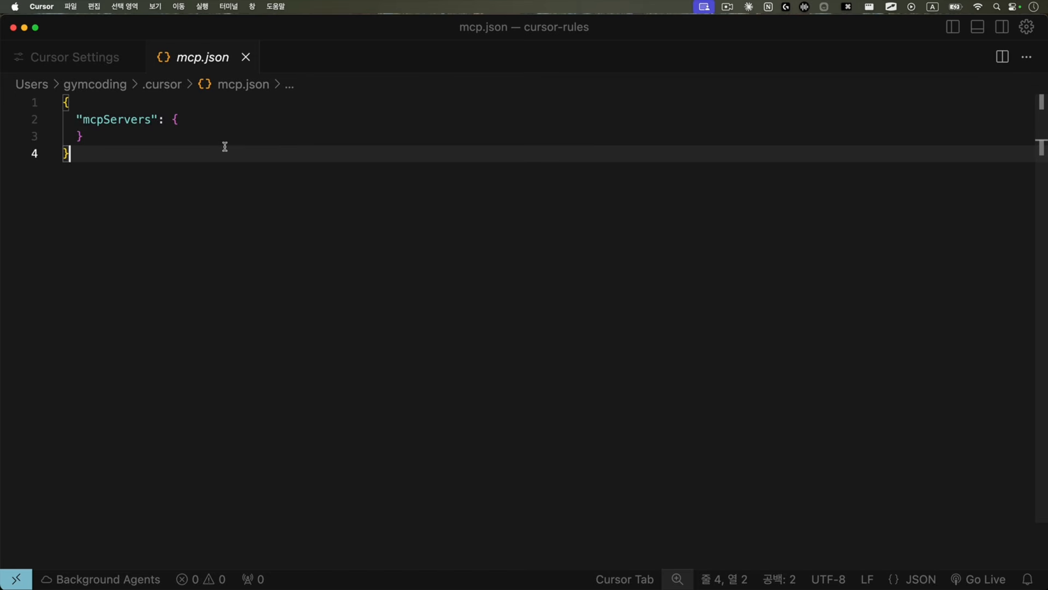
click(229, 118)
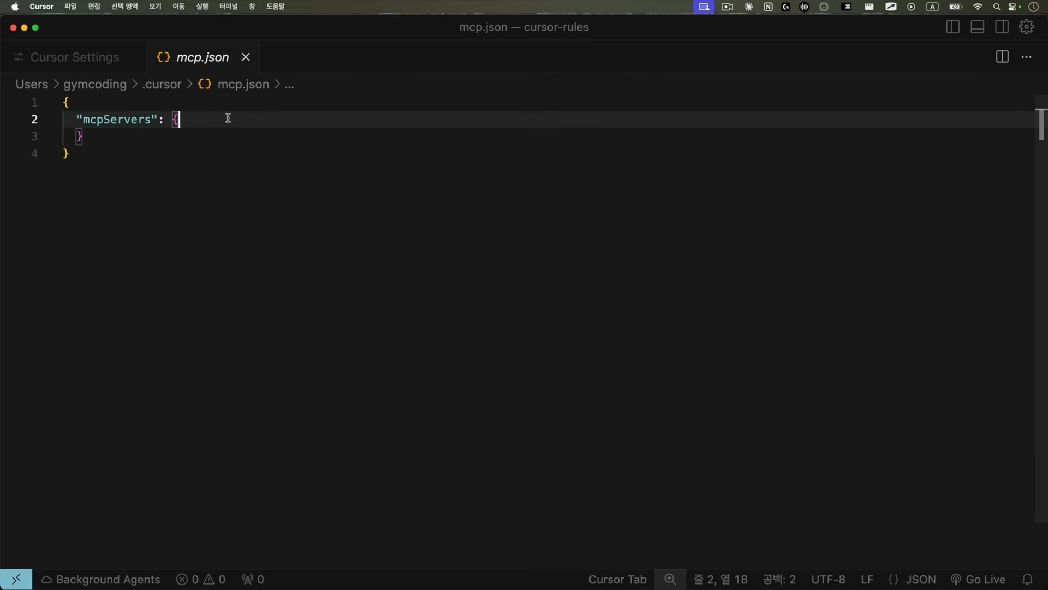
key(Return)
click(107, 199)
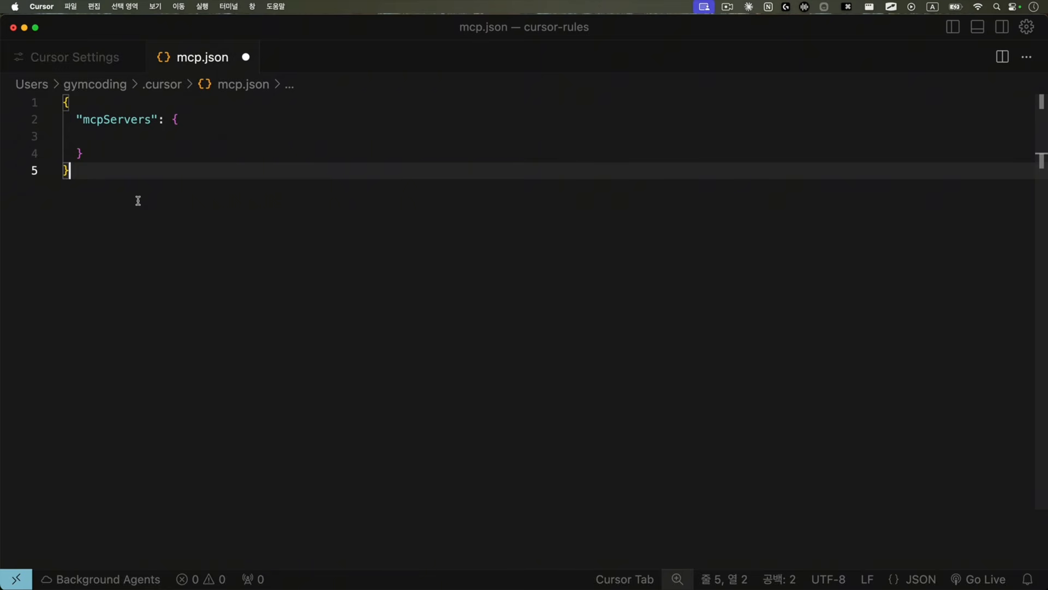
Switch to Chrome and open the MCP Tools directory in the Cursor docs from the cursor.com site
key(super+Tab)
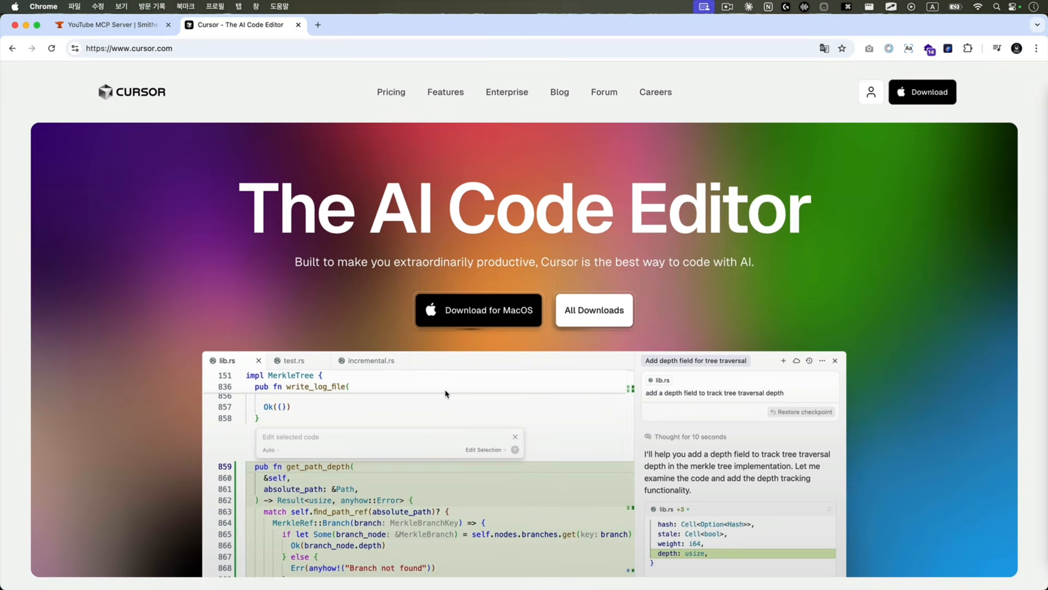
scroll(446, 393, down, 20)
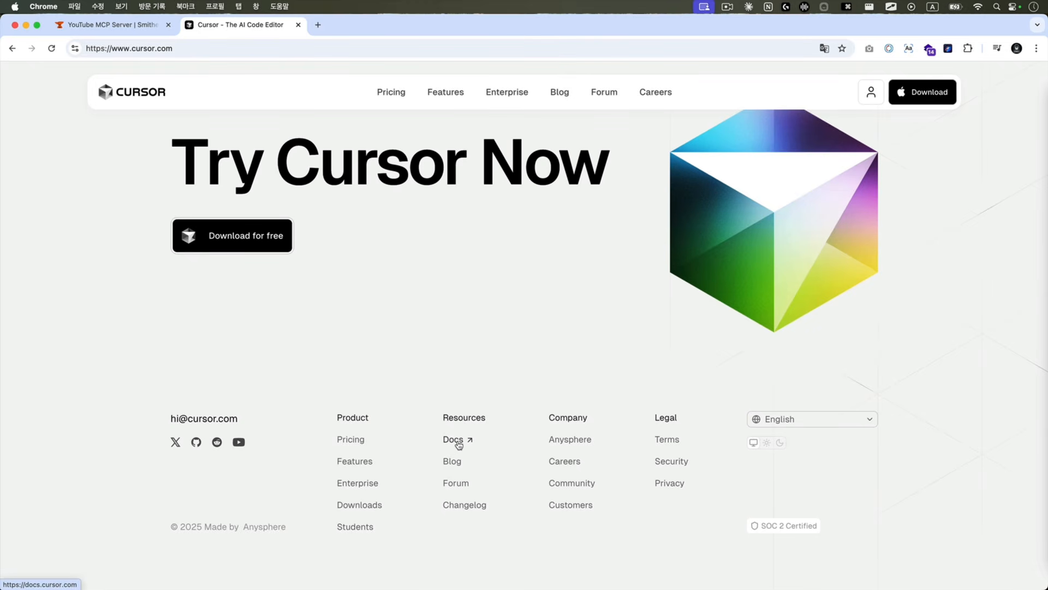
click(459, 445)
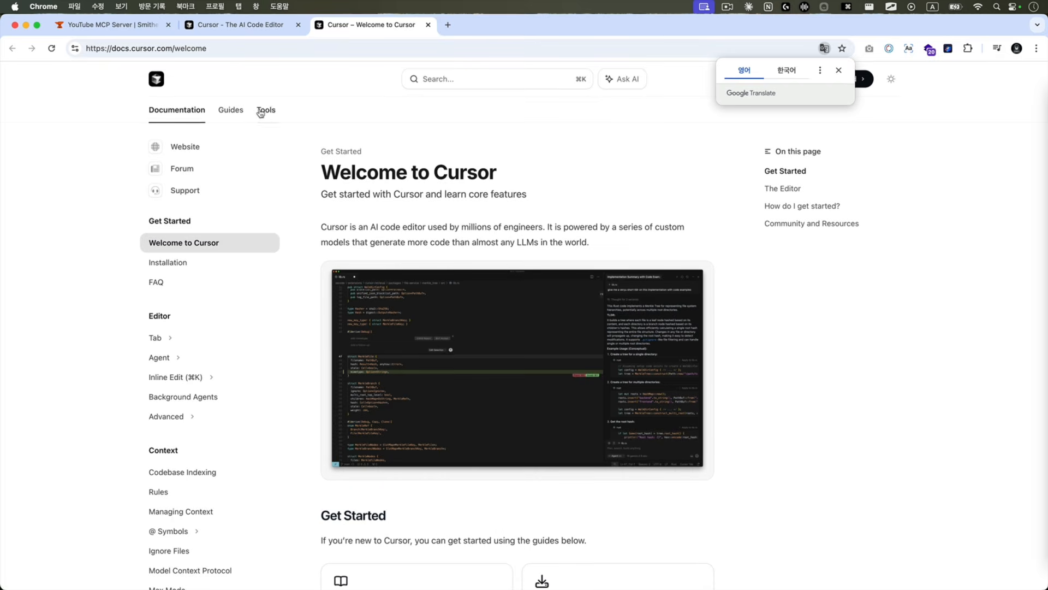
mouse_move(286, 124)
mouse_down()
mouse_move(320, 111)
mouse_move(294, 137)
mouse_up()
key(Escape)
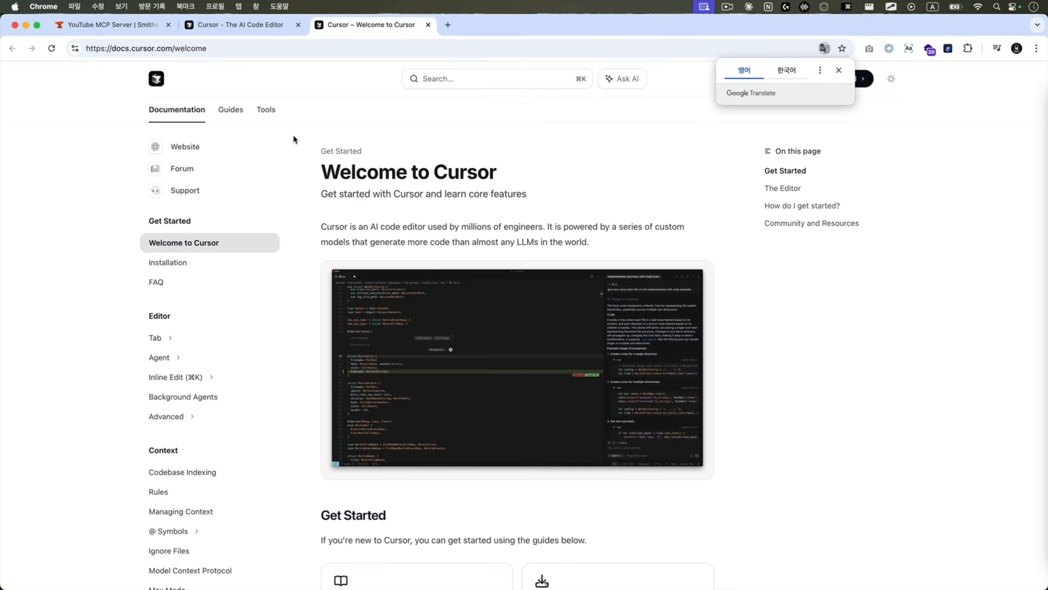
click(272, 118)
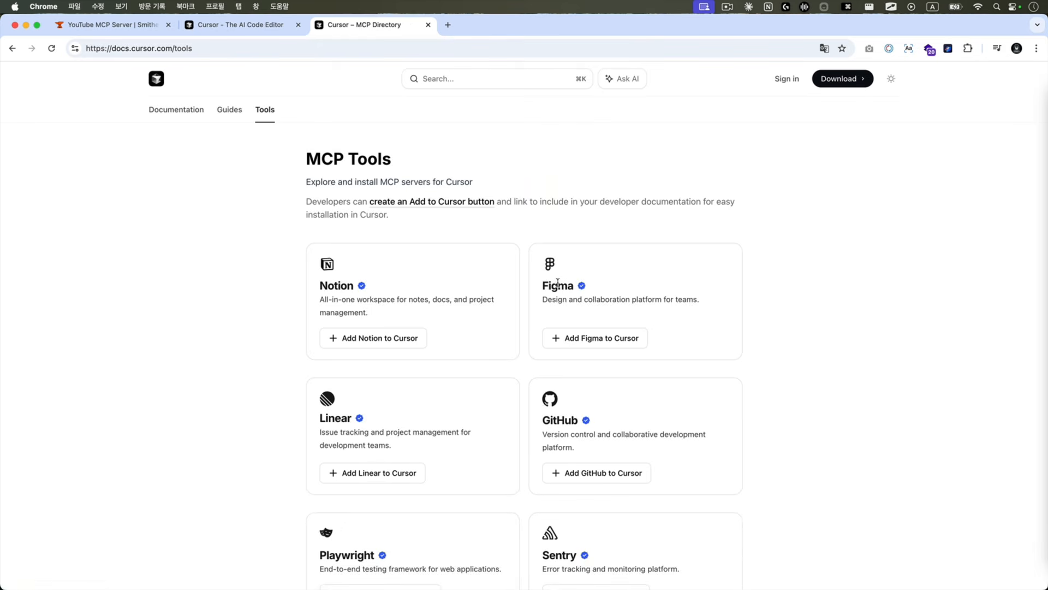
Look through the MCP Tools directory, add Notion to Cursor, and install the Notion MCP server there
scroll(543, 295, down, 3)
scroll(543, 295, down, 20)
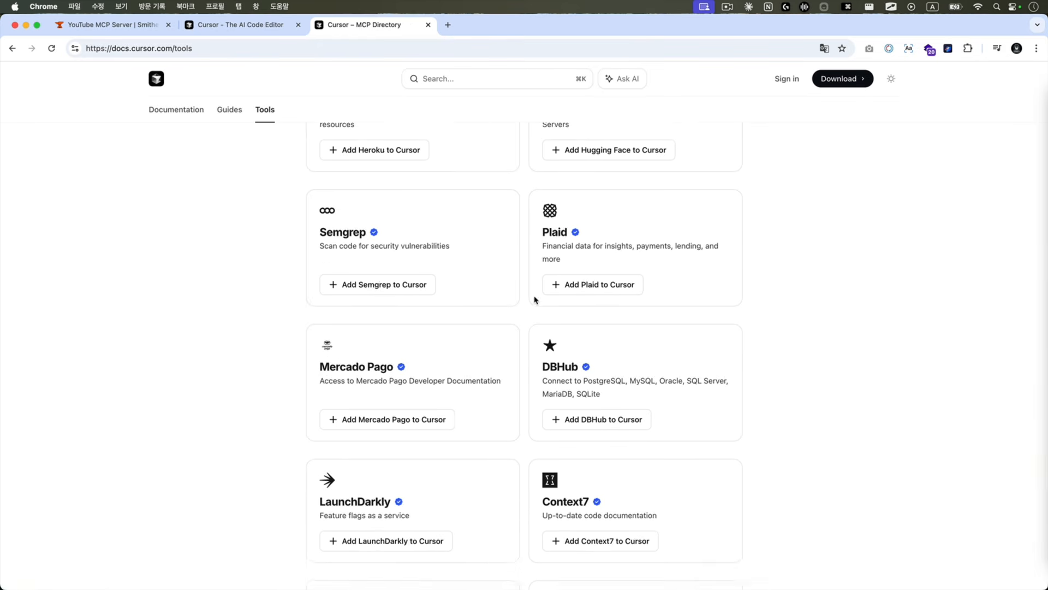
scroll(534, 299, up, 20)
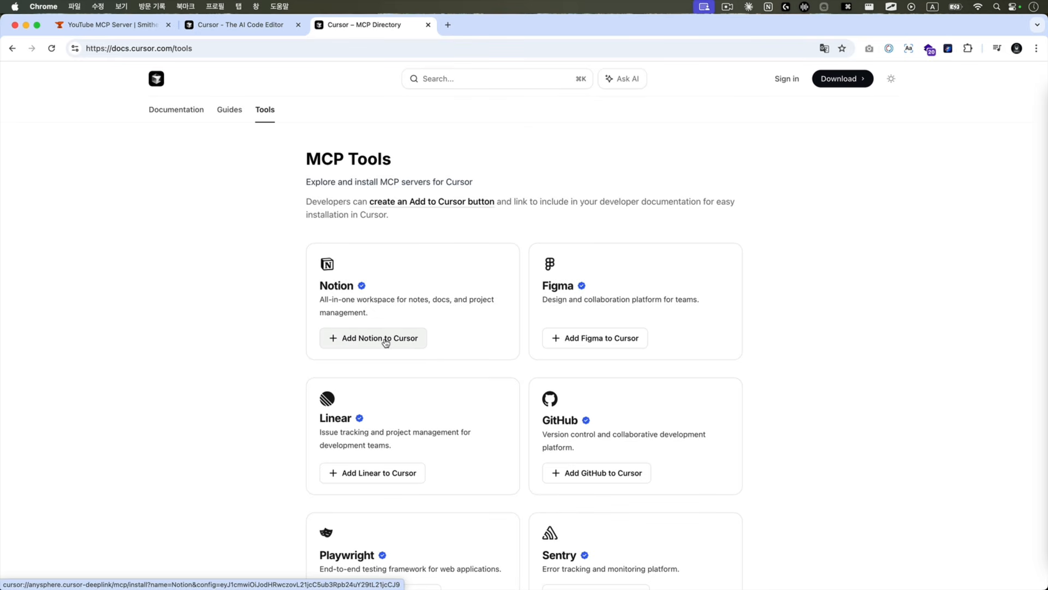
click(388, 344)
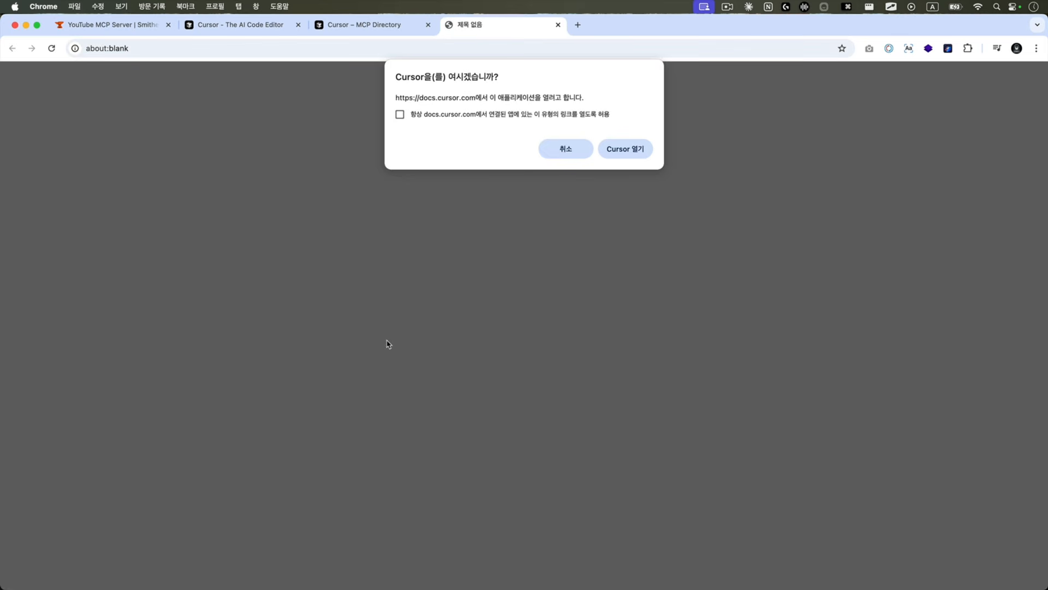
click(625, 149)
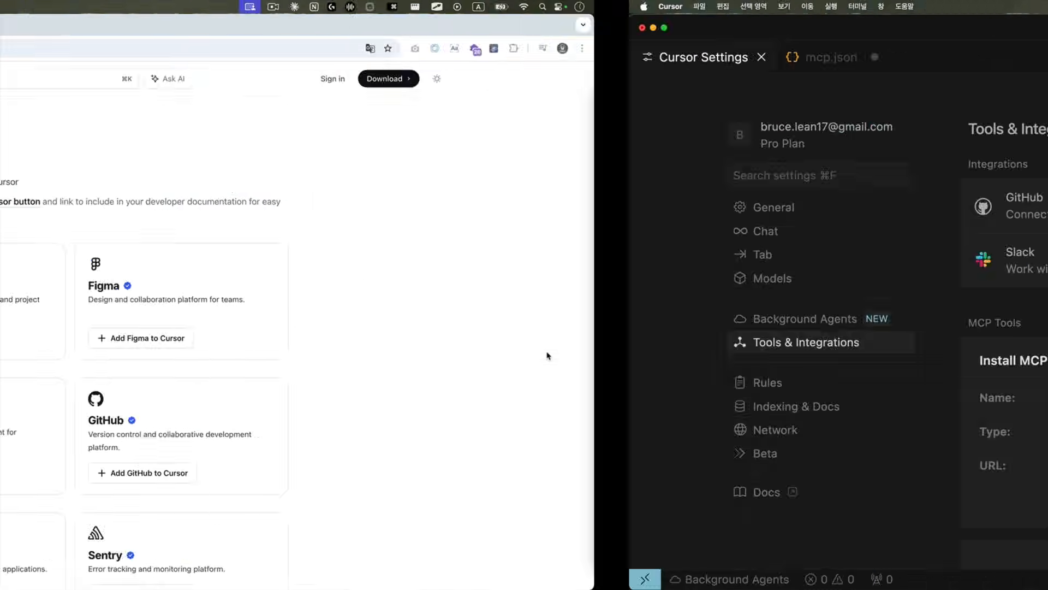
scroll(548, 355, down, 3)
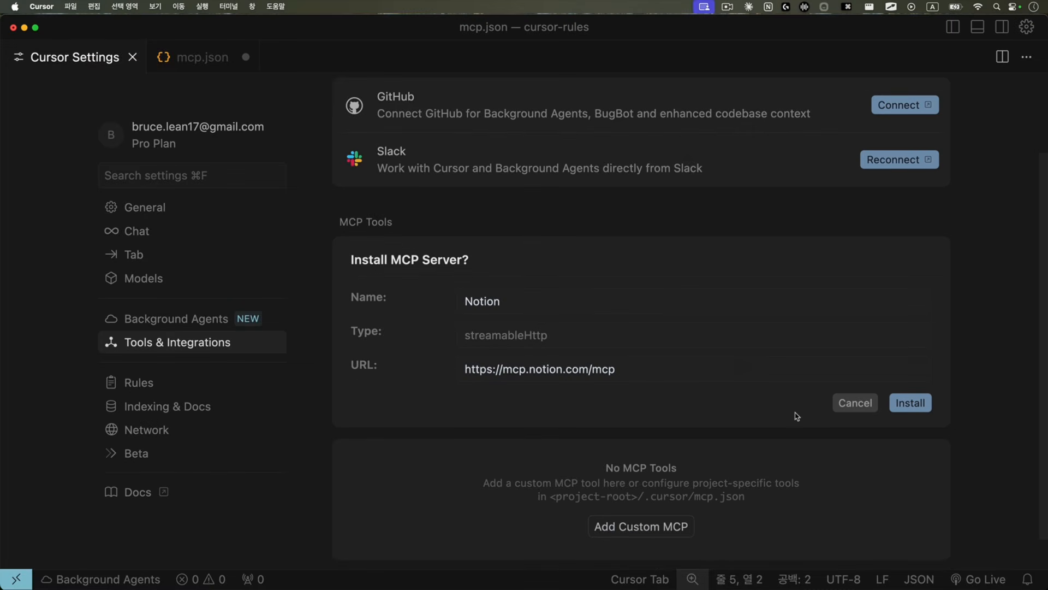
click(907, 404)
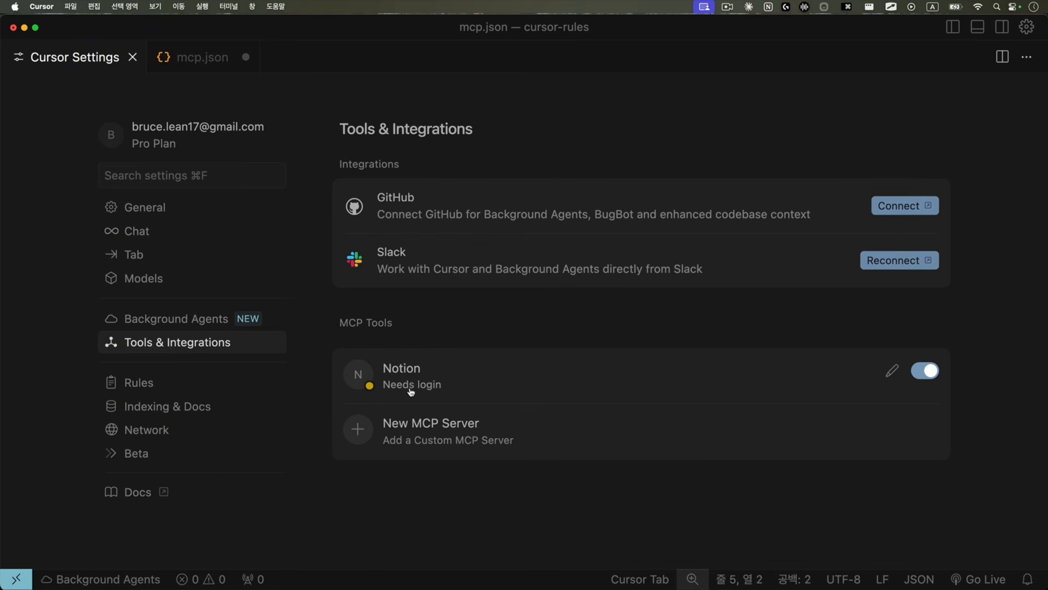
mouse_move(373, 373)
mouse_down()
mouse_move(400, 387)
mouse_move(449, 370)
mouse_up()
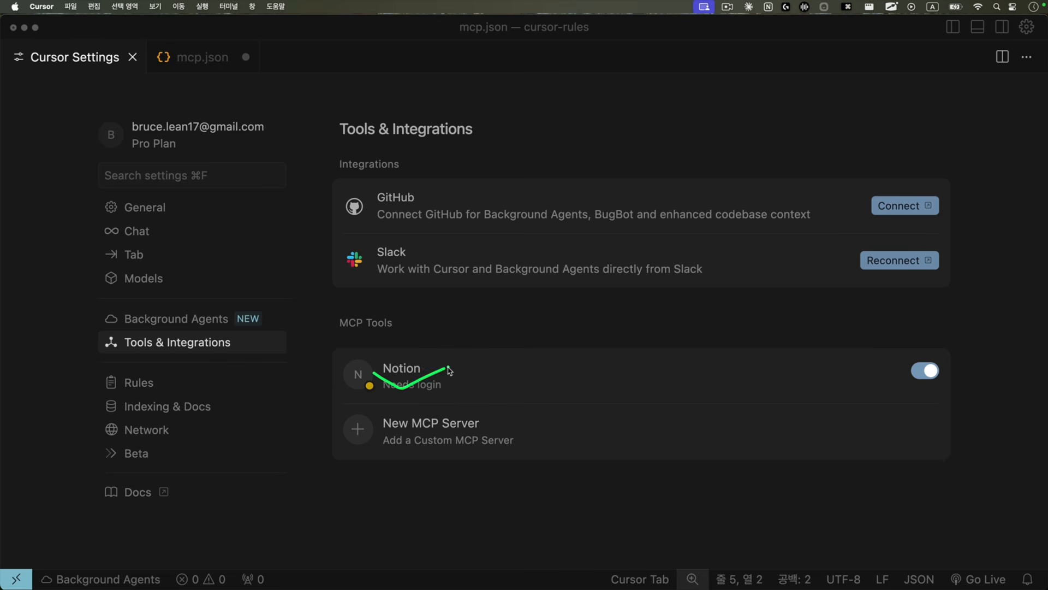
Start the Notion login from Cursor's MCP tools and review the permissions that Notion MCP (Beta) requests in the browser
click(431, 386)
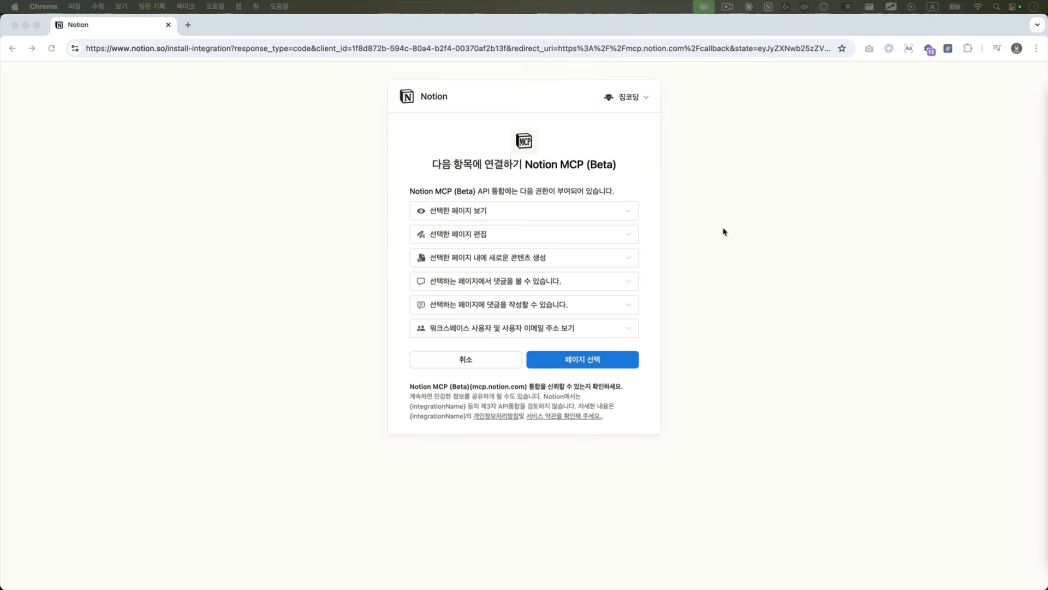
key(super+minus)
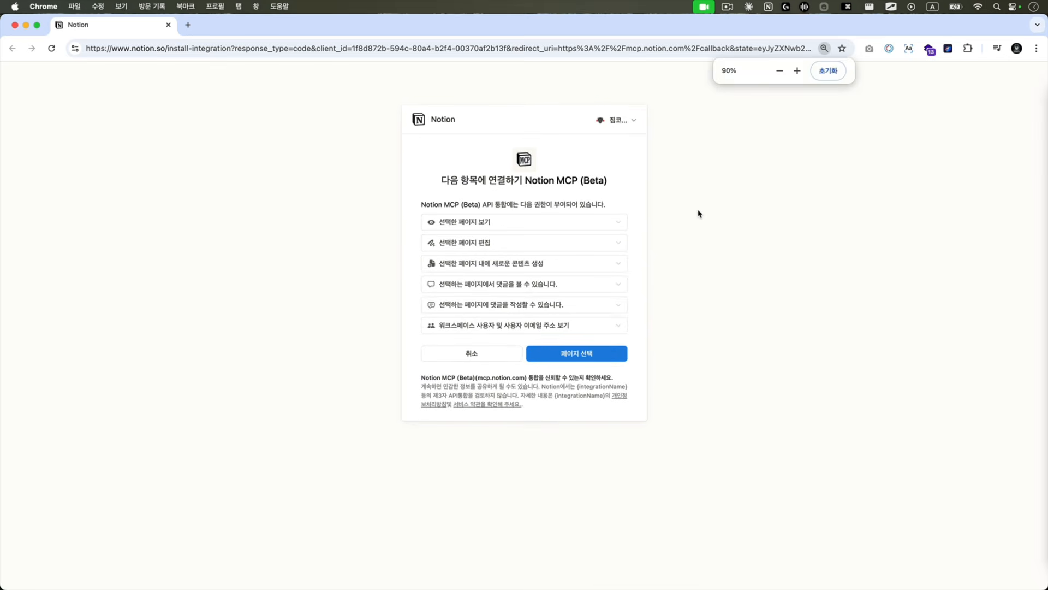
key(super+equal)
key(super+equal)
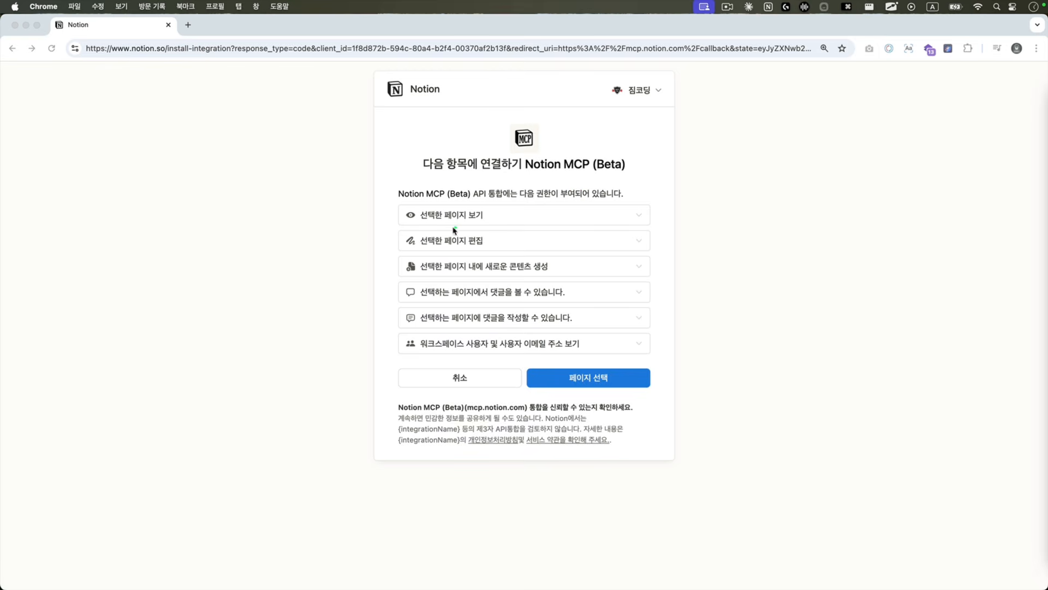
drag(420, 222, 523, 223)
drag(418, 245, 511, 242)
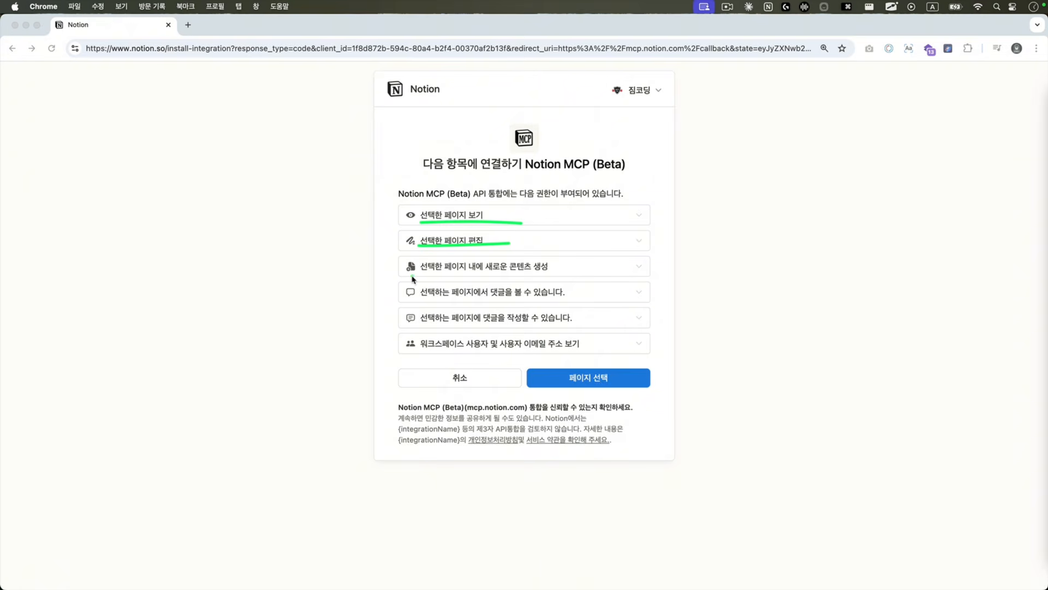
drag(414, 277, 557, 283)
mouse_move(386, 207)
mouse_down()
mouse_move(366, 206)
mouse_move(346, 279)
mouse_move(363, 349)
mouse_up()
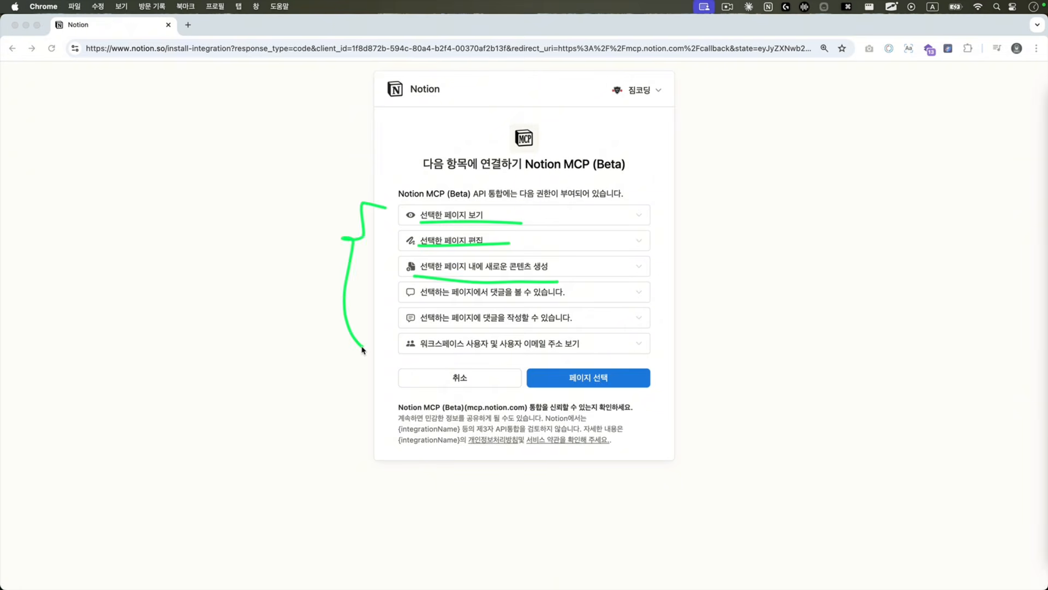
key(Escape)
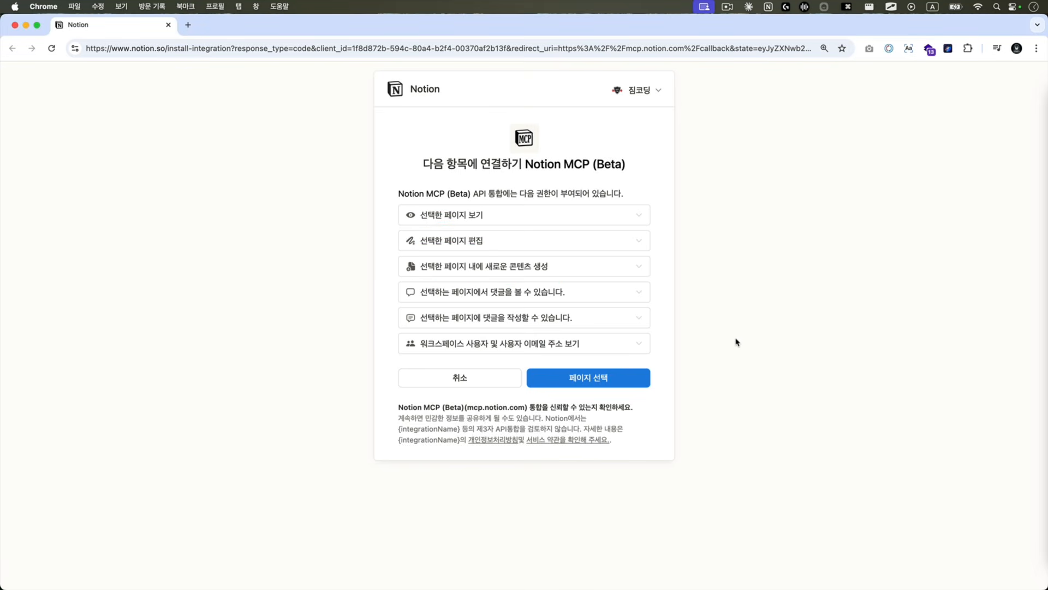
Grant Notion MCP access to the selected MCP Server Test page and let the authorization link open in Cursor
click(584, 384)
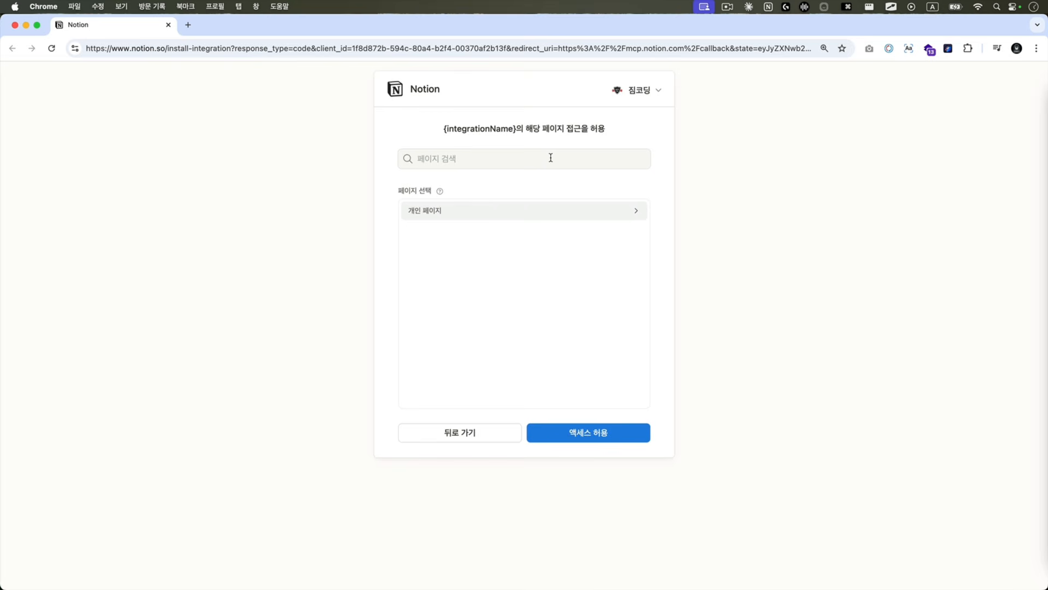
click(550, 157)
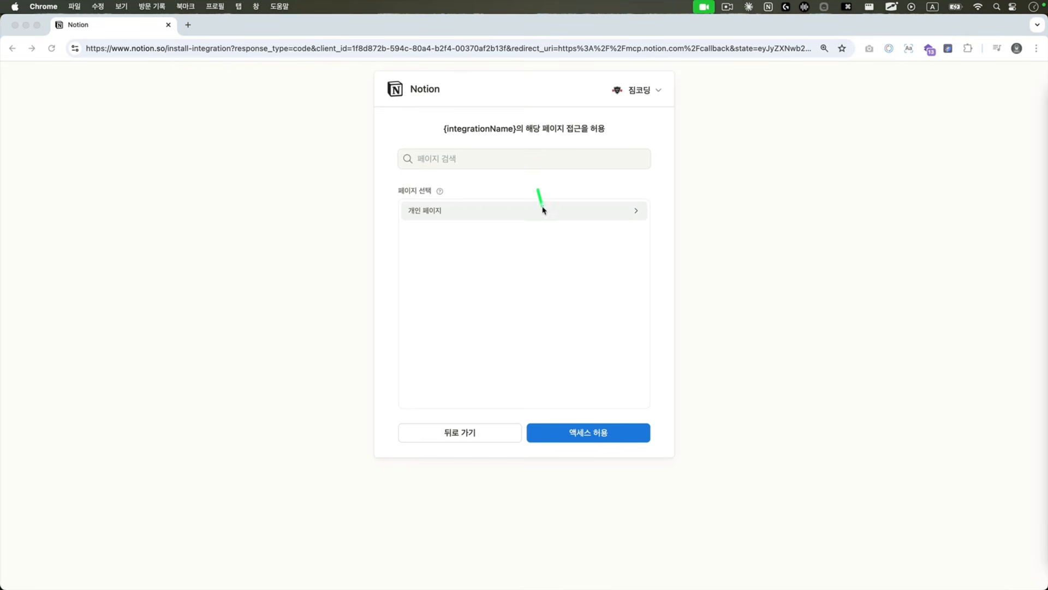
drag(543, 210, 576, 191)
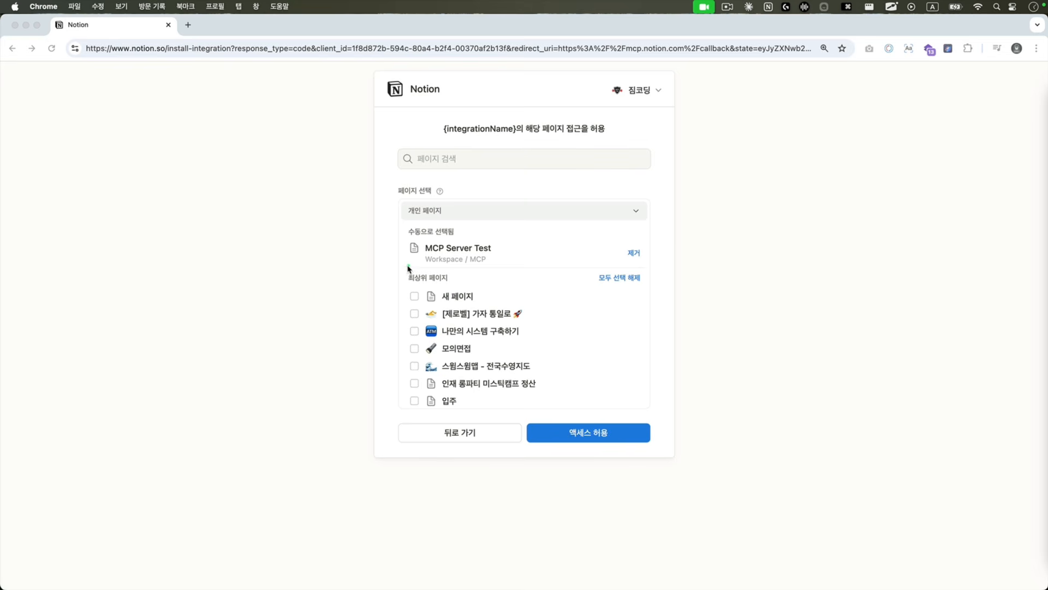
drag(407, 264, 560, 267)
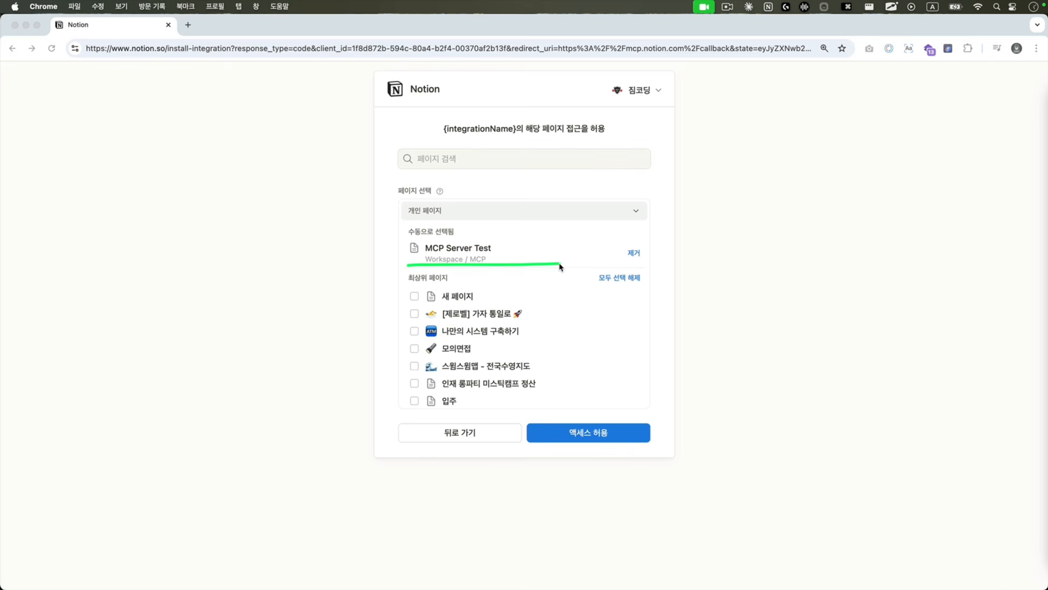
click(609, 424)
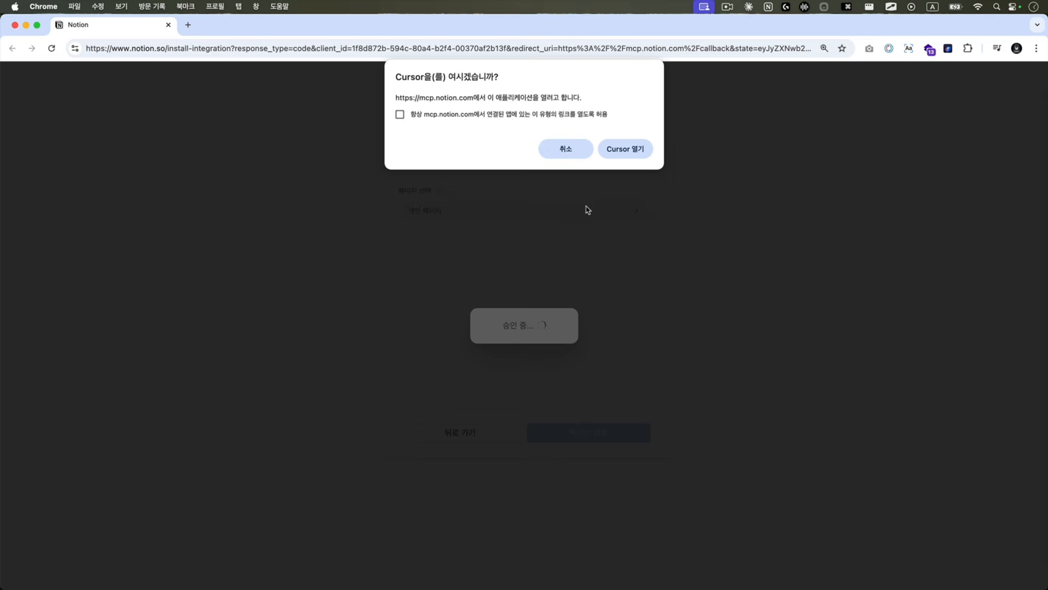
click(618, 155)
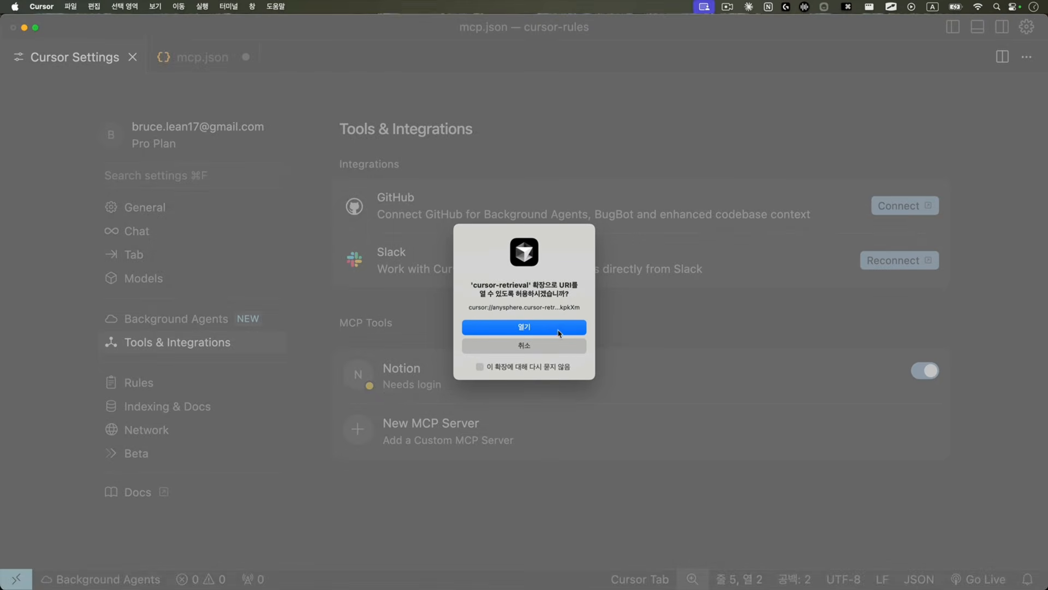
click(559, 329)
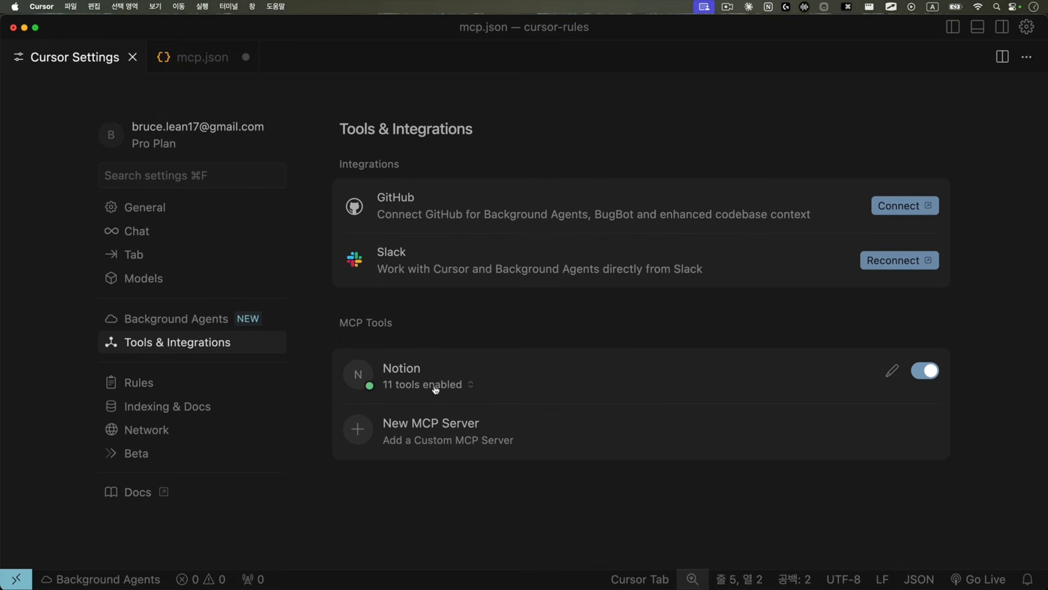
Expand the list of enabled tools for the Notion MCP server and look through it
click(435, 385)
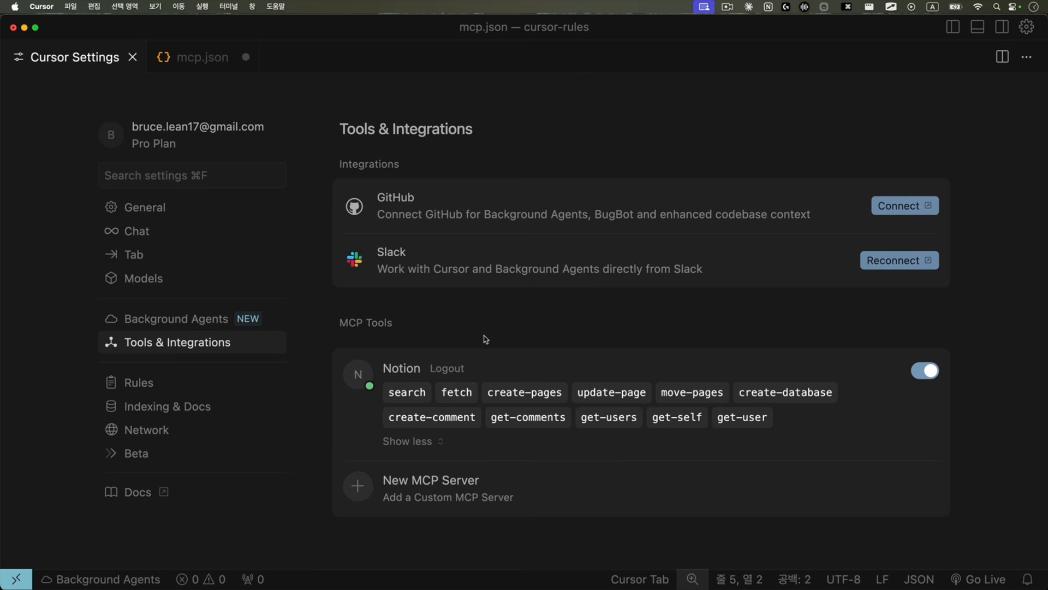
key(ctrl+alt+a)
drag(500, 330, 567, 339)
key(Escape)
Send the agent chat prompt "MCP Server Test 노션 페이지에 새로운 페이지를 생성하고 그 페이지에 요즘 유행하는 노래를 작성해줘" and approve its search tool call
key(super+l)
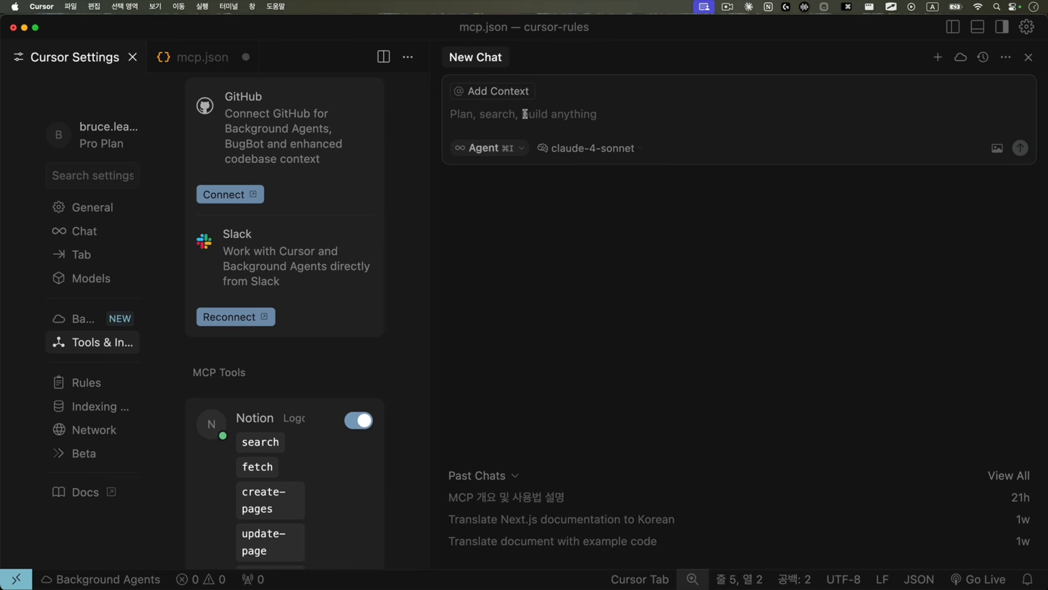
text(MCP Serv)
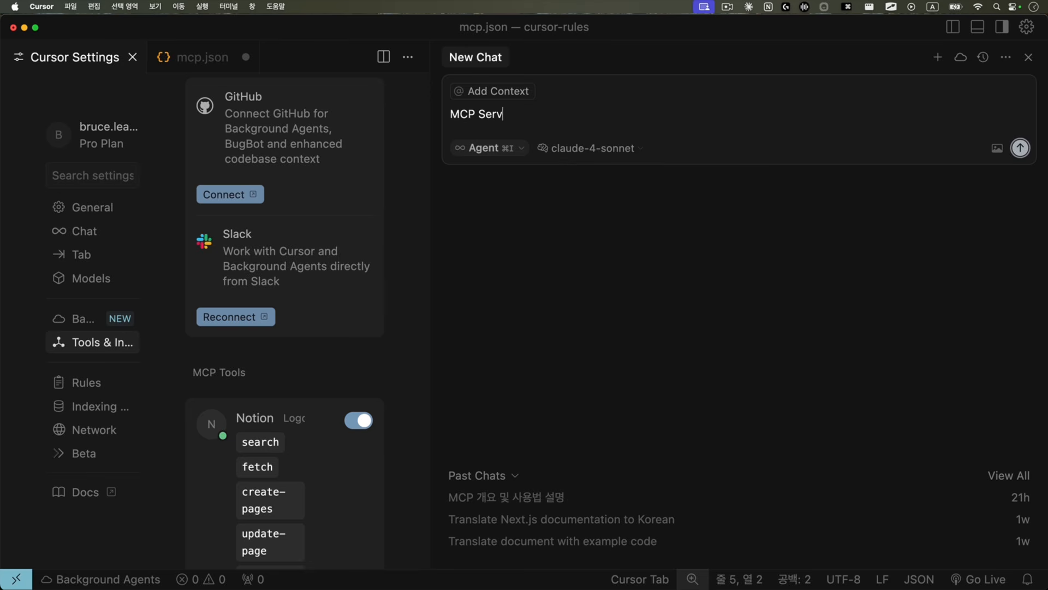
text(er Test 노션 페이지에)
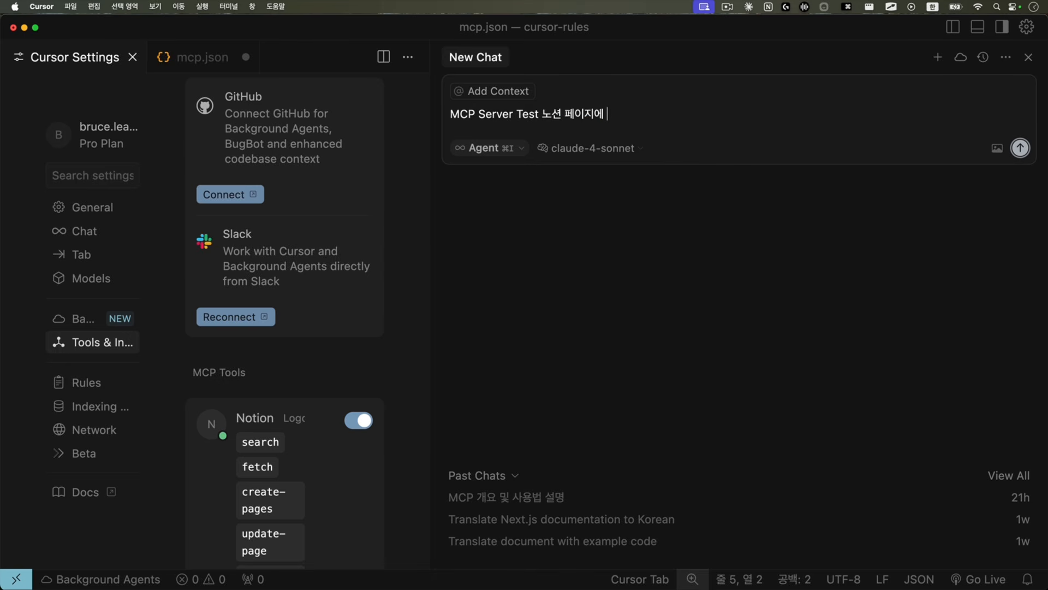
text( 새로운 페이지를 생성하고 그)
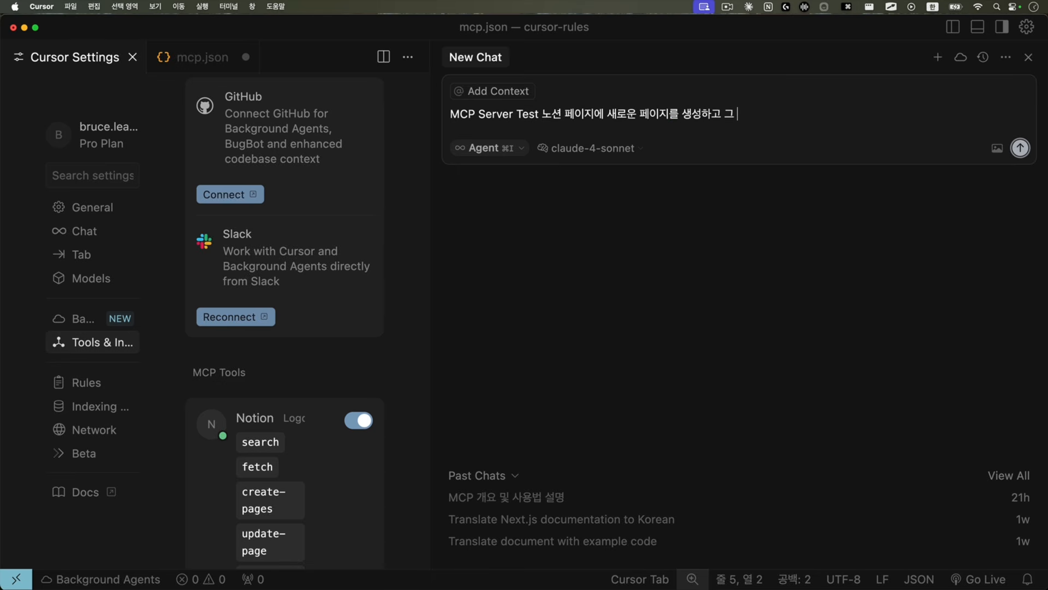
text( 페이지에 요즘 유)
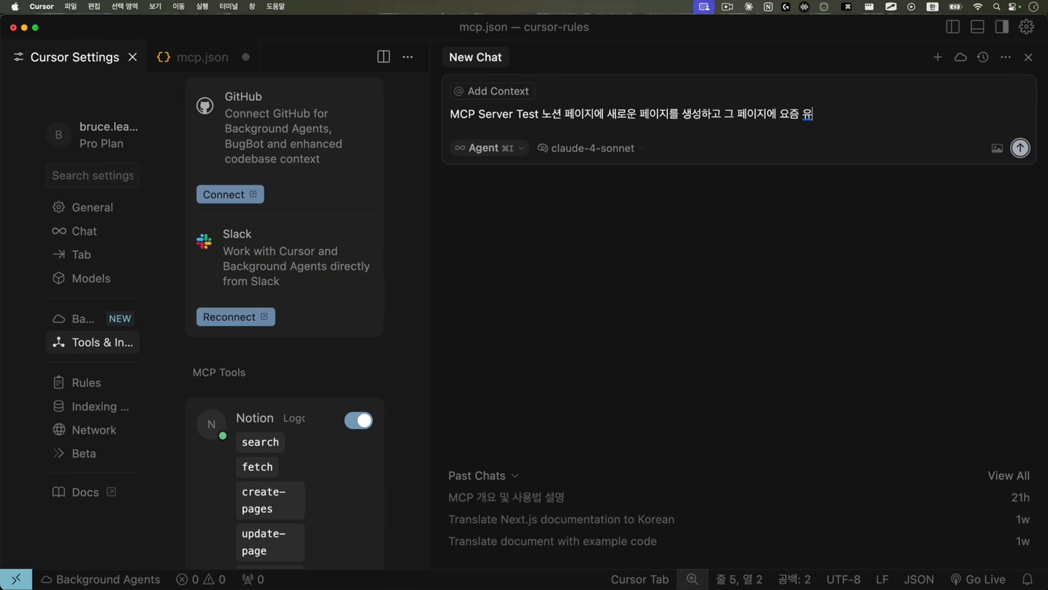
text(행하는 노)
text(래를 작성해줘)
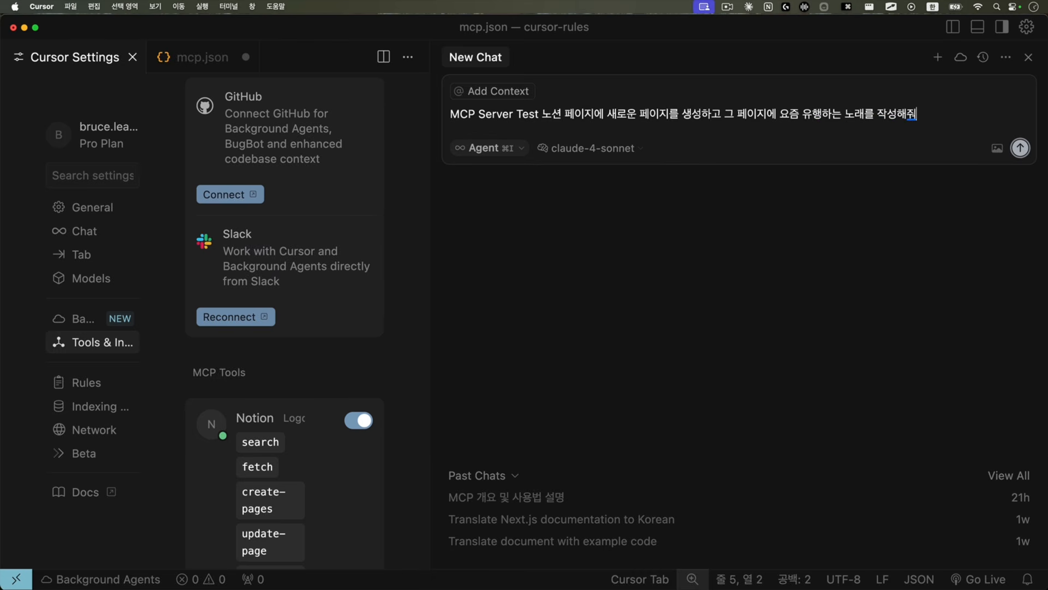
key(Return)
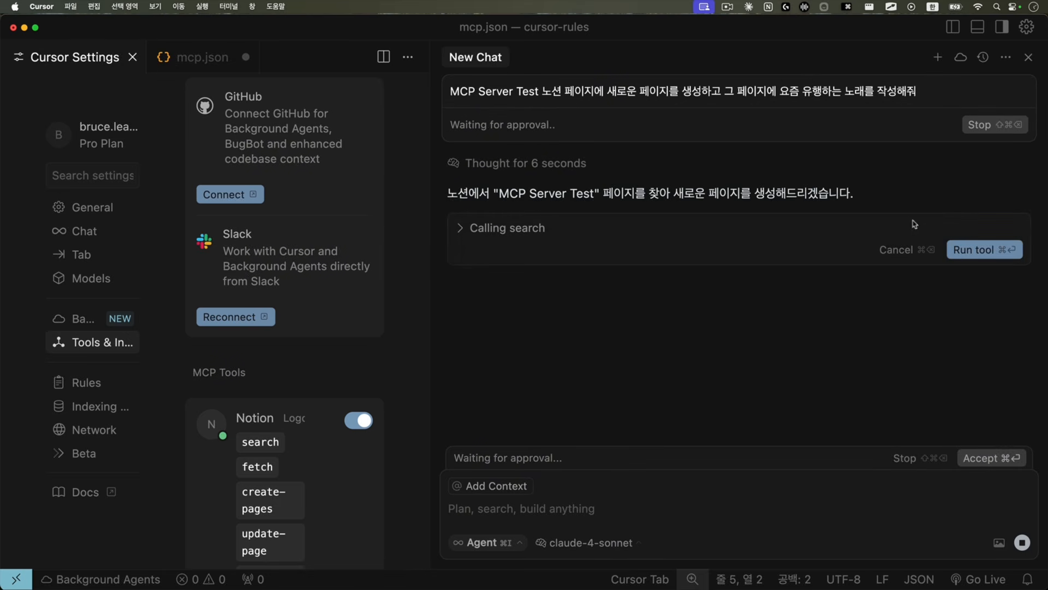
click(987, 254)
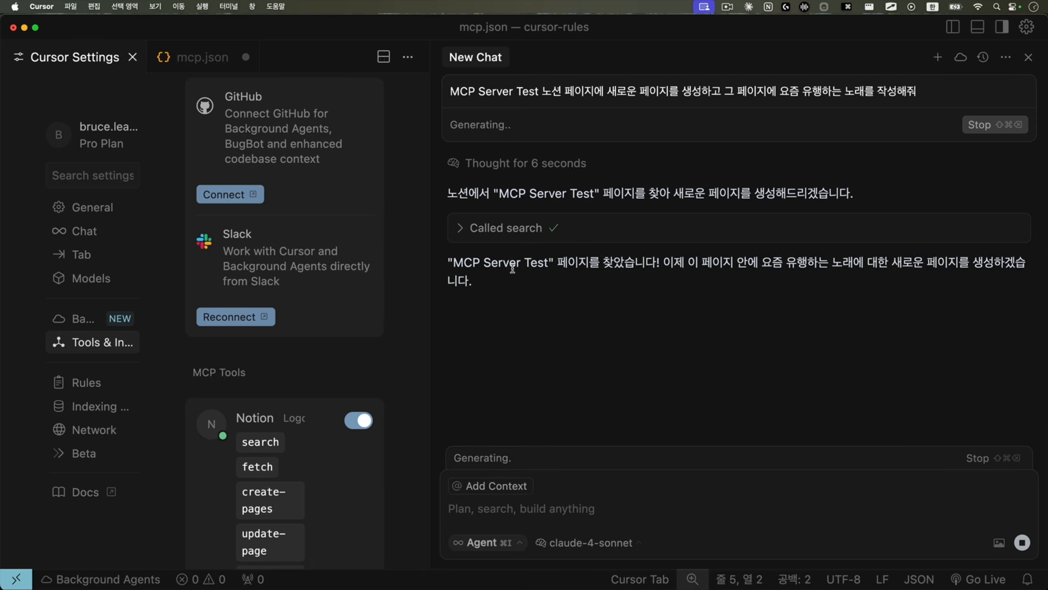
drag(451, 272, 657, 271)
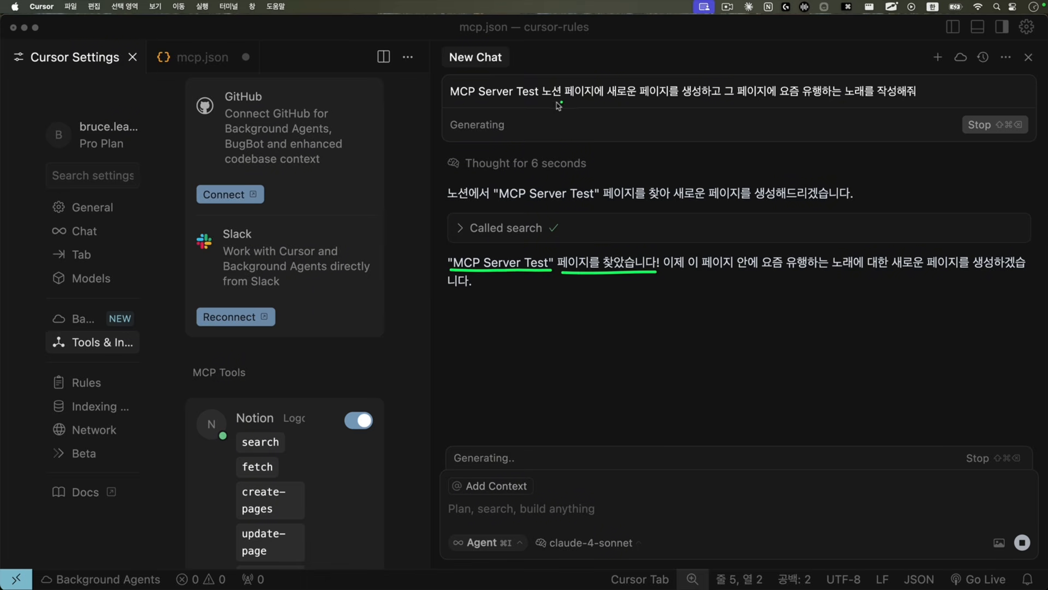
drag(604, 100, 897, 102)
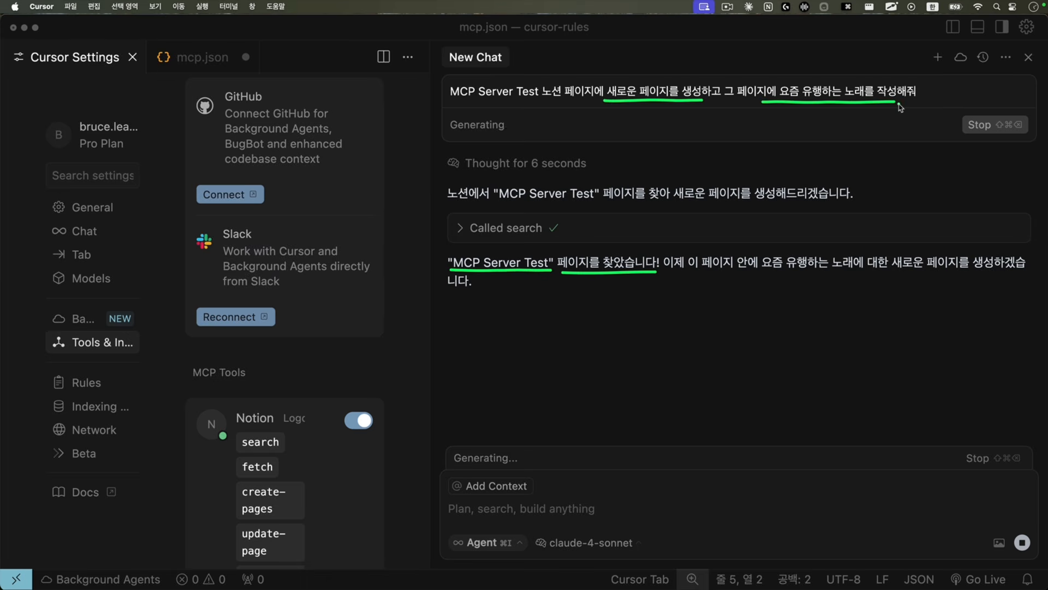
key(Escape)
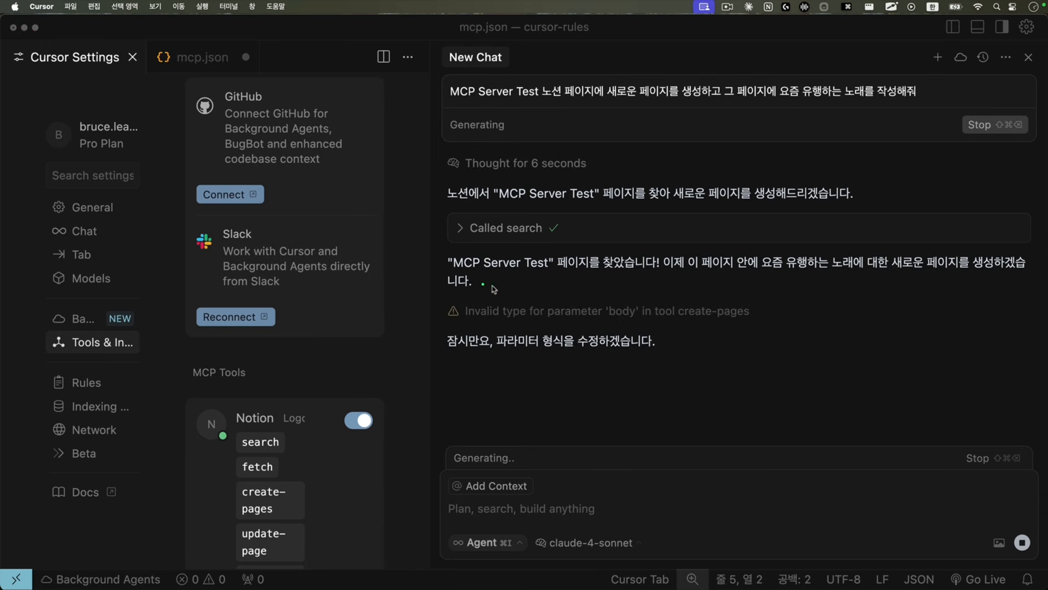
drag(450, 358, 648, 359)
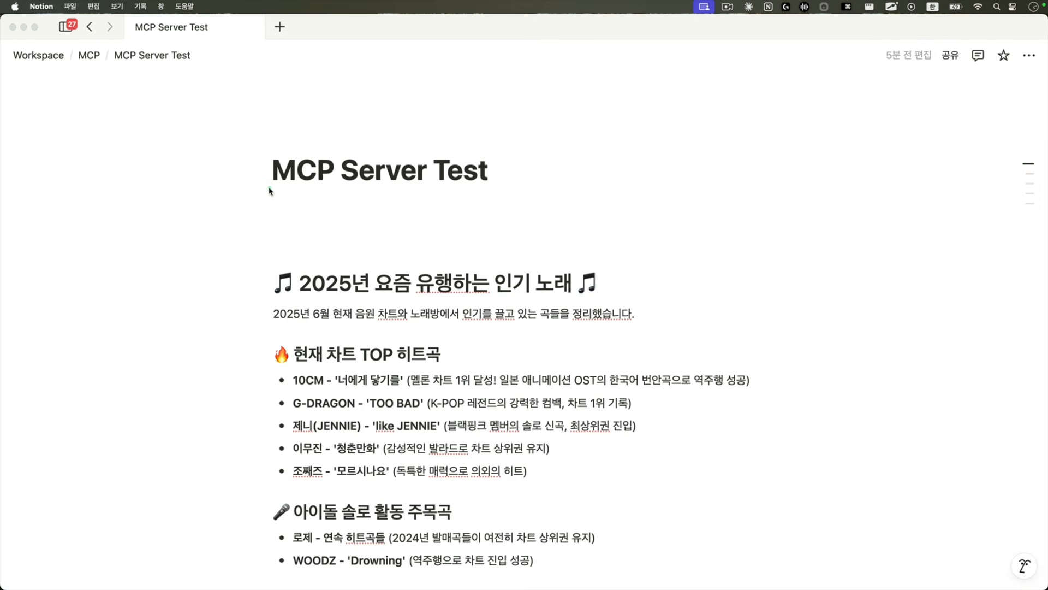
Examine the MCP Server Test page and its subpage "2025년 현재 유행하는 인기 K-Pop & 글로벌 음악" in Notion, and return to Cursor
drag(257, 188, 532, 184)
drag(205, 244, 669, 471)
click(731, 454)
scroll(515, 382, down, 2)
scroll(487, 384, down, 2)
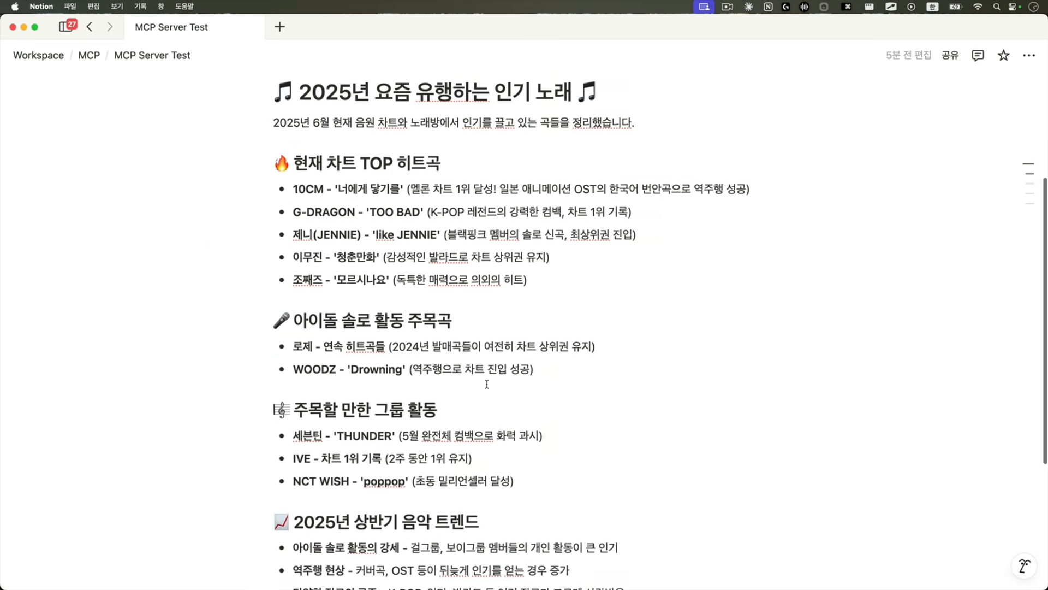
scroll(487, 384, down, 5)
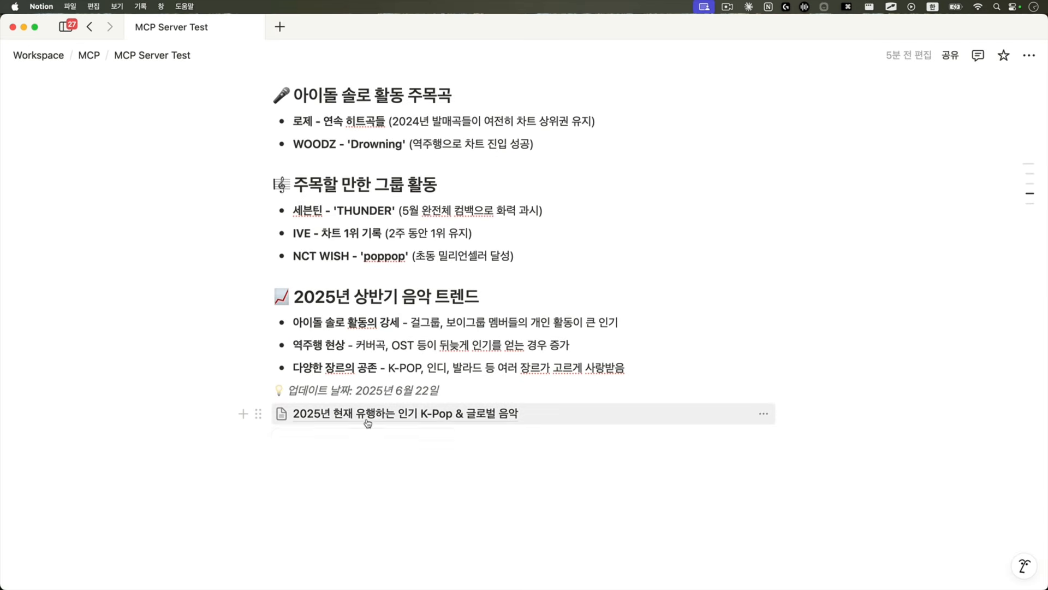
click(368, 415)
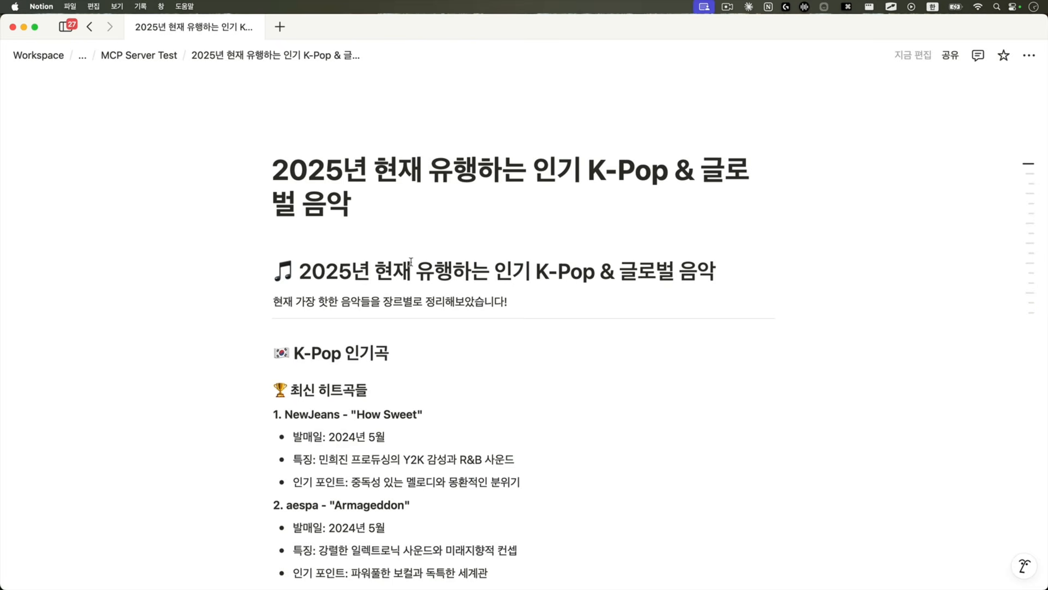
scroll(490, 333, down, 20)
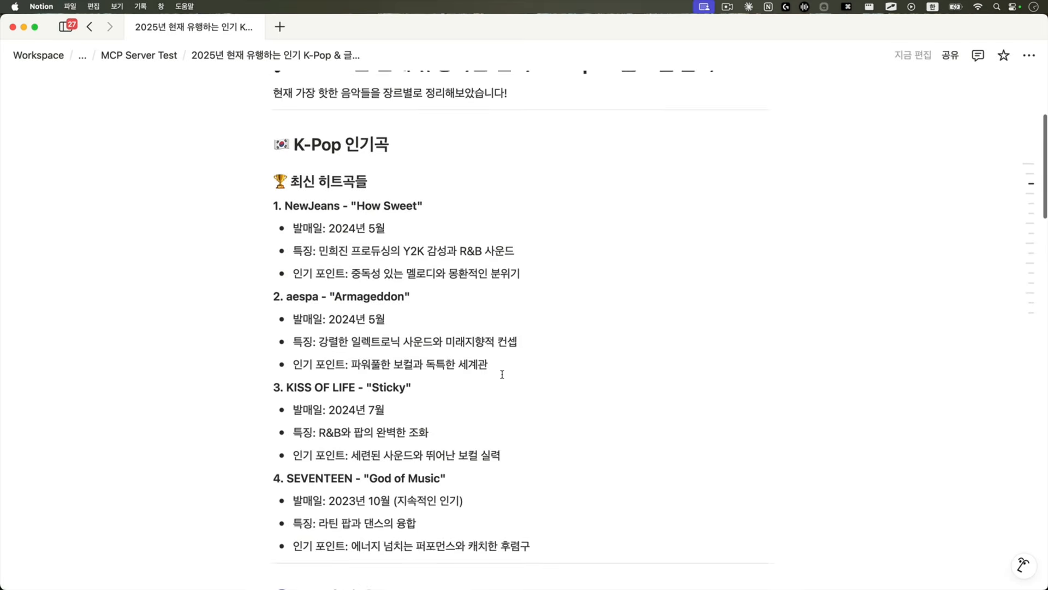
scroll(501, 375, down, 12)
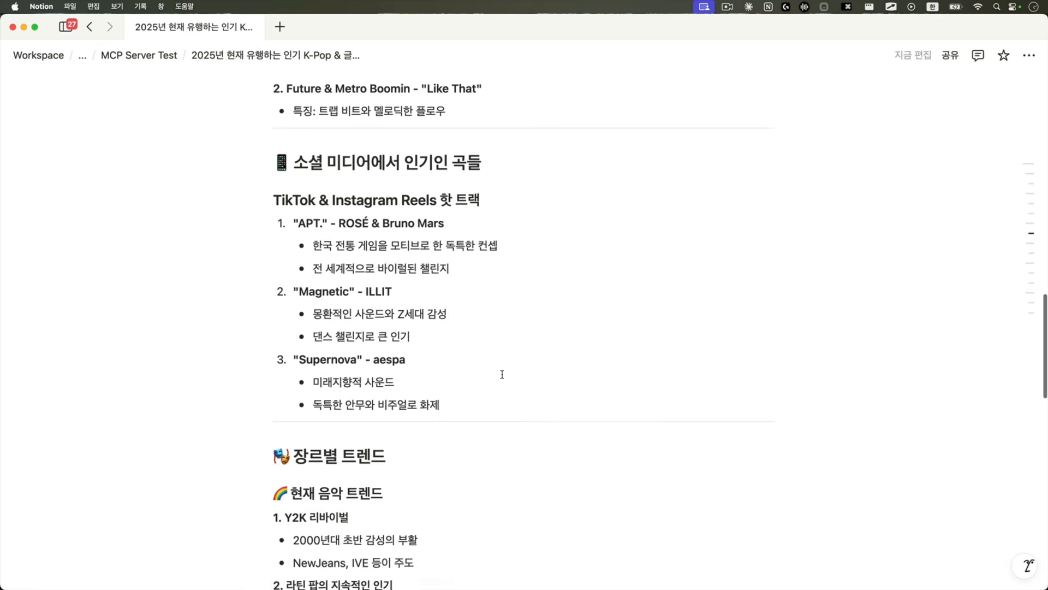
key(super+Tab)
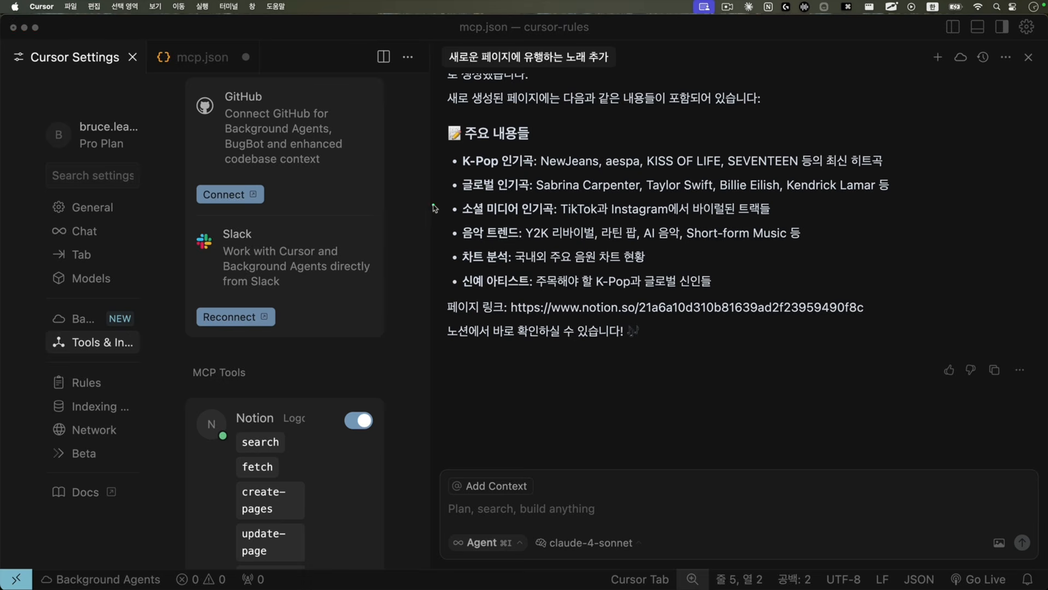
drag(433, 204, 595, 319)
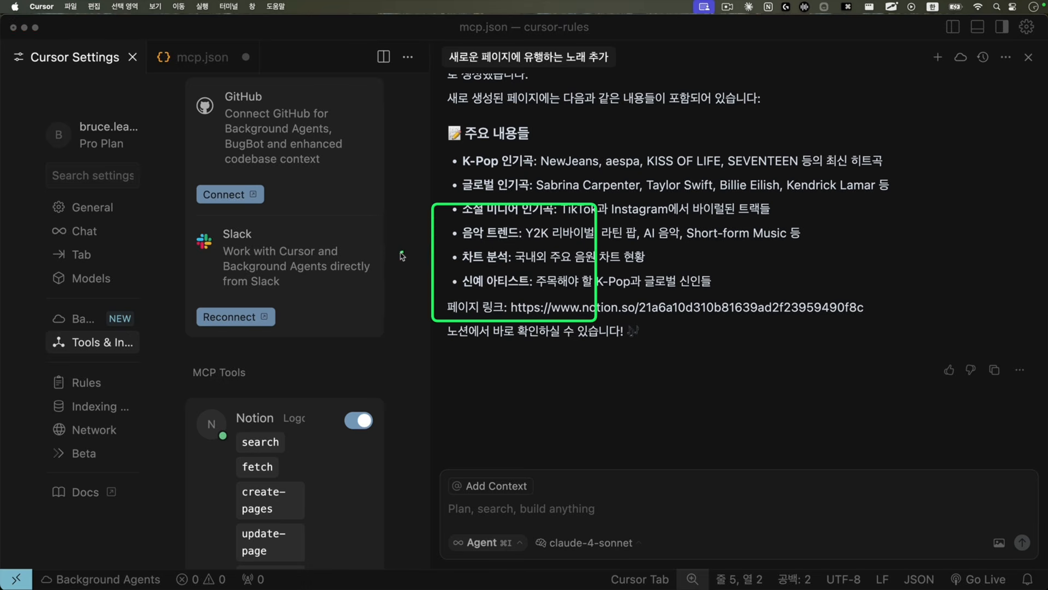
drag(196, 234, 194, 317)
drag(174, 282, 256, 282)
drag(172, 351, 213, 337)
mouse_move(252, 244)
mouse_down()
mouse_move(418, 244)
mouse_move(247, 284)
mouse_move(267, 307)
mouse_up()
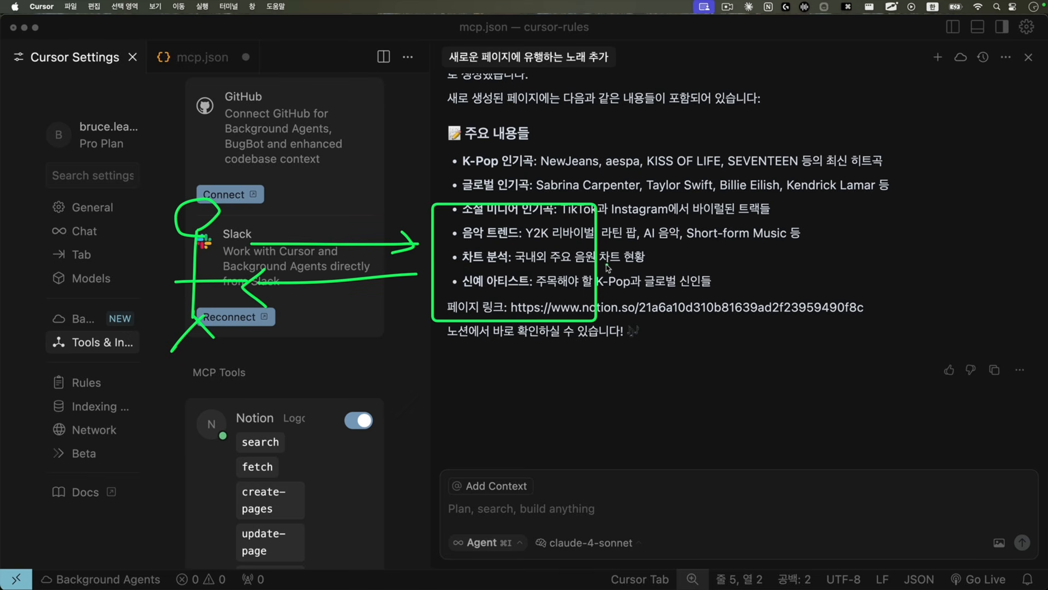
mouse_move(607, 267)
mouse_down()
mouse_move(588, 257)
mouse_move(607, 261)
mouse_move(589, 267)
mouse_move(789, 101)
mouse_move(787, 121)
mouse_move(621, 243)
mouse_up()
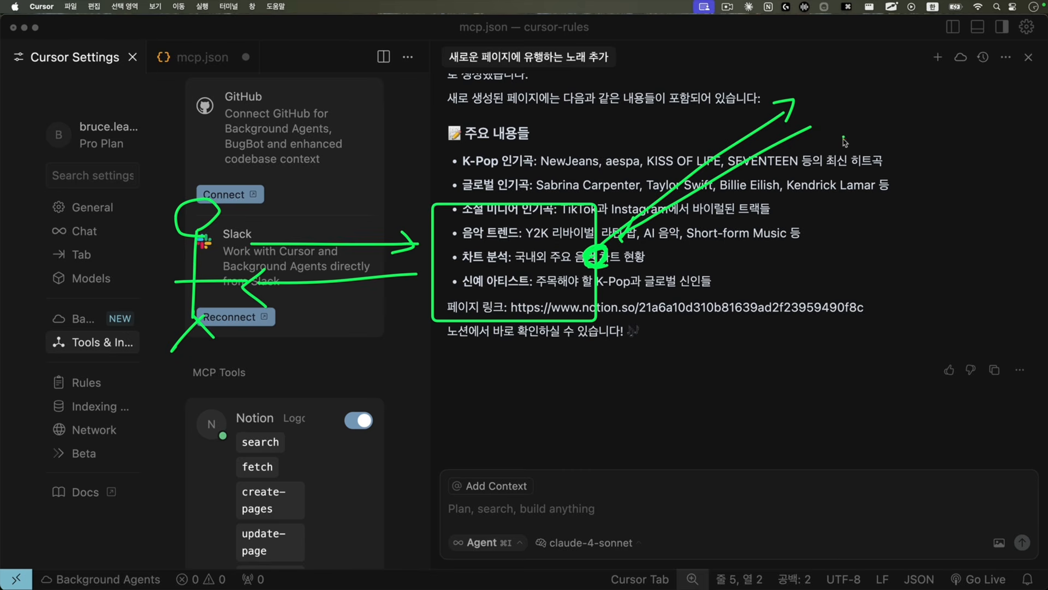
click(845, 176)
click(578, 269)
mouse_move(645, 251)
mouse_down()
mouse_move(825, 237)
mouse_move(797, 262)
mouse_up()
mouse_move(873, 283)
mouse_down()
mouse_move(655, 278)
mouse_move(642, 286)
mouse_move(671, 331)
mouse_up()
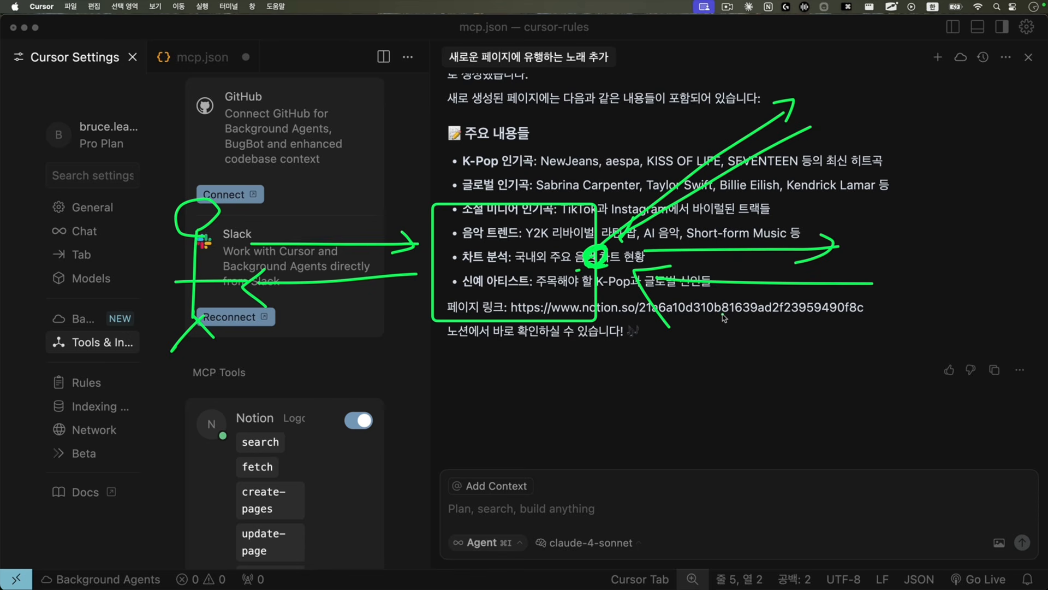
key(Escape)
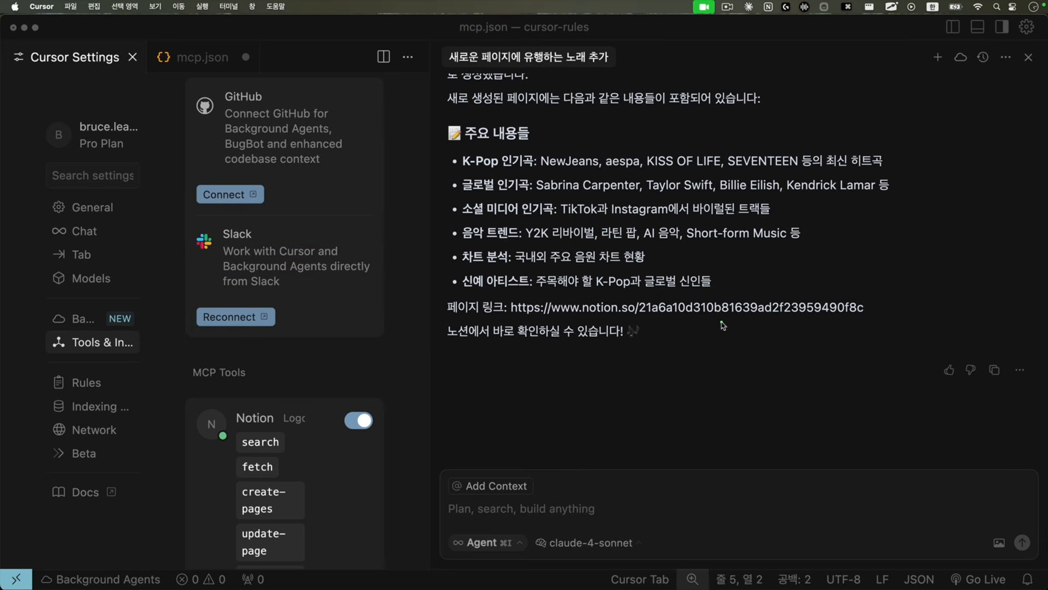
Close the agent chat, open mcp.json for adding a custom MCP server, and try to save the file
click(1028, 56)
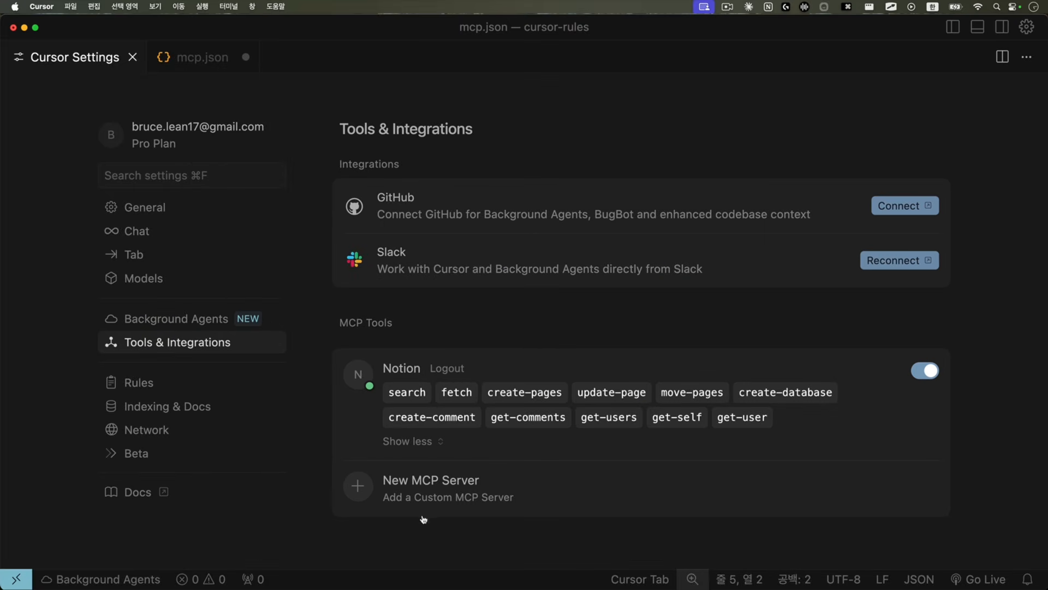
click(442, 509)
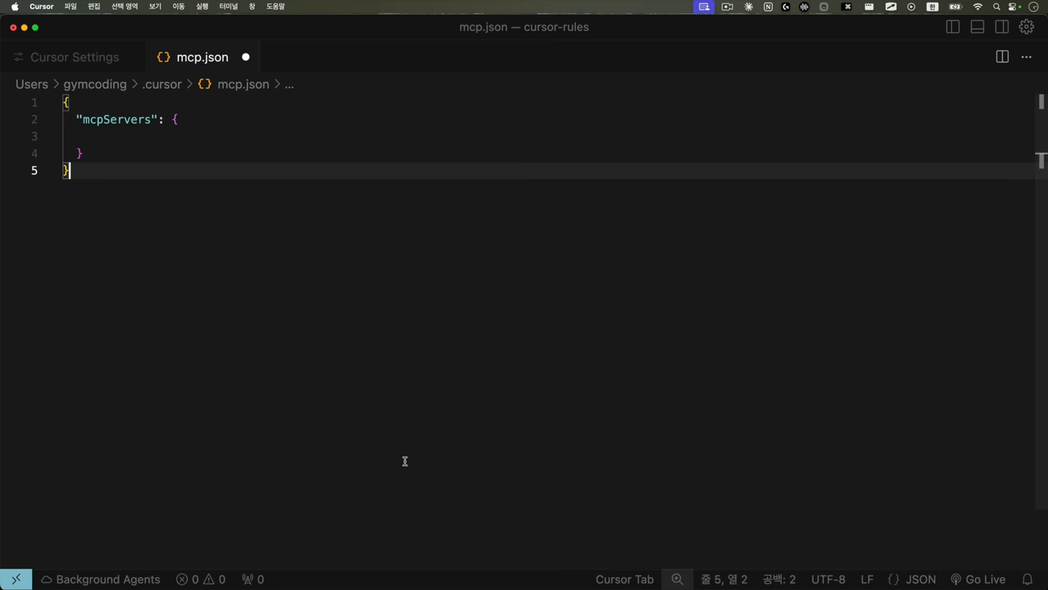
click(220, 121)
key(super+s)
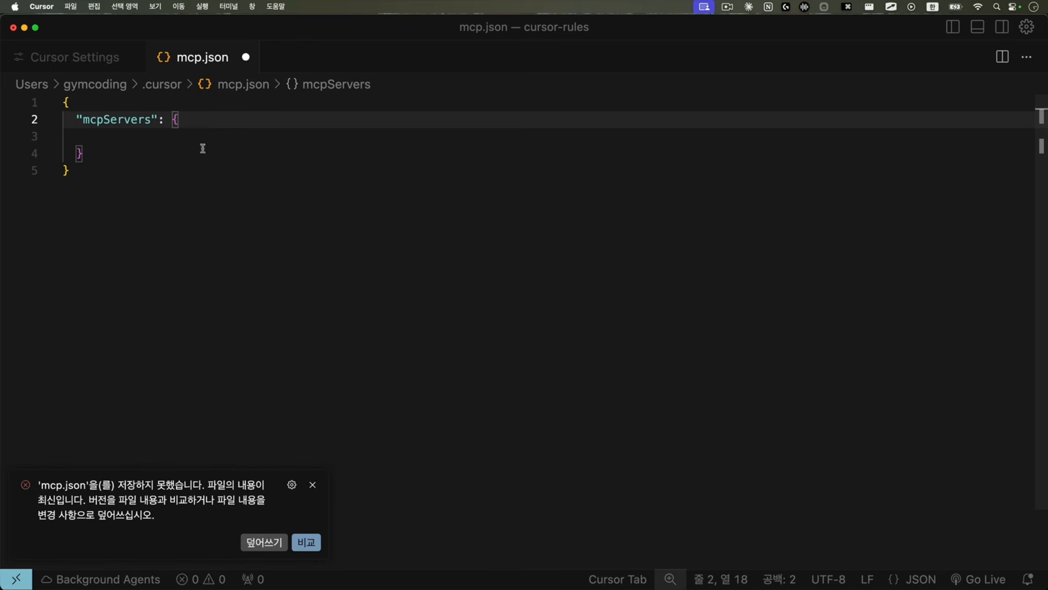
Delete the blank space between the braces of the mcpServers object in mcp.json
drag(187, 170, 66, 102)
click(103, 137)
click(78, 153)
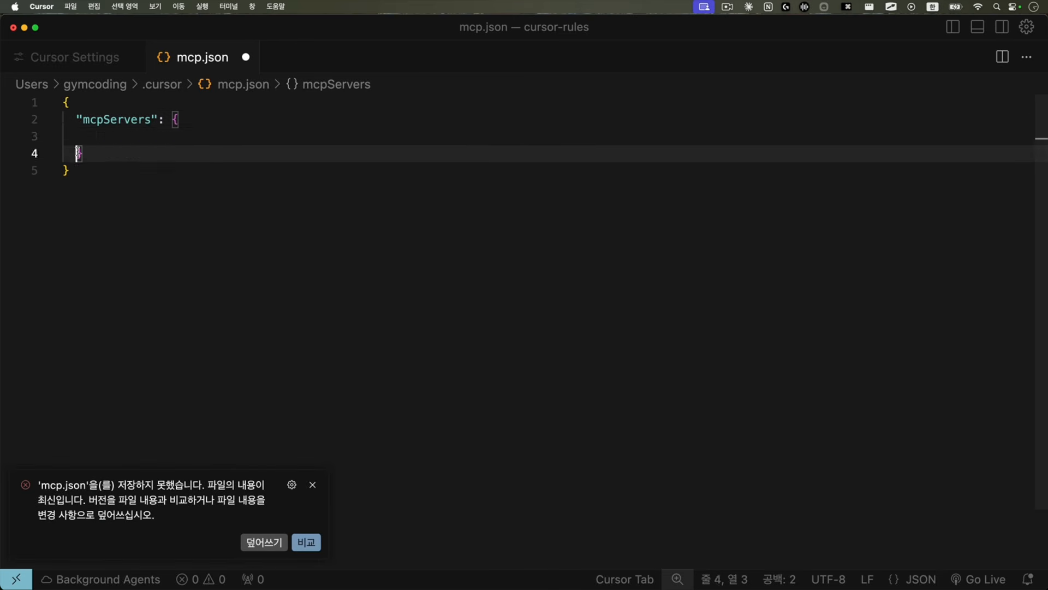
shift+click(191, 121)
key(BackSpace)
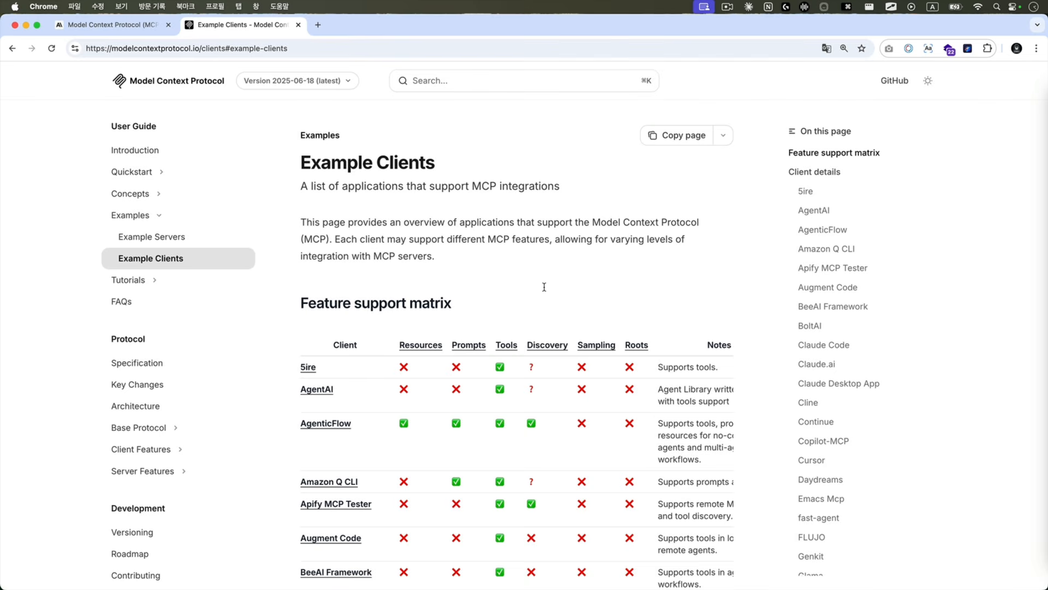
Switch to Chrome and look through the feature support matrix on the Model Context Protocol Example Clients page
key(ctrl+Tab)
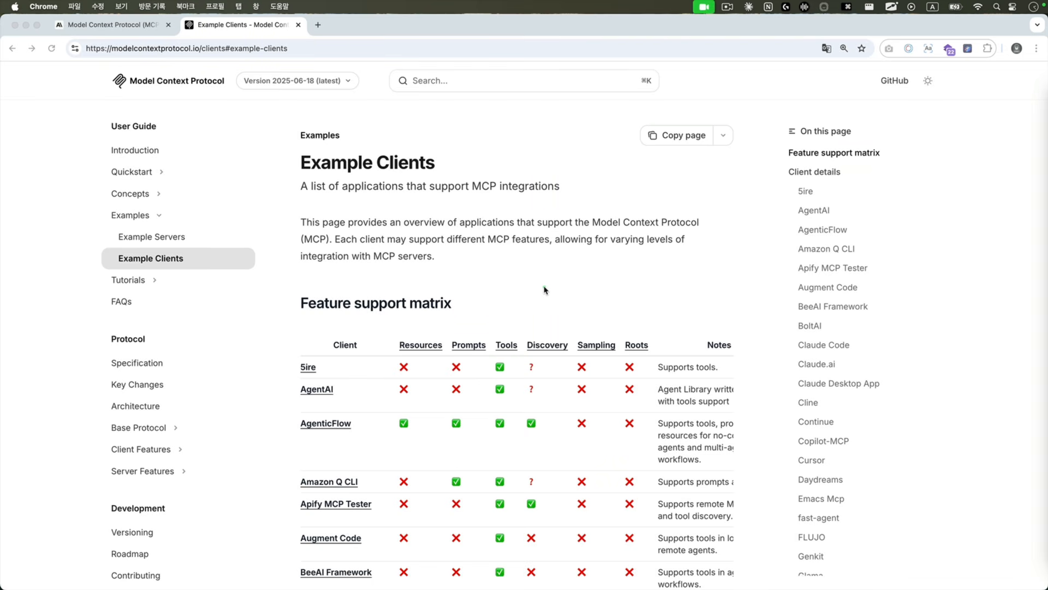
key(ctrl+Tab)
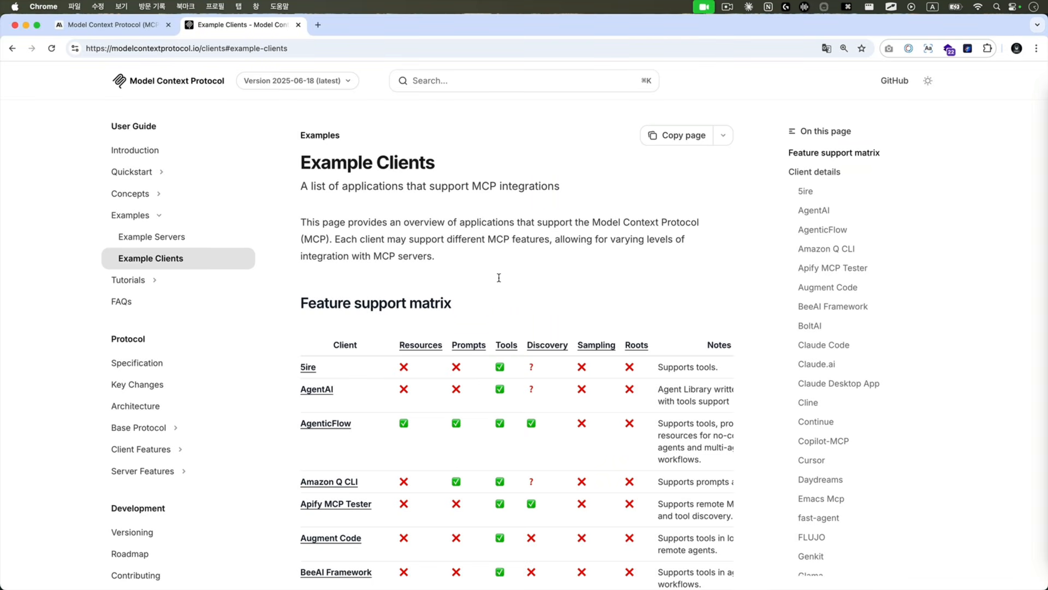
scroll(499, 278, down, 10)
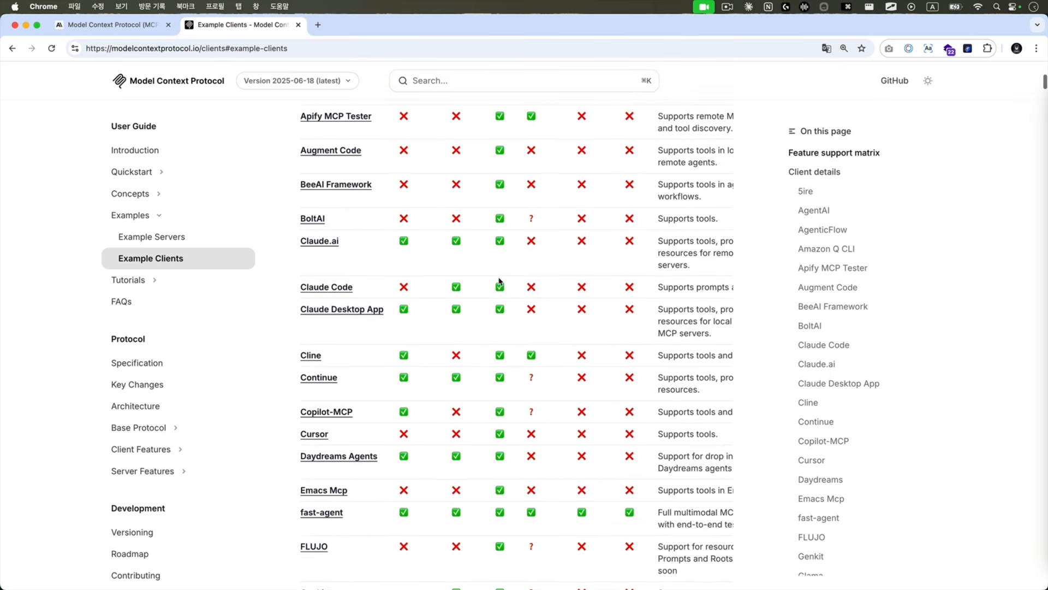
scroll(498, 281, down, 12)
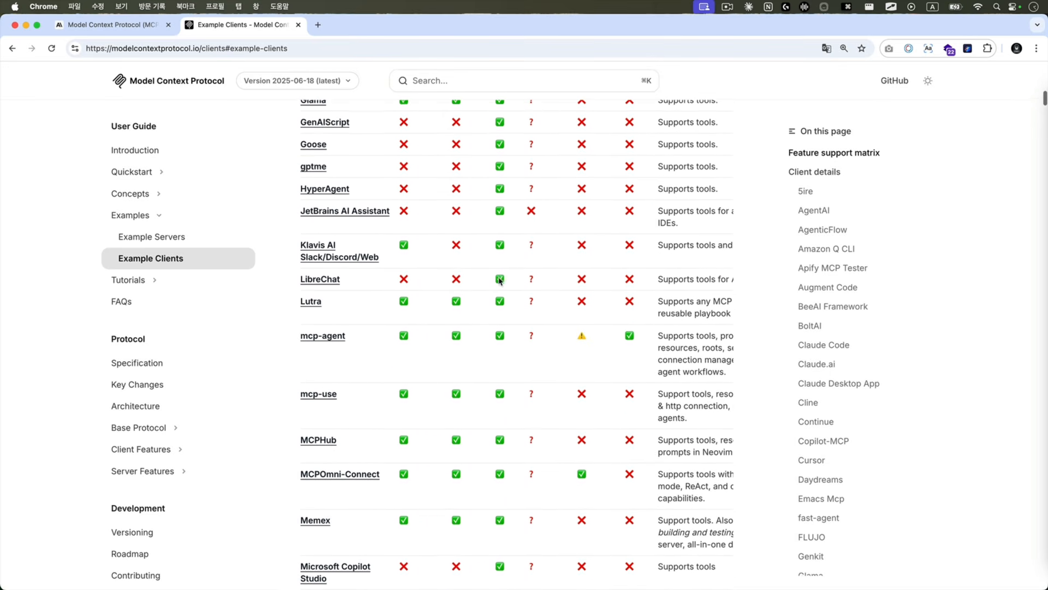
scroll(500, 280, down, 10)
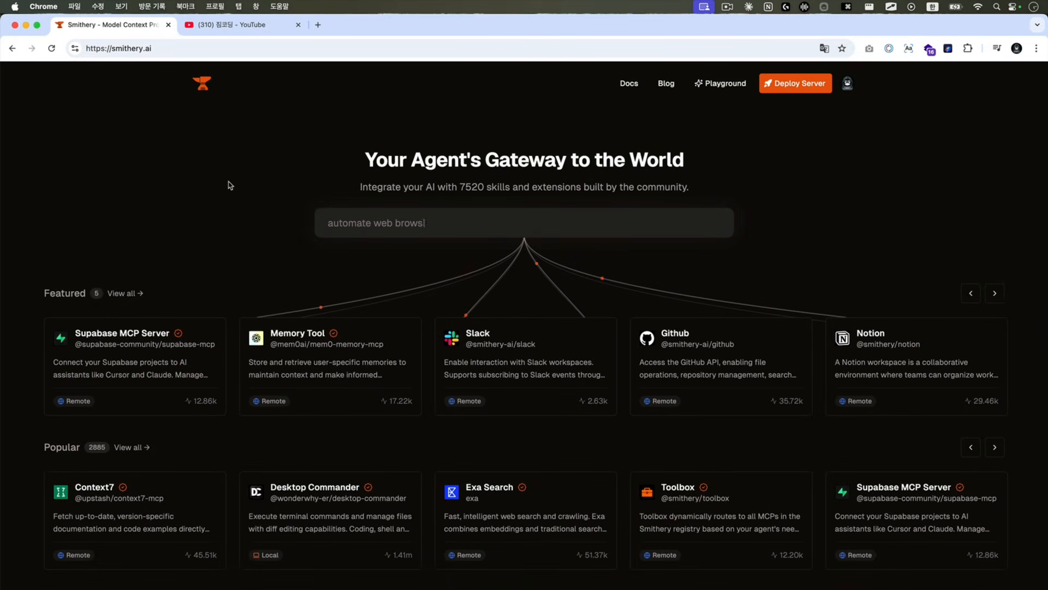
Look over the Smithery server directory and its Context7 and Sequential Thinking server pages
scroll(230, 185, down, 4)
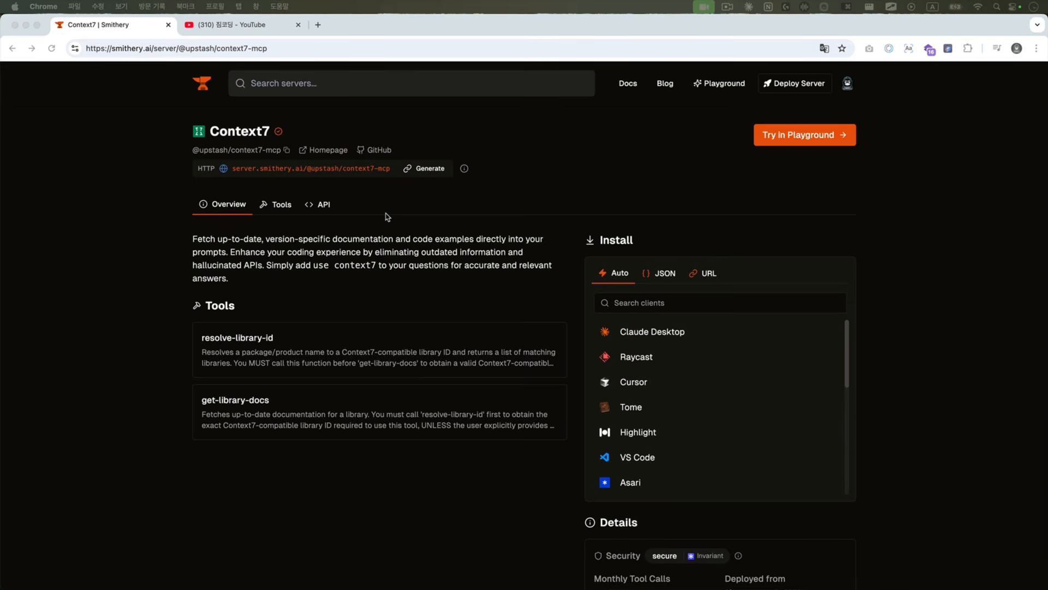
click(356, 230)
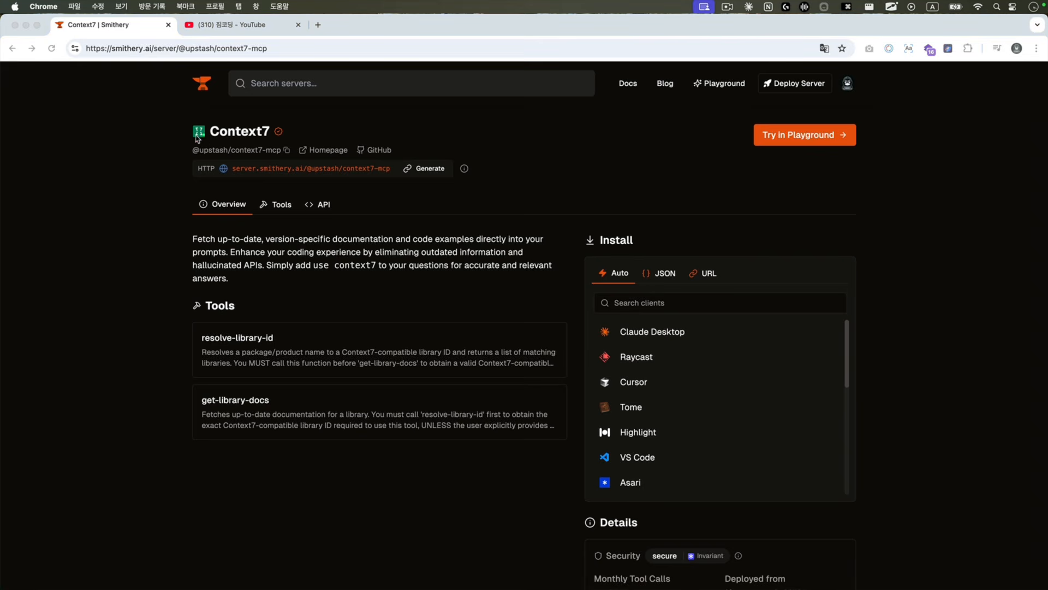
drag(178, 142, 343, 142)
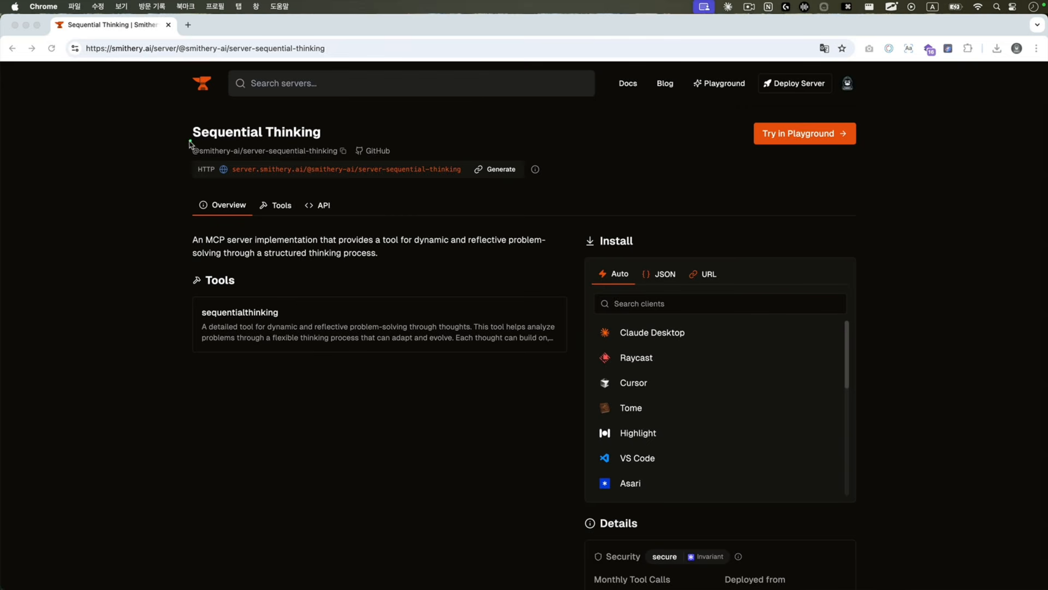
drag(186, 143, 308, 152)
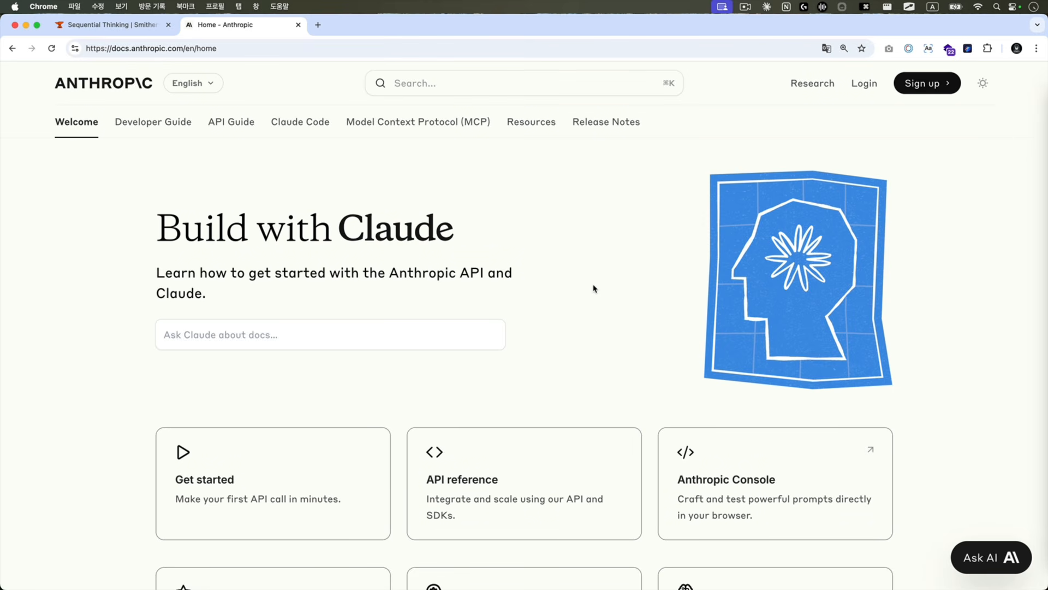
Look through the Anthropic documentation home page and the GYMCODING YouTube channel's home page
scroll(595, 289, down, 5)
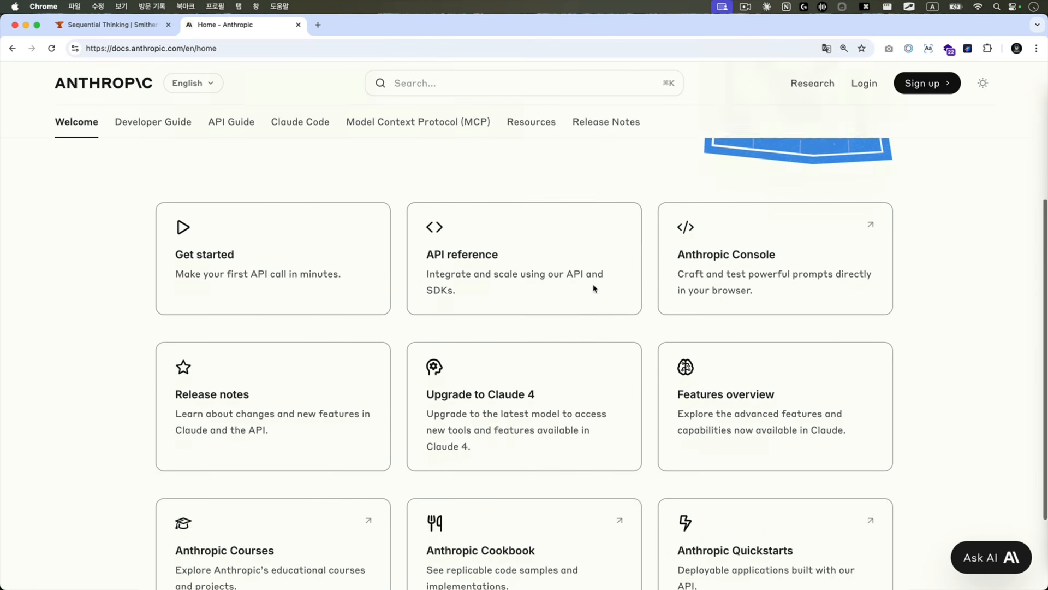
scroll(101, 194, up, 5)
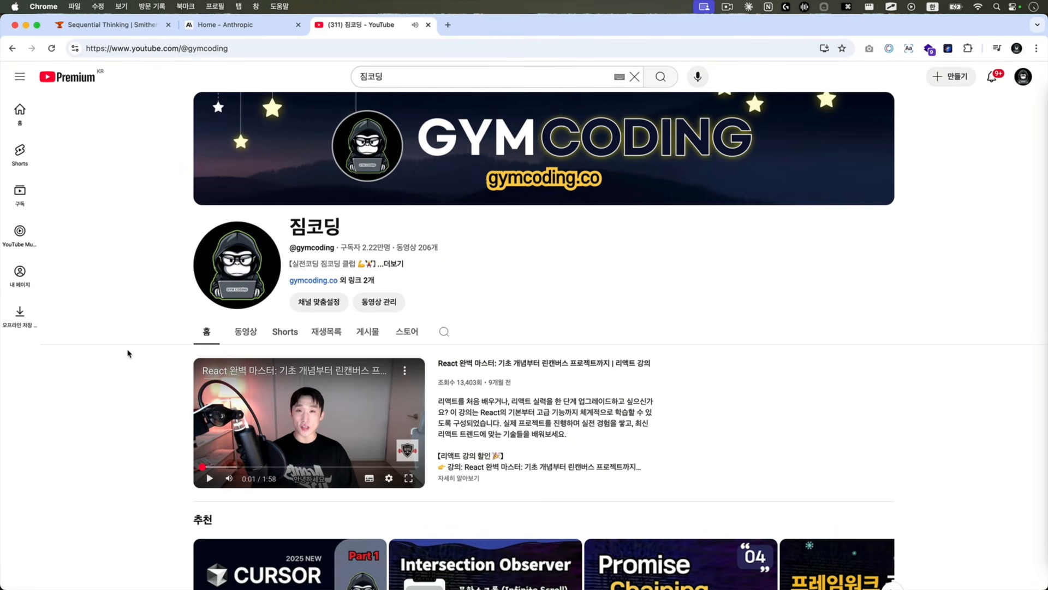
scroll(129, 352, down, 5)
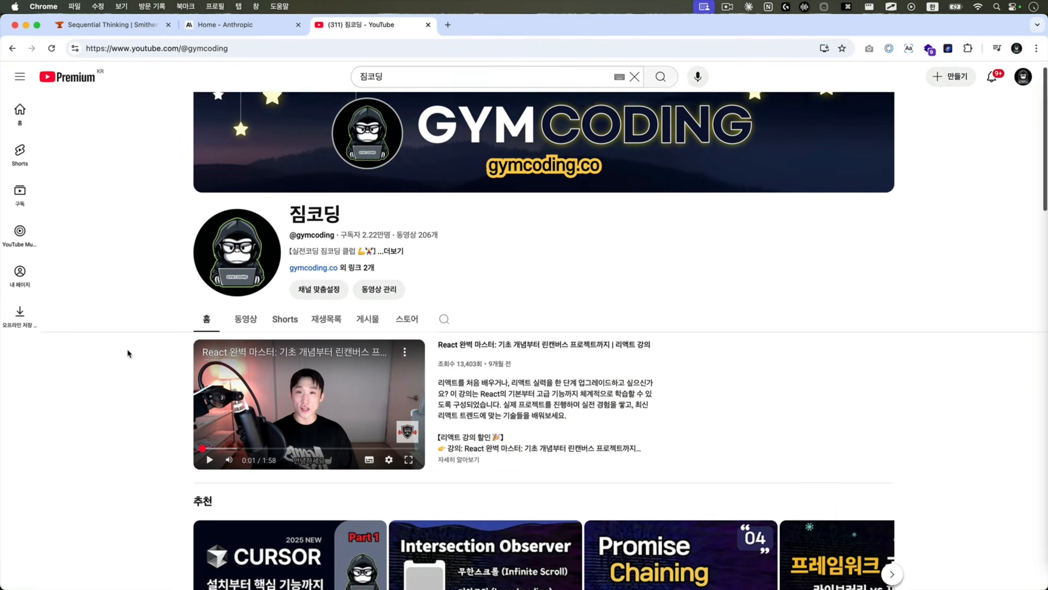
scroll(128, 353, down, 4)
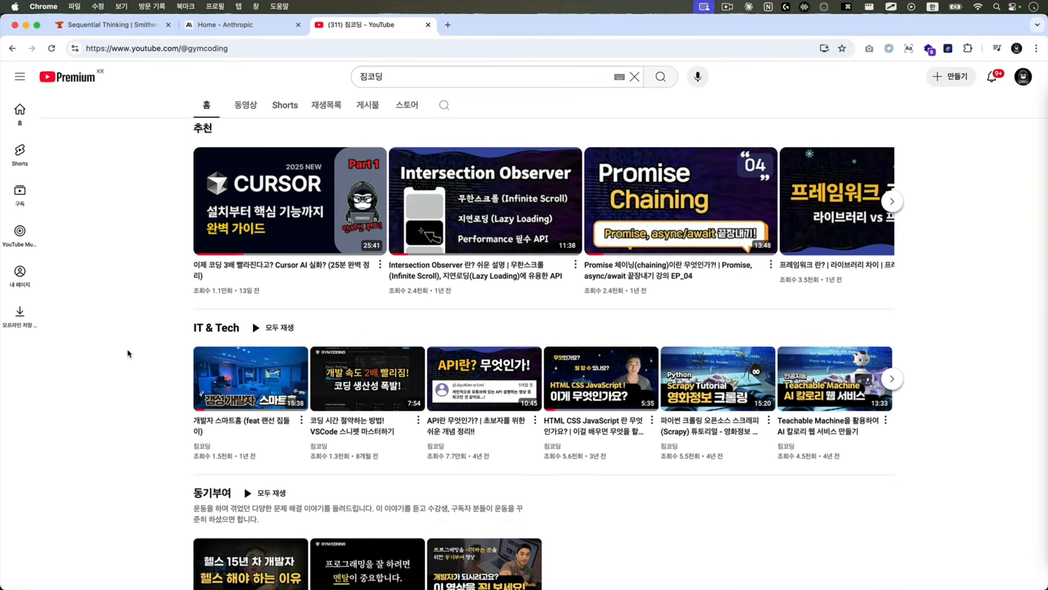
scroll(128, 353, up, 8)
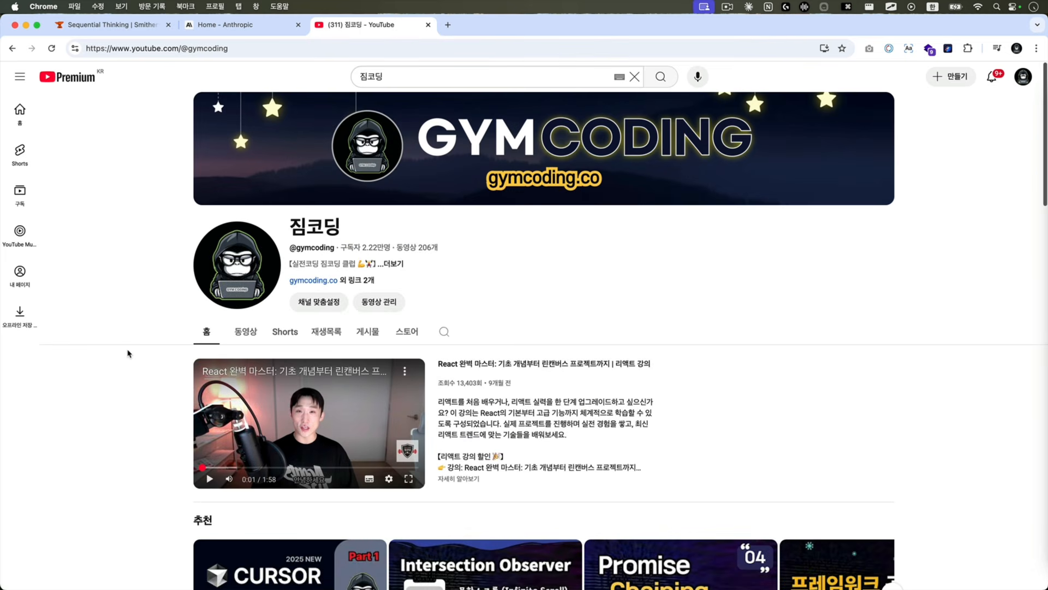